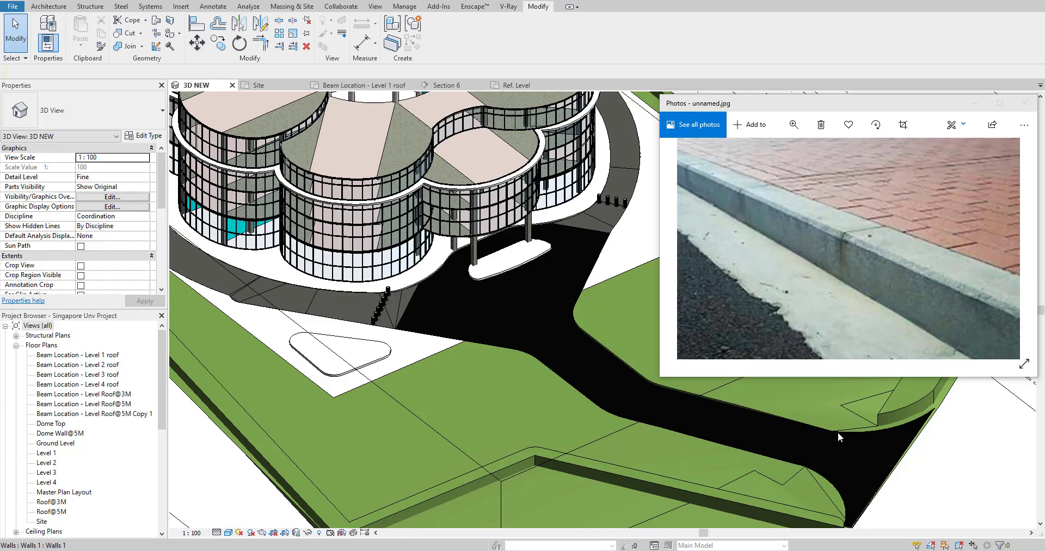
Minimize the curb reference photo and examine the black road's edges where they meet the green topography in the 3D view
{"action": "left_click_drag", "start_coordinate": [804, 113], "coordinate": [738, 108]}
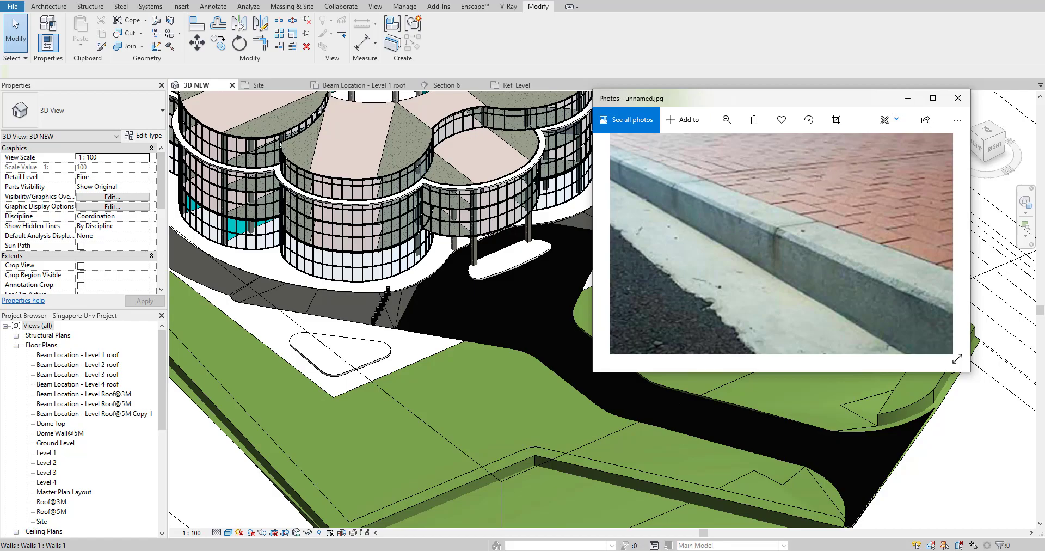
{"action": "left_click", "coordinate": [908, 98]}
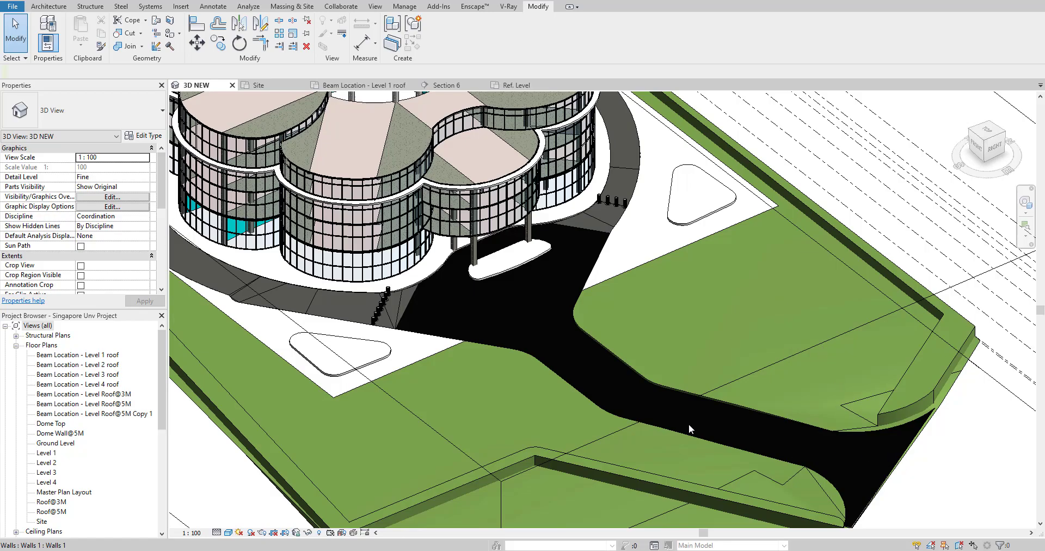
{"action": "scroll", "coordinate": [857, 442], "scroll_direction": "up", "scroll_amount": 3}
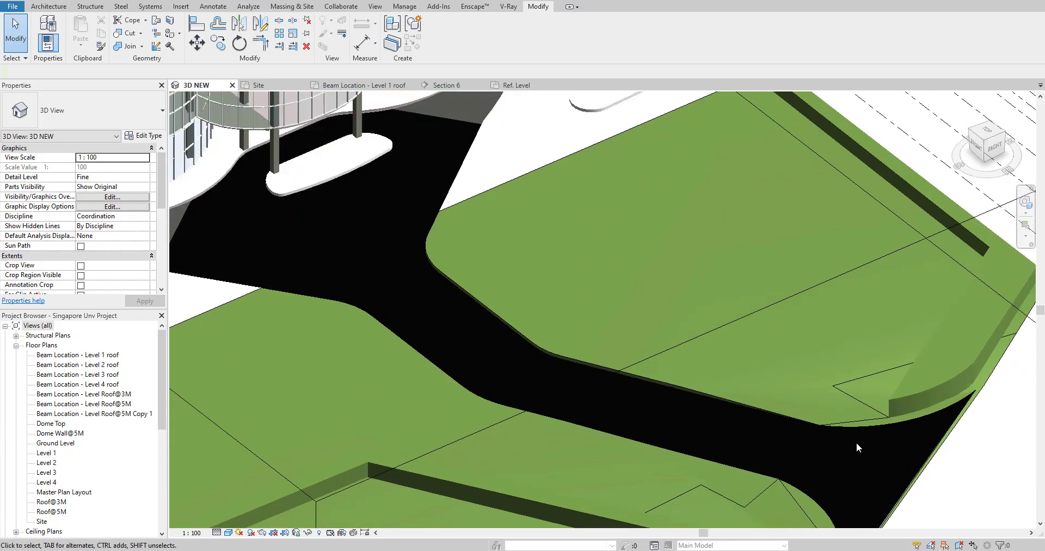
{"action": "scroll", "coordinate": [947, 405], "scroll_direction": "up", "scroll_amount": 2}
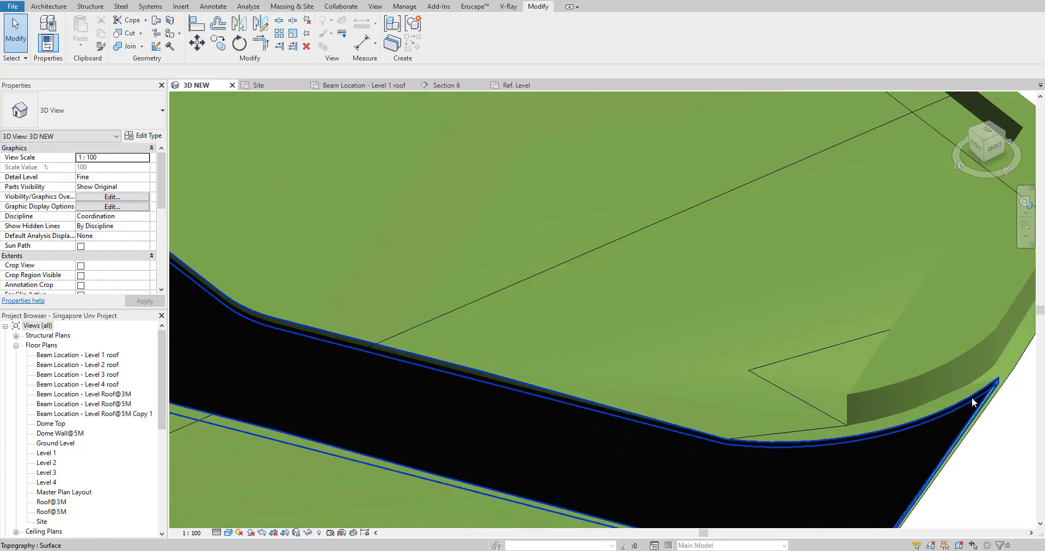
{"action": "scroll", "coordinate": [910, 406], "scroll_direction": "down", "scroll_amount": 3}
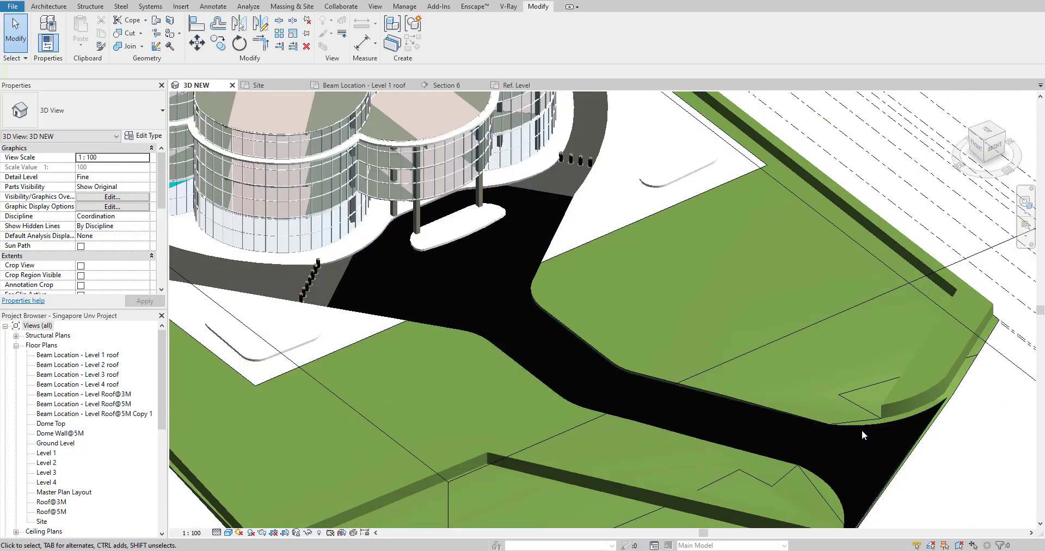
{"action": "scroll", "coordinate": [860, 428], "scroll_direction": "up", "scroll_amount": 2}
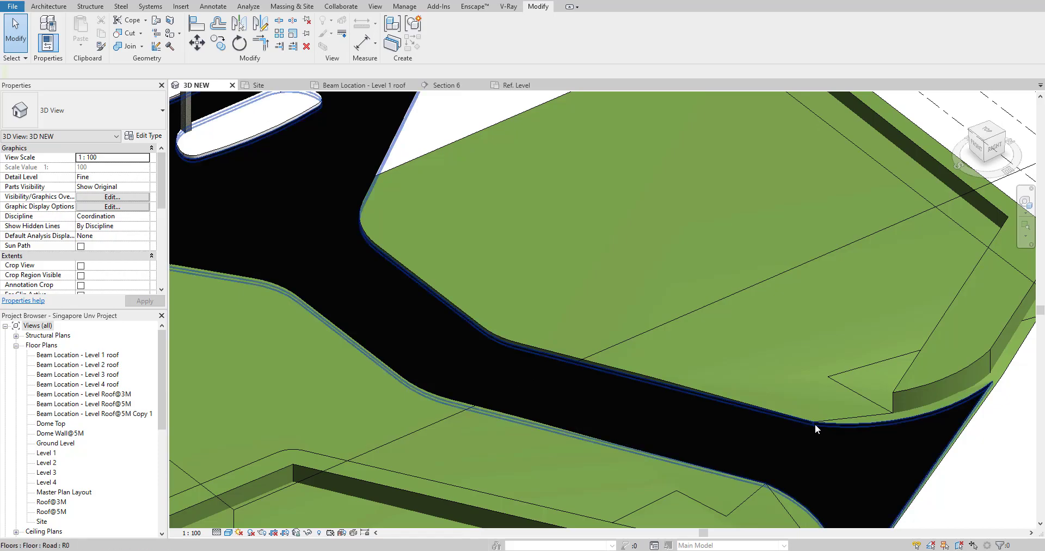
{"action": "scroll", "coordinate": [814, 424], "scroll_direction": "down", "scroll_amount": 2}
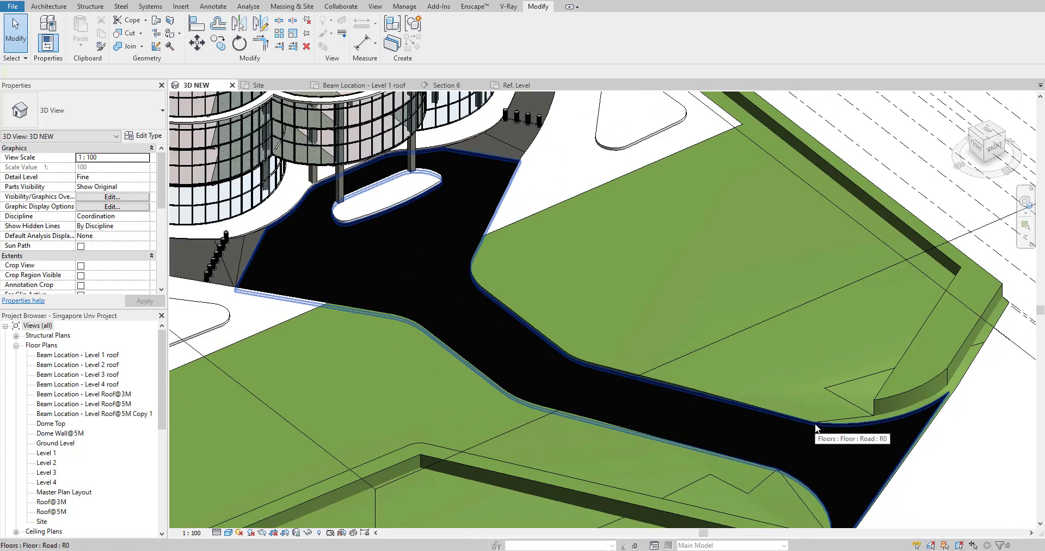
{"action": "scroll", "coordinate": [813, 426], "scroll_direction": "up", "scroll_amount": 2}
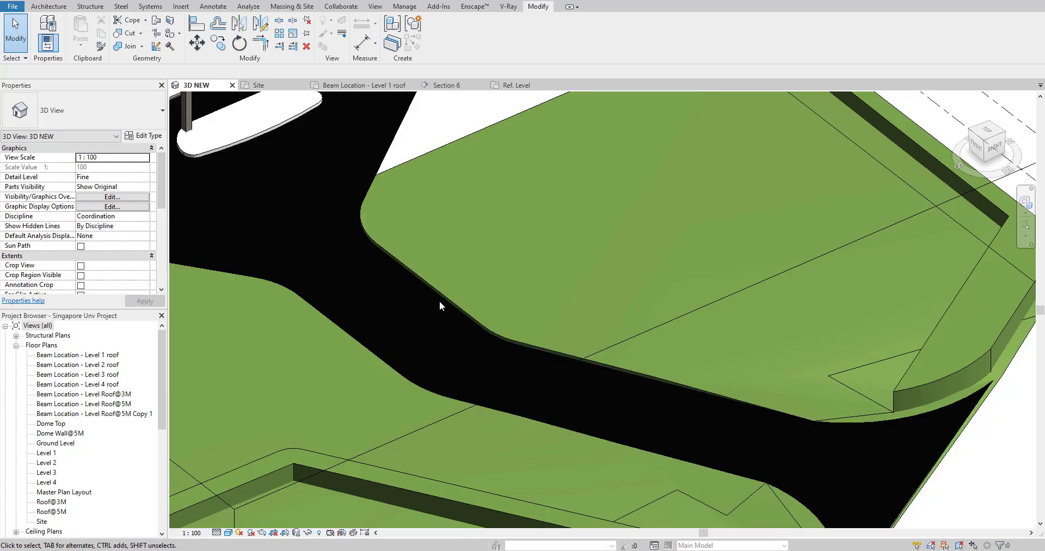
{"action": "middle_click_drag", "start_coordinate": [543, 341], "coordinate": [764, 370], "text": "shift"}
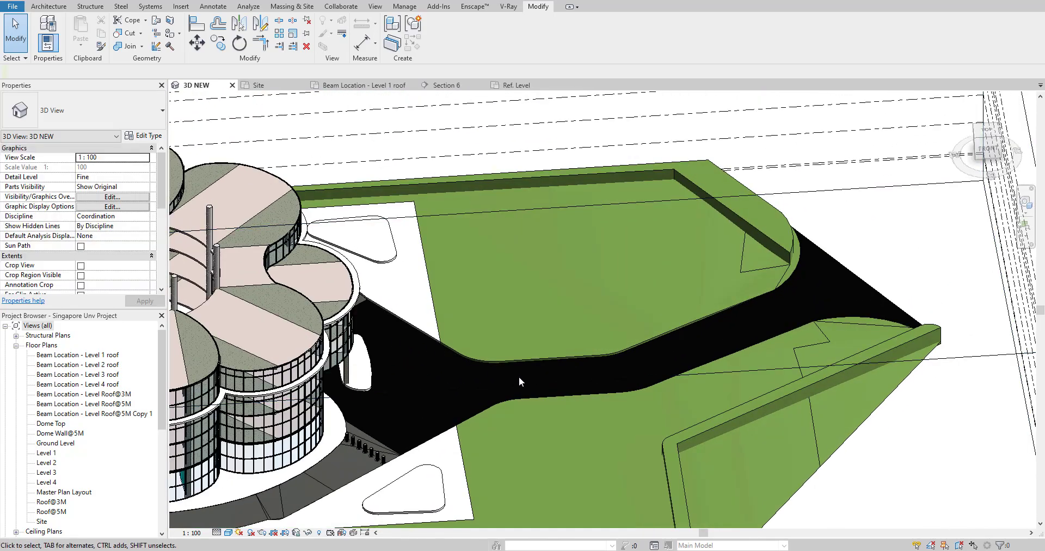
{"action": "middle_click_drag", "start_coordinate": [521, 381], "coordinate": [562, 316], "text": "shift"}
{"action": "scroll", "coordinate": [562, 316], "scroll_direction": "up", "scroll_amount": 3}
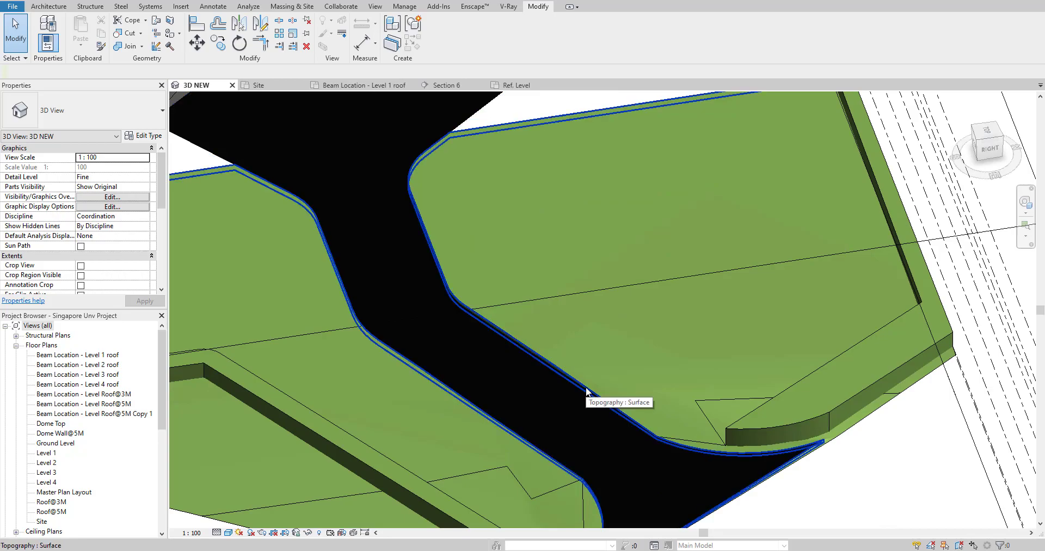
{"action": "middle_click_drag", "start_coordinate": [557, 383], "coordinate": [590, 374], "text": "shift"}
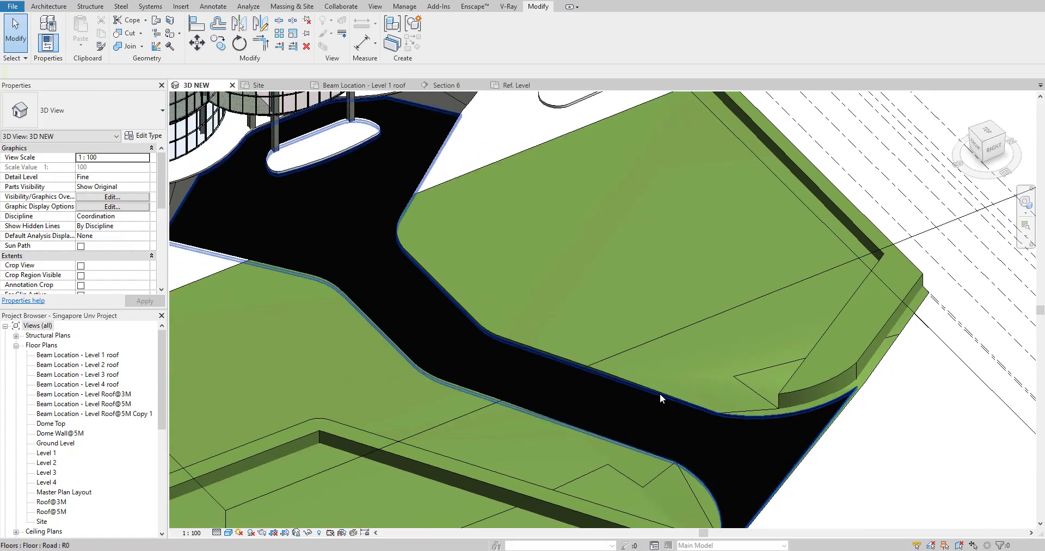
{"action": "scroll", "coordinate": [660, 393], "scroll_direction": "up", "scroll_amount": 2}
{"action": "scroll", "coordinate": [660, 403], "scroll_direction": "down", "scroll_amount": 3}
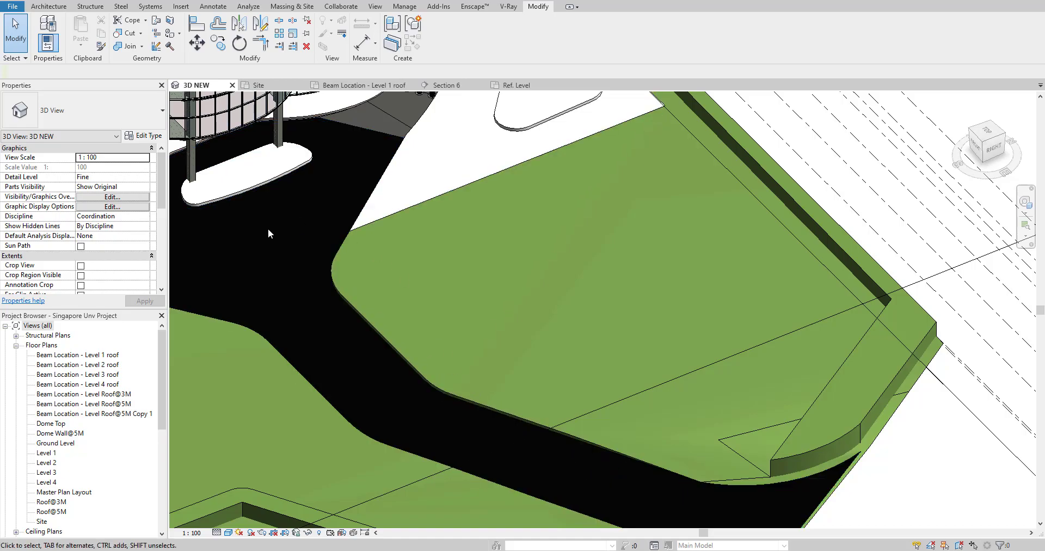
Create a new family from the Profile template, dismissing the project save reminder
{"action": "left_click", "coordinate": [14, 7]}
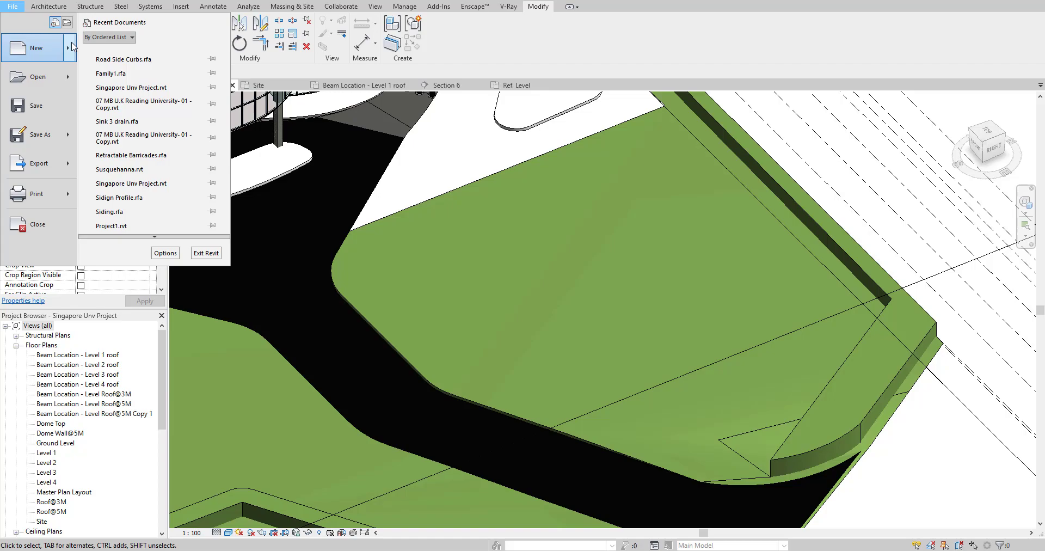
{"action": "mouse_move", "coordinate": [72, 46]}
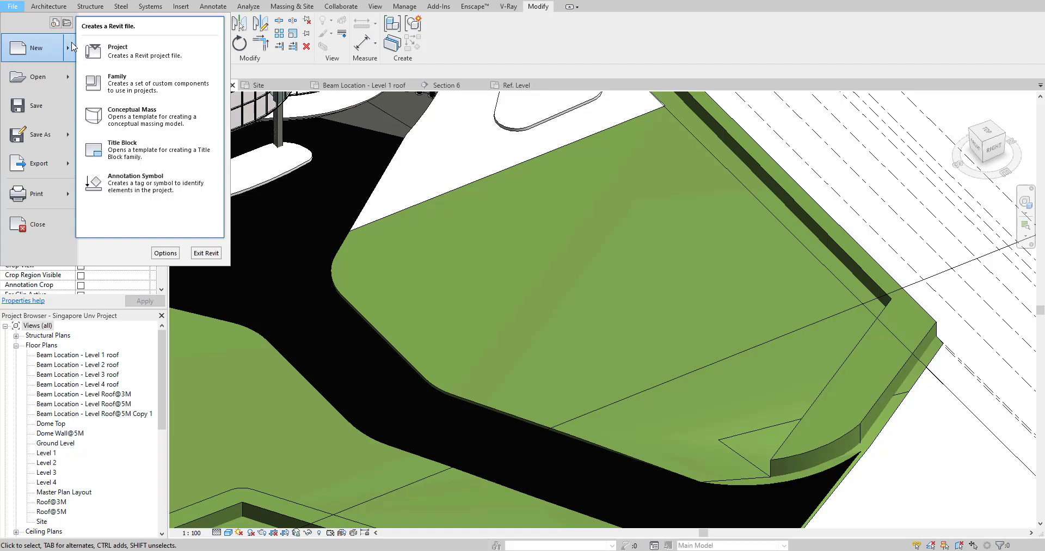
{"action": "left_click", "coordinate": [124, 90]}
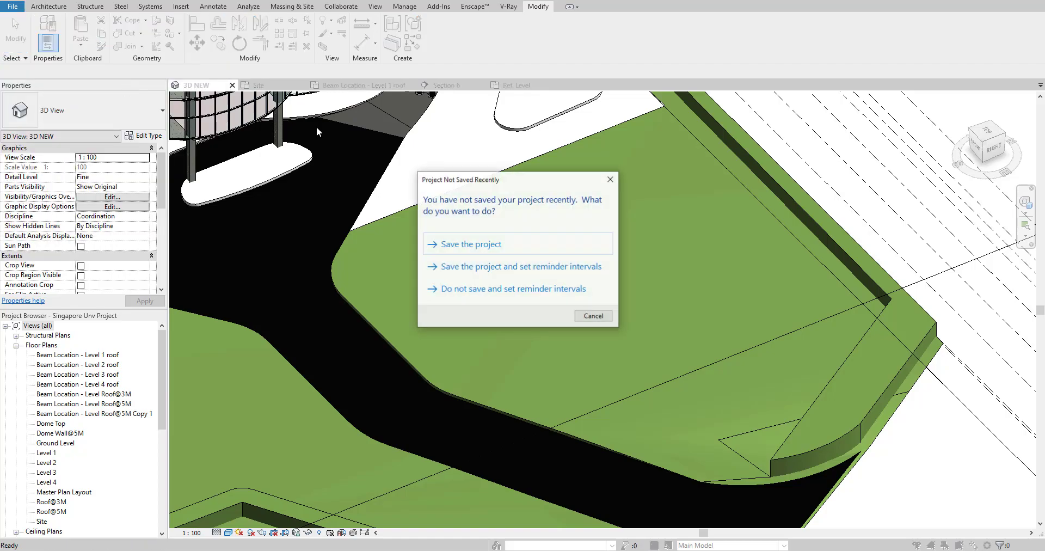
{"action": "left_click", "coordinate": [611, 179]}
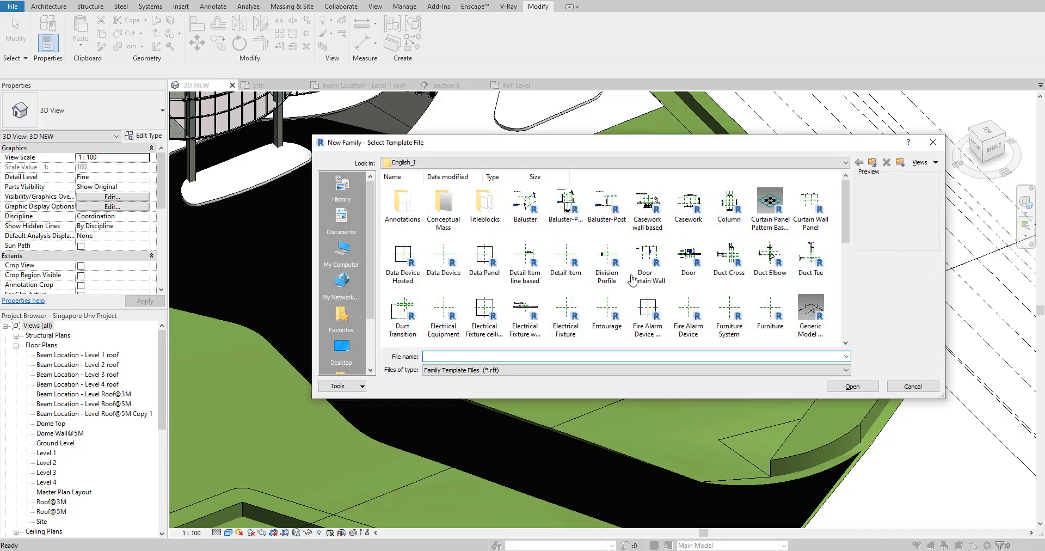
{"action": "scroll", "coordinate": [843, 278], "scroll_direction": "down", "scroll_amount": 2}
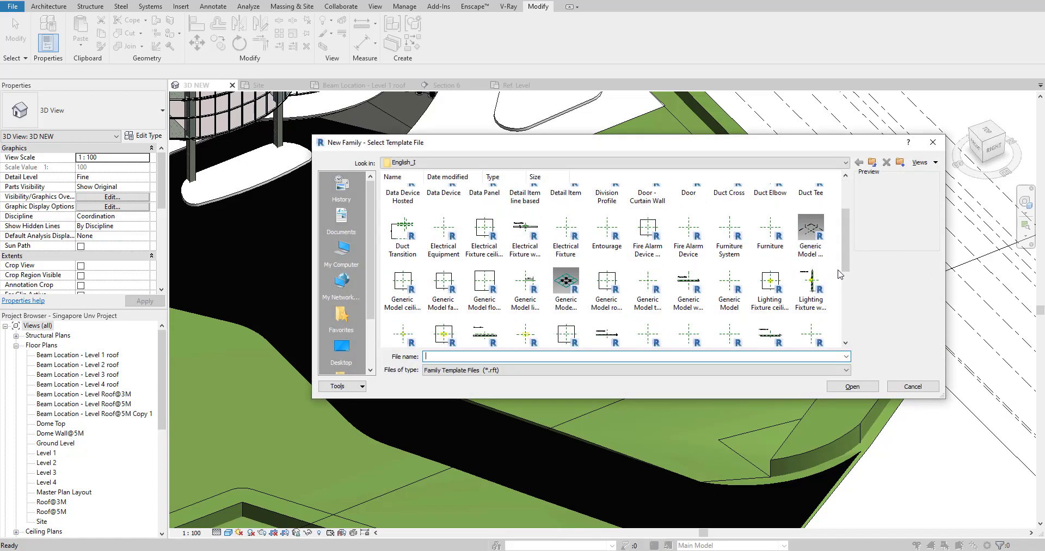
{"action": "scroll", "coordinate": [838, 275], "scroll_direction": "down", "scroll_amount": 2}
{"action": "scroll", "coordinate": [789, 275], "scroll_direction": "down", "scroll_amount": 2}
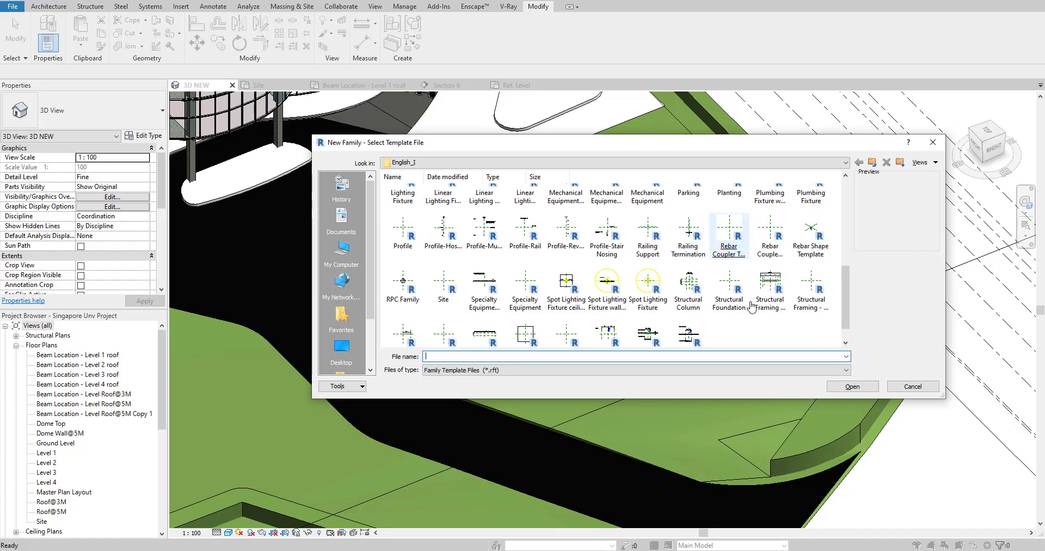
{"action": "scroll", "coordinate": [754, 341], "scroll_direction": "down", "scroll_amount": 1}
{"action": "scroll", "coordinate": [754, 330], "scroll_direction": "up", "scroll_amount": 5}
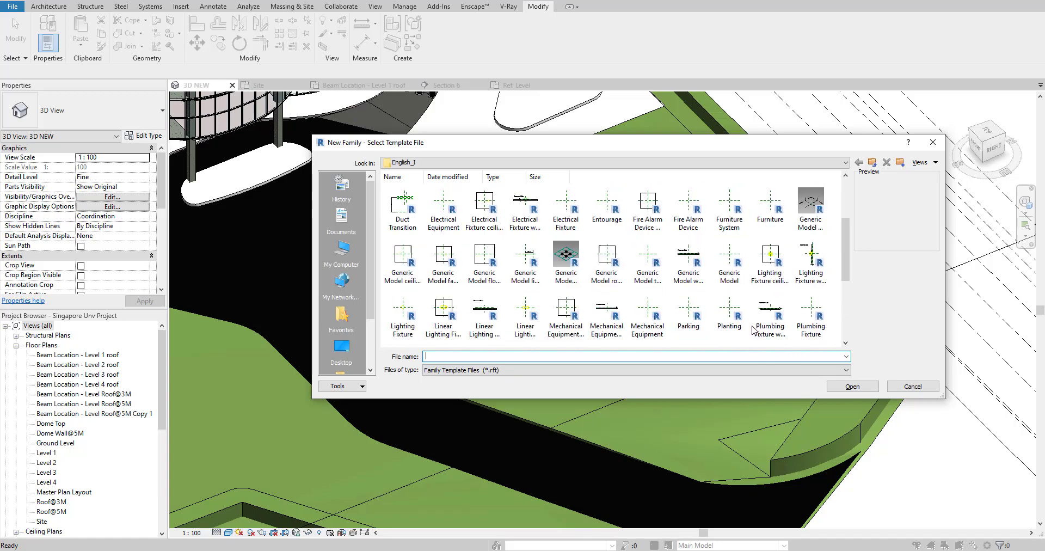
{"action": "scroll", "coordinate": [479, 294], "scroll_direction": "up", "scroll_amount": 2}
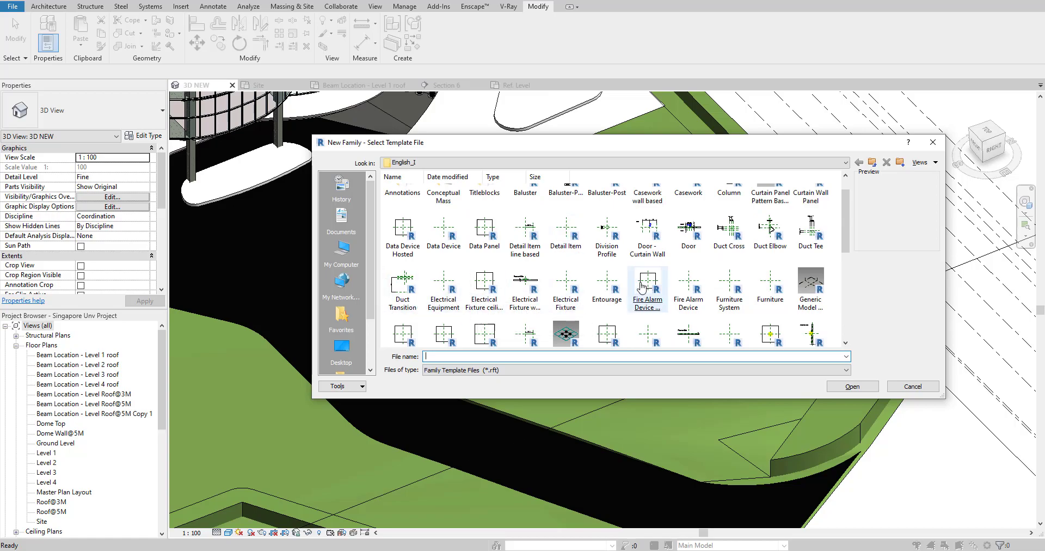
{"action": "scroll", "coordinate": [726, 245], "scroll_direction": "down", "scroll_amount": 2}
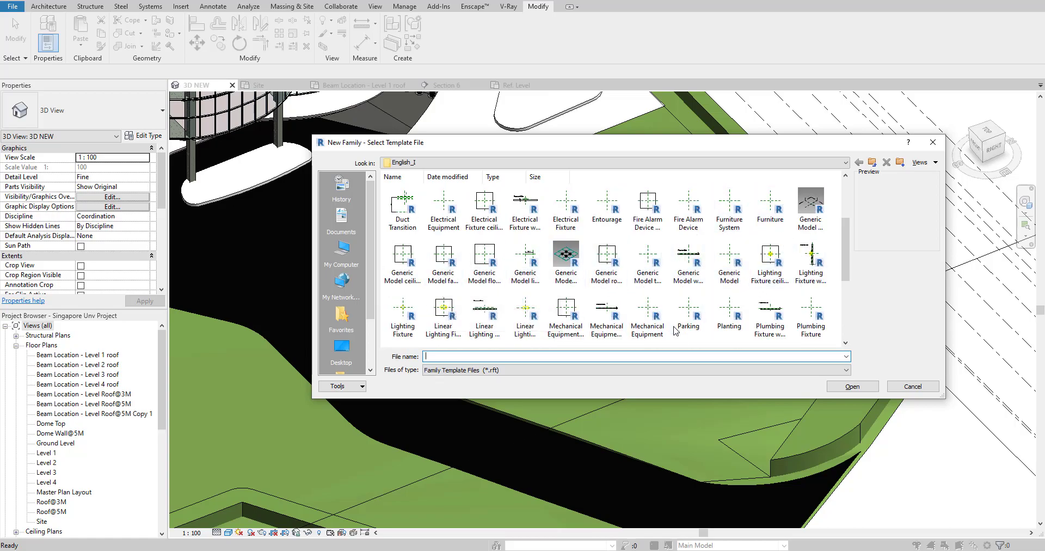
{"action": "scroll", "coordinate": [721, 340], "scroll_direction": "down", "scroll_amount": 2}
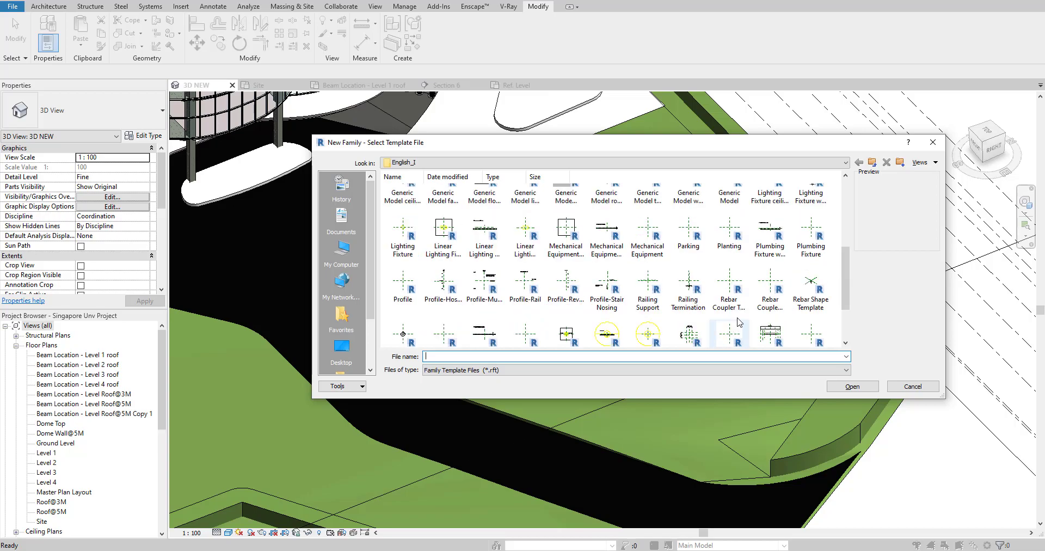
{"action": "double_click", "coordinate": [404, 295]}
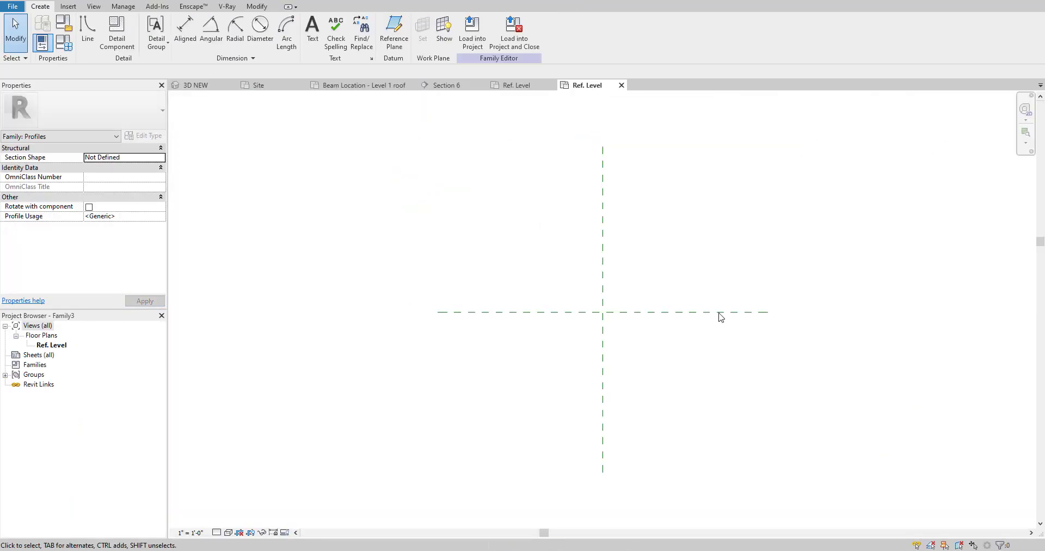
Draw a short vertical reference plane upward from the horizontal centre plane, slightly left of the vertical centre plane
{"action": "scroll", "coordinate": [588, 338], "scroll_direction": "up", "scroll_amount": 1}
{"action": "middle_click_drag", "start_coordinate": [588, 338], "coordinate": [484, 341]}
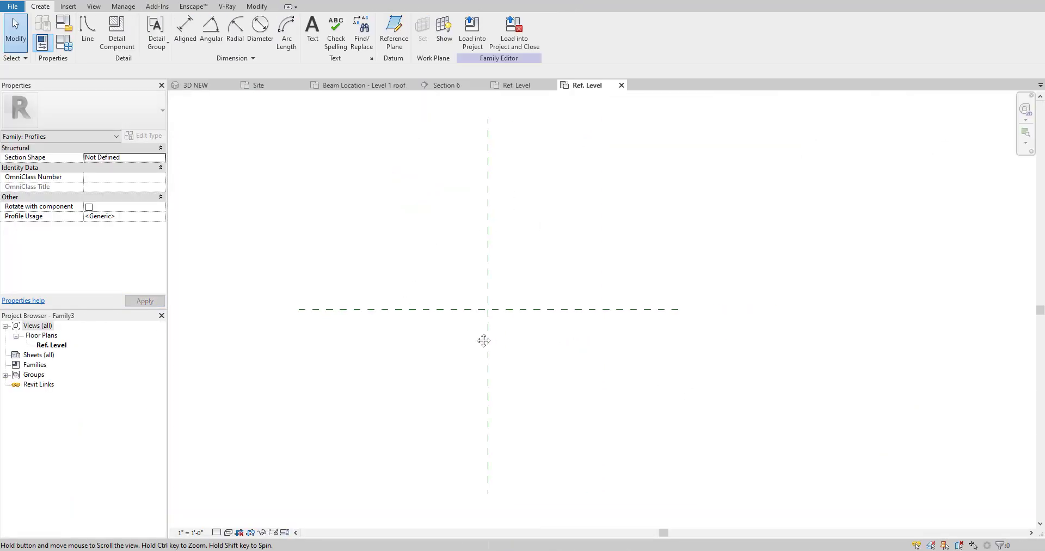
{"action": "scroll", "coordinate": [483, 341], "scroll_direction": "down", "scroll_amount": 2}
{"action": "scroll", "coordinate": [474, 317], "scroll_direction": "up", "scroll_amount": 1}
{"action": "middle_click_drag", "start_coordinate": [520, 297], "coordinate": [487, 341]}
{"action": "scroll", "coordinate": [475, 340], "scroll_direction": "up", "scroll_amount": 1}
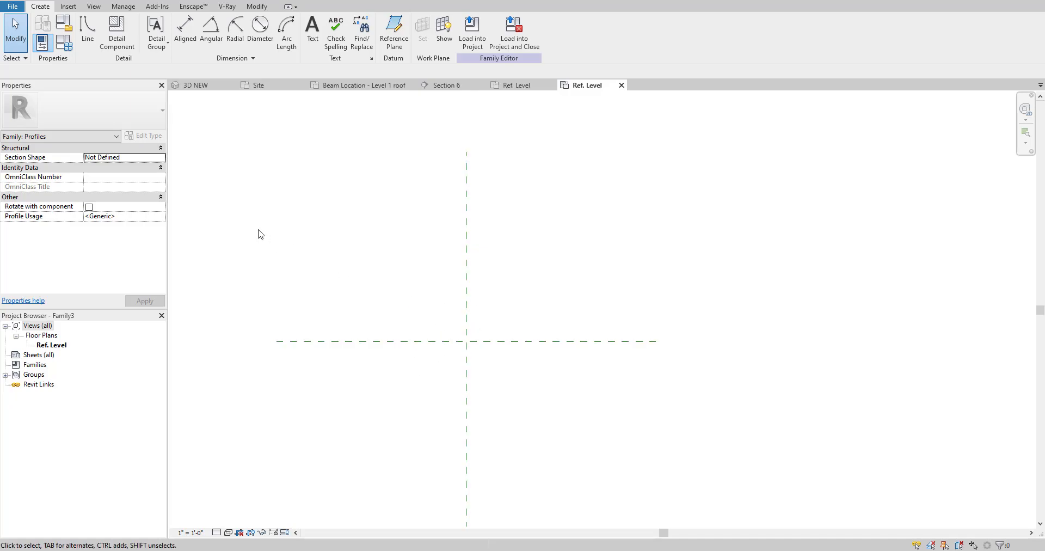
{"action": "key", "text": "r"}
{"action": "key", "text": "p"}
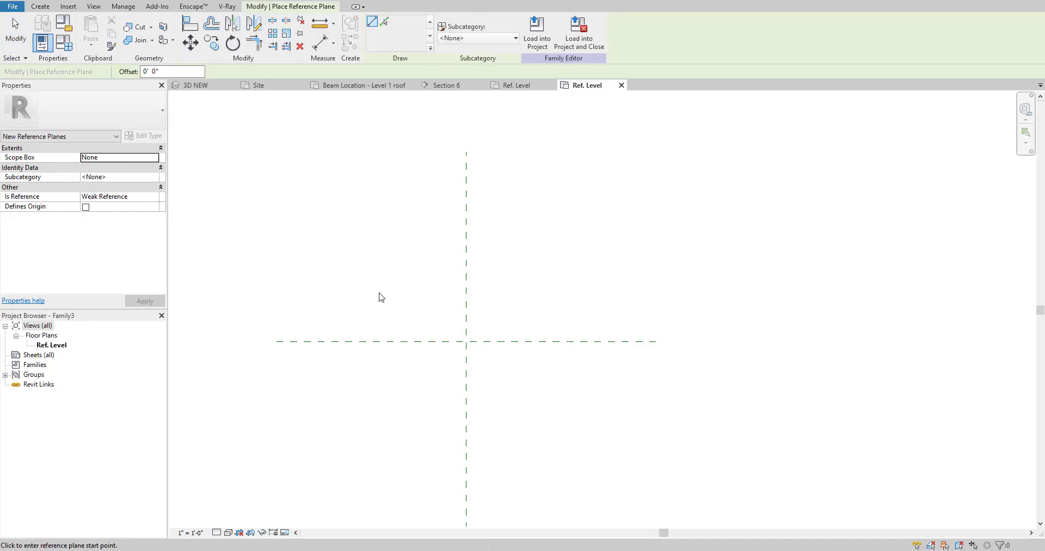
{"action": "left_click", "coordinate": [439, 342]}
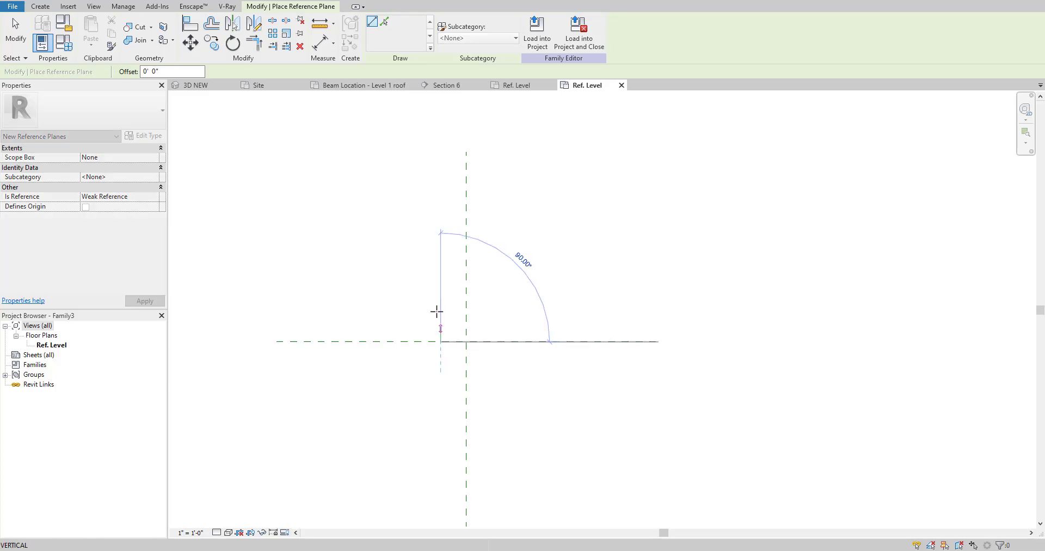
{"action": "left_click", "coordinate": [441, 284]}
{"action": "key", "text": "Escape"}
{"action": "key", "text": "Escape"}
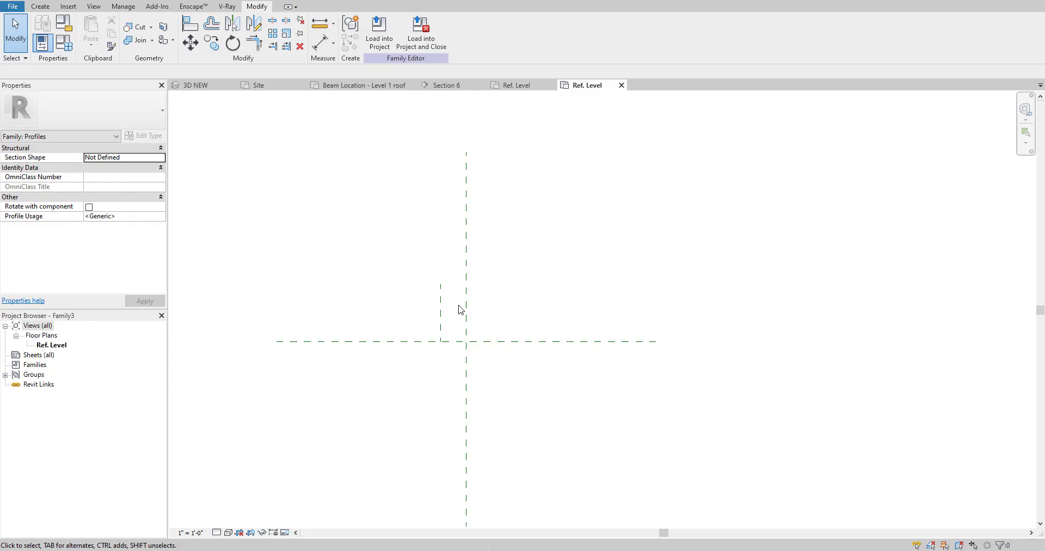
Draw a horizontal reference plane from the upper end of the short vertical plane, extending rightward past the vertical centre plane
{"action": "key", "text": "r"}
{"action": "key", "text": "p"}
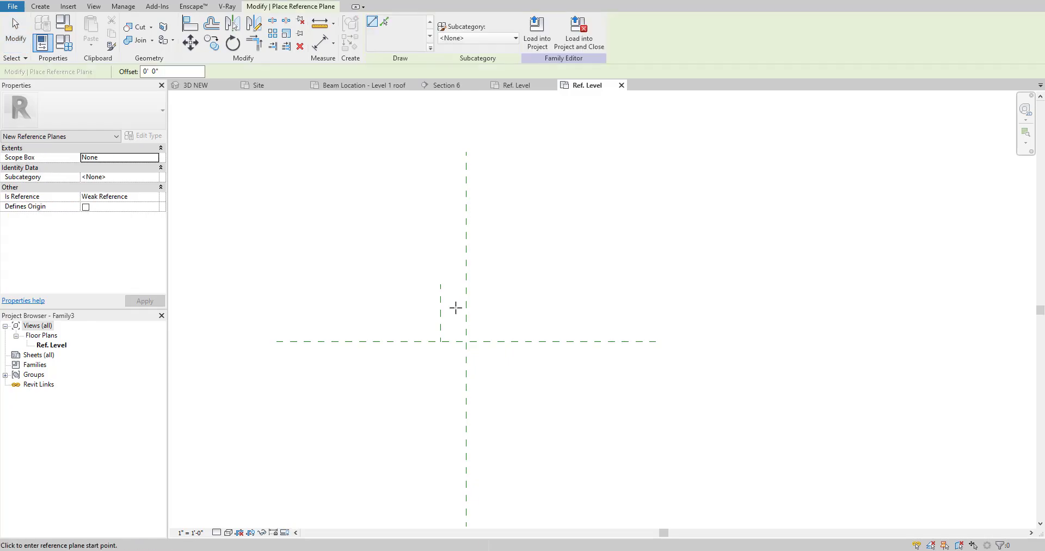
{"action": "left_click", "coordinate": [441, 284]}
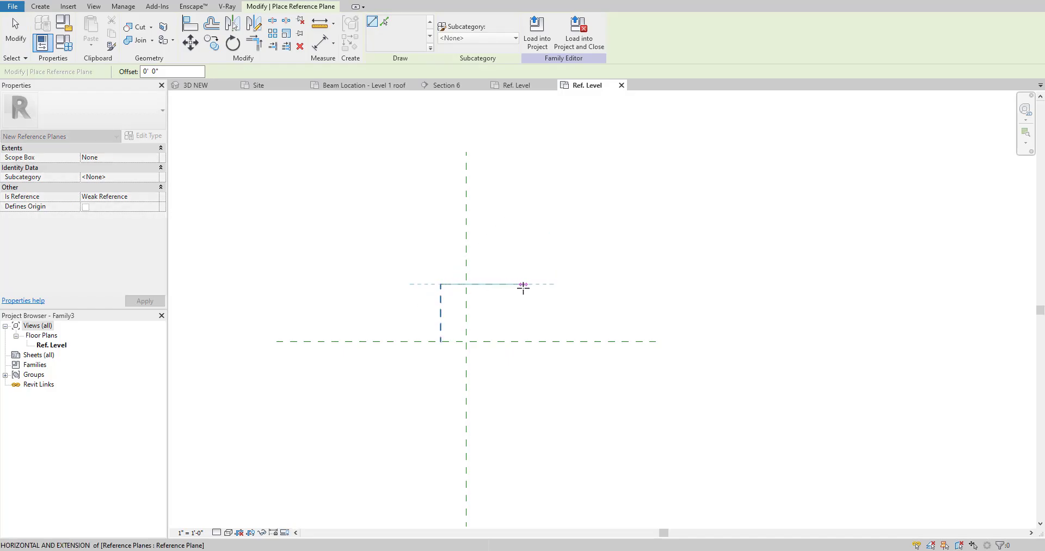
{"action": "left_click", "coordinate": [523, 283]}
{"action": "key", "text": "Escape"}
{"action": "key", "text": "Escape"}
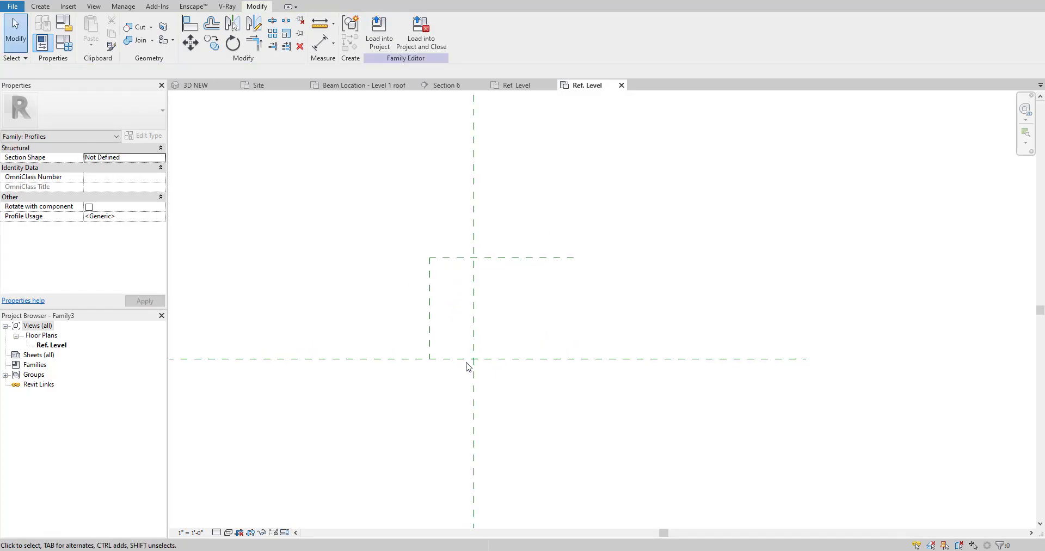
{"action": "scroll", "coordinate": [445, 369], "scroll_direction": "up", "scroll_amount": 1}
Switch to the 3D NEW view and examine the road floor's edge at the curved entrance corner beside the topography
{"action": "left_click", "coordinate": [208, 85]}
{"action": "scroll", "coordinate": [609, 454], "scroll_direction": "down", "scroll_amount": 5}
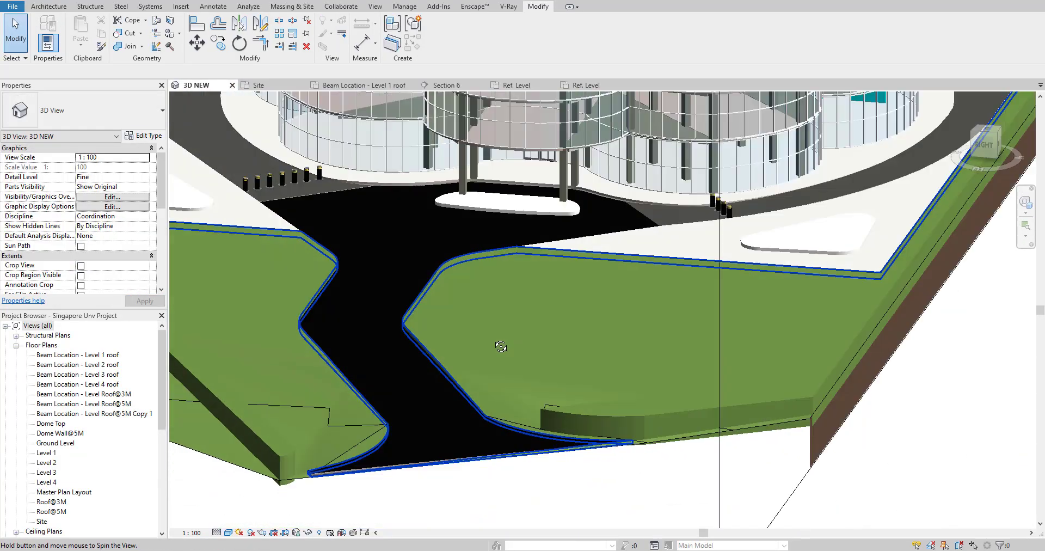
{"action": "scroll", "coordinate": [432, 405], "scroll_direction": "up", "scroll_amount": 4}
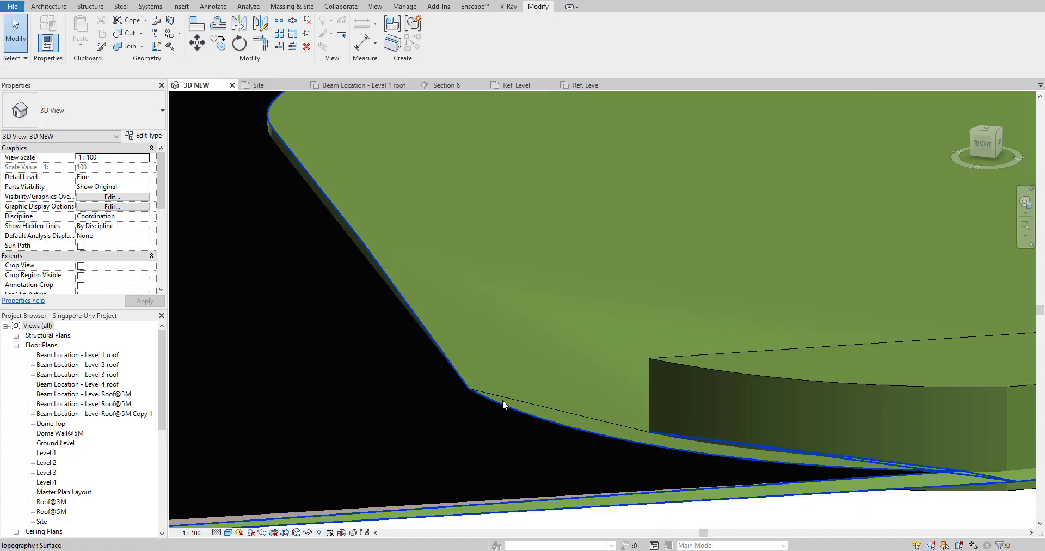
{"action": "scroll", "coordinate": [472, 393], "scroll_direction": "down", "scroll_amount": 2}
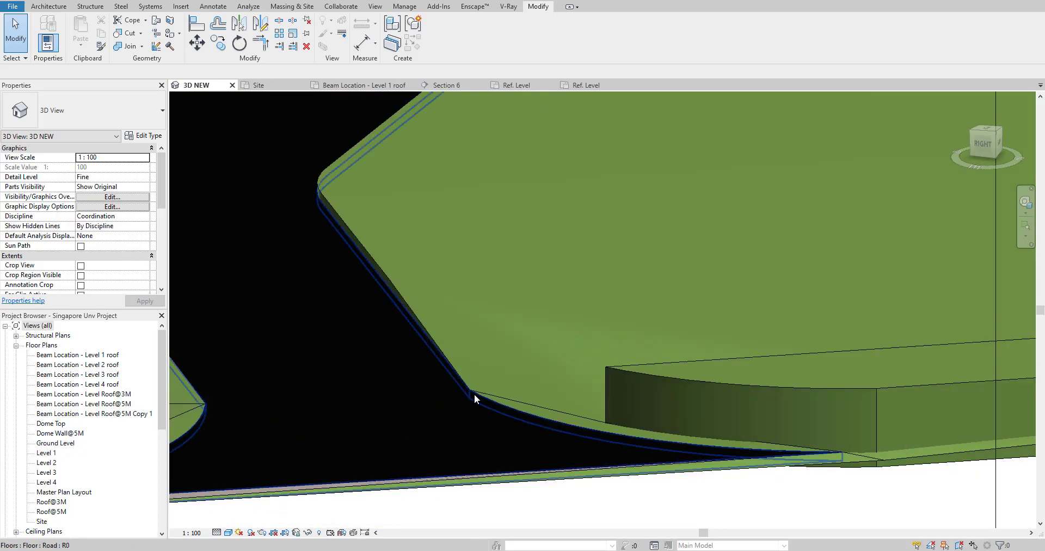
{"action": "scroll", "coordinate": [468, 390], "scroll_direction": "up", "scroll_amount": 1}
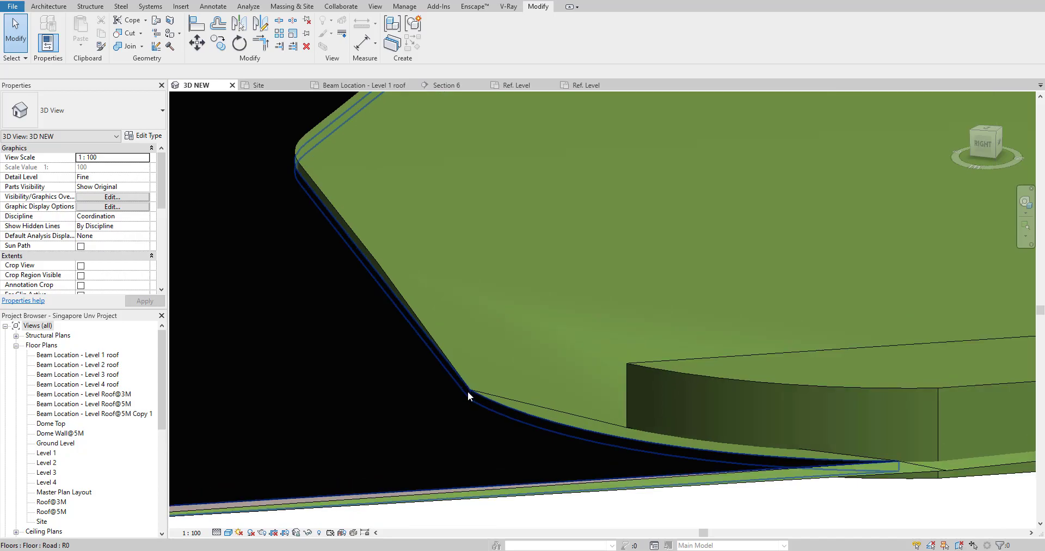
Return to the profile family's Ref. Level view and shorten the upper horizontal reference plane to end at the vertical centre plane
{"action": "left_click", "coordinate": [566, 85]}
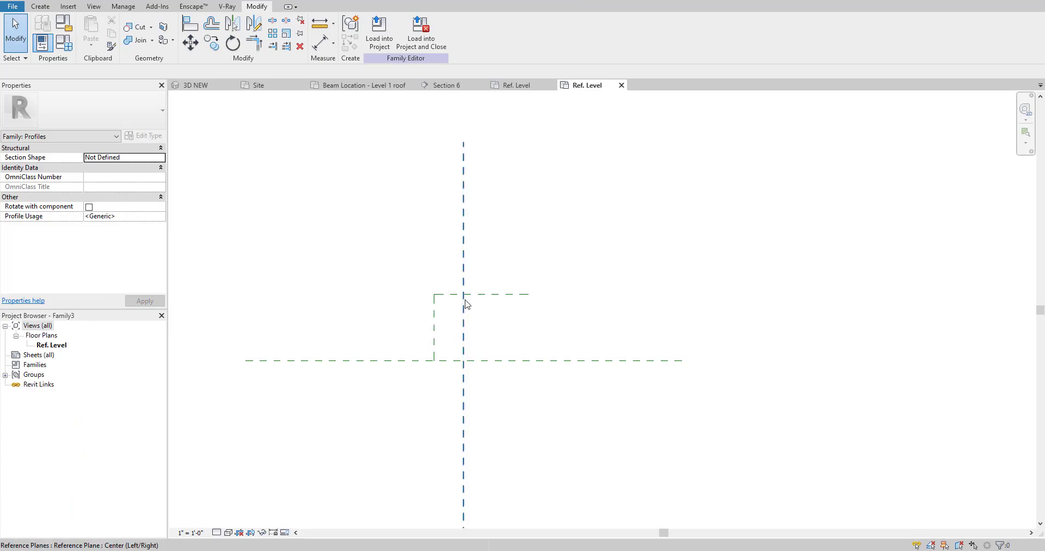
{"action": "scroll", "coordinate": [463, 299], "scroll_direction": "up", "scroll_amount": 1}
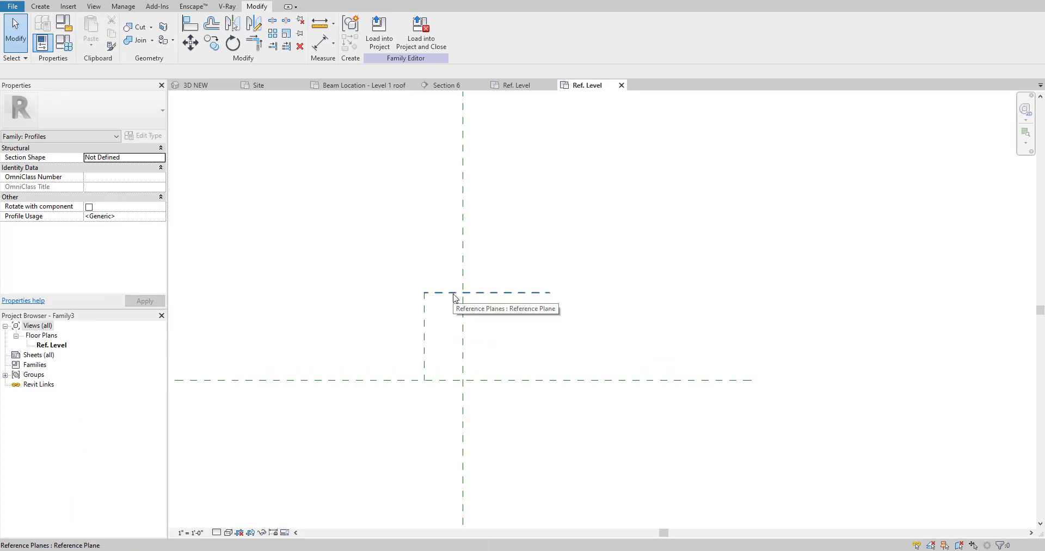
{"action": "left_click", "coordinate": [454, 294]}
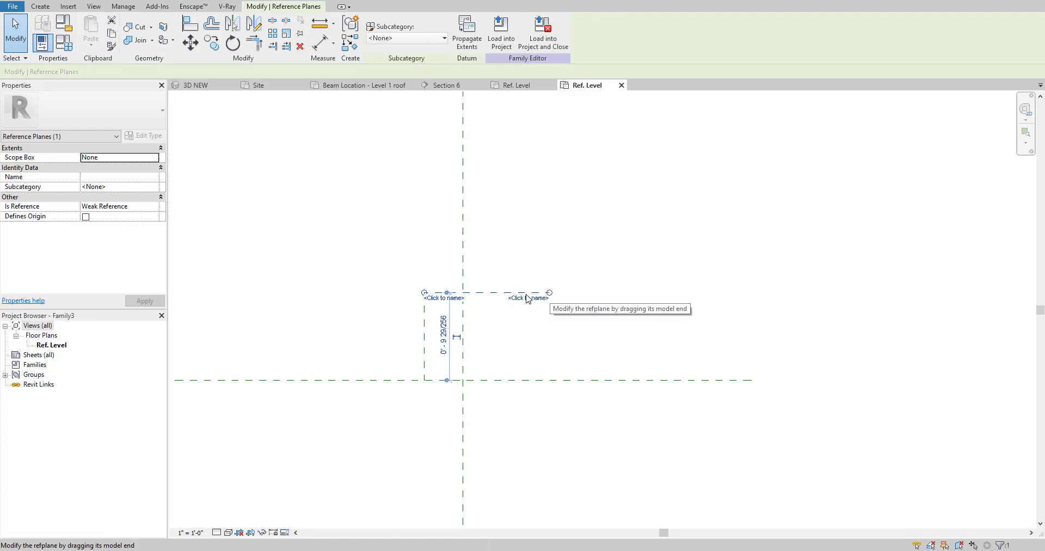
{"action": "left_click_drag", "start_coordinate": [551, 294], "coordinate": [464, 293]}
{"action": "left_click", "coordinate": [417, 329]}
{"action": "scroll", "coordinate": [419, 332], "scroll_direction": "up", "scroll_amount": 1}
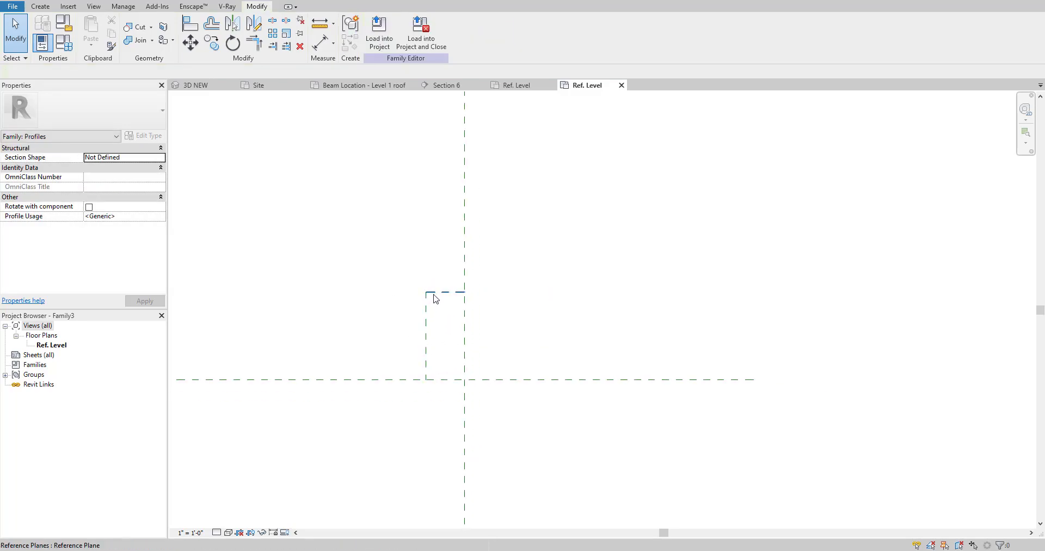
Add an aligned dimension between the horizontal centre plane and the upper horizontal reference plane
{"action": "key", "text": "d"}
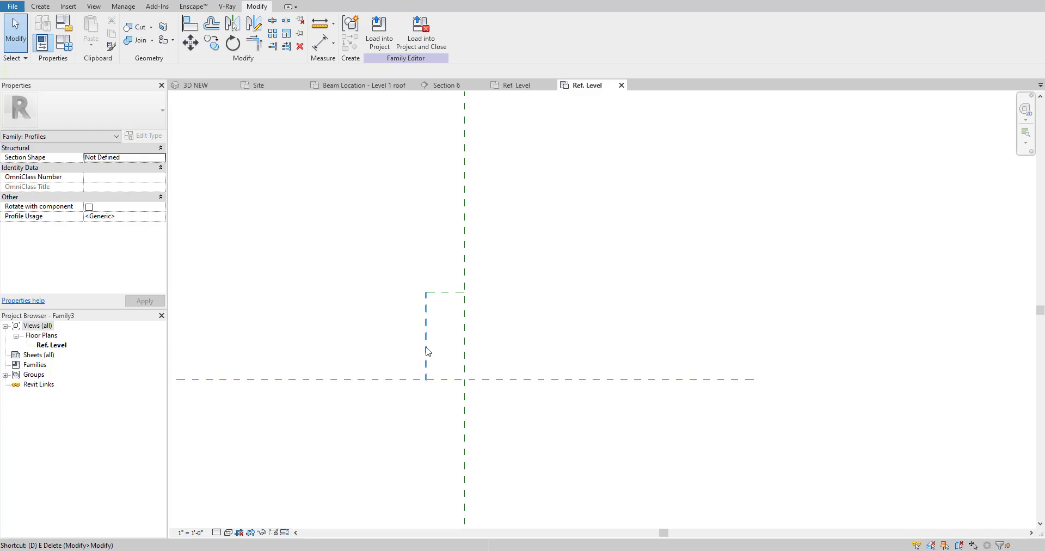
{"action": "key", "text": "i"}
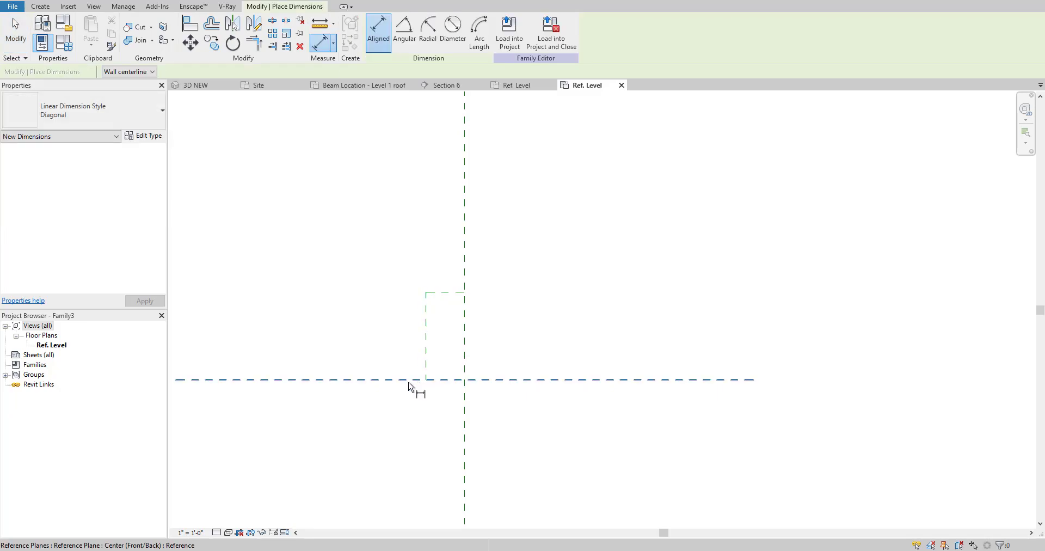
{"action": "left_click", "coordinate": [421, 380]}
{"action": "left_click", "coordinate": [434, 291]}
{"action": "left_click", "coordinate": [381, 329]}
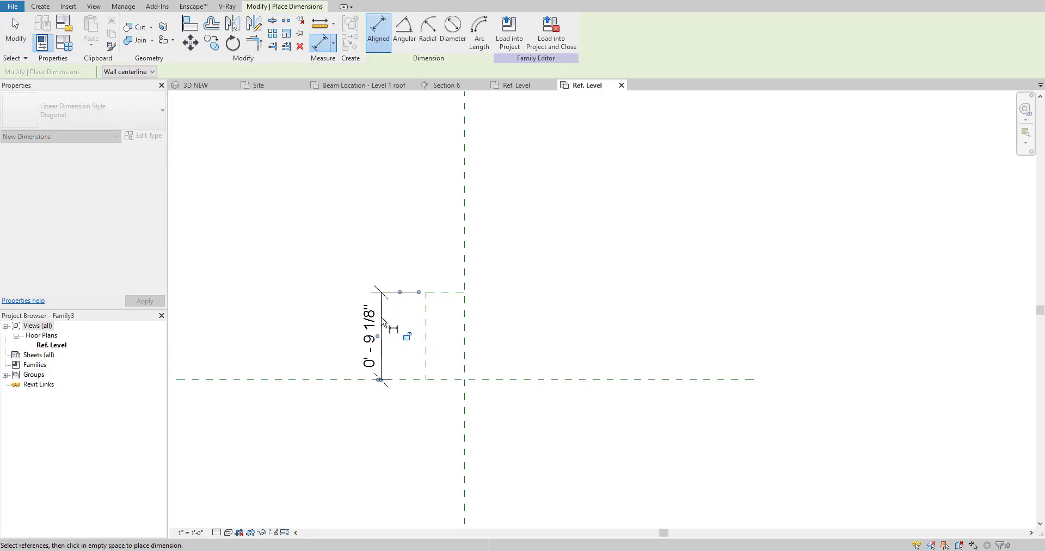
Dimension the distance between the vertical centre plane and the short vertical reference plane, placed above the upper plane
{"action": "left_click", "coordinate": [466, 328]}
{"action": "left_click", "coordinate": [428, 333]}
{"action": "left_click", "coordinate": [403, 255]}
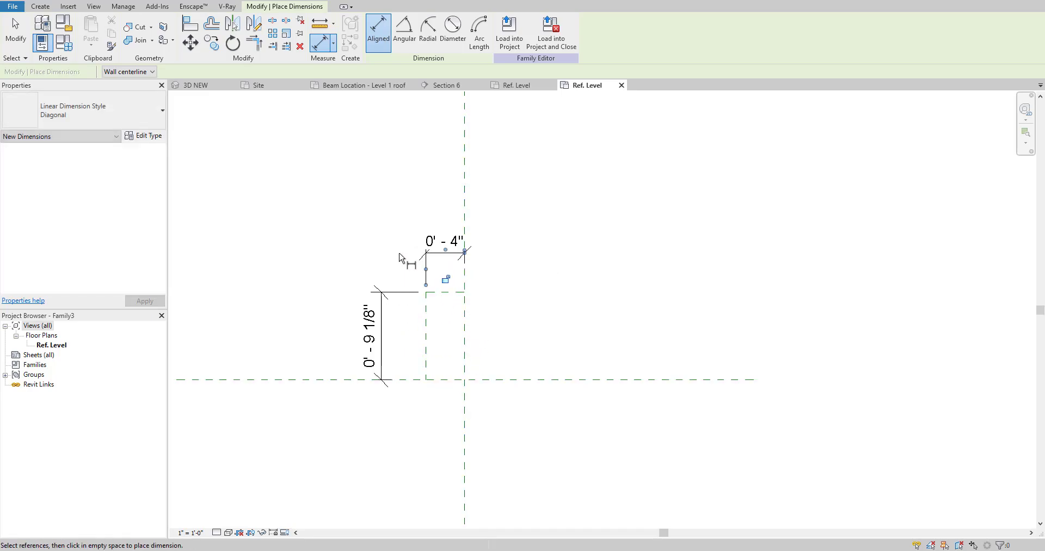
{"action": "key", "text": "Escape"}
{"action": "key", "text": "Escape"}
Change the family's length units to millimetres
{"action": "key", "text": "u"}
{"action": "key", "text": "n"}
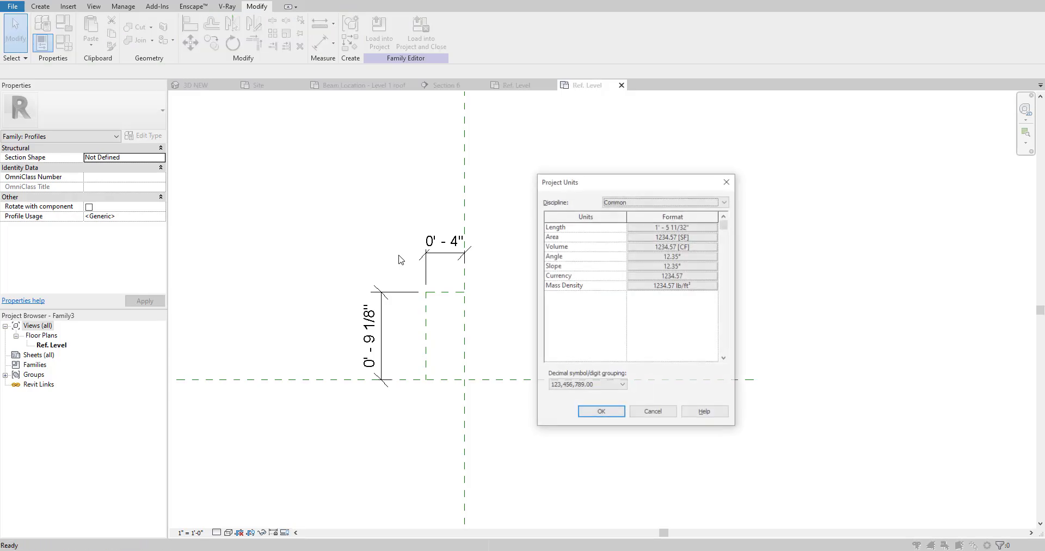
{"action": "left_click", "coordinate": [687, 230]}
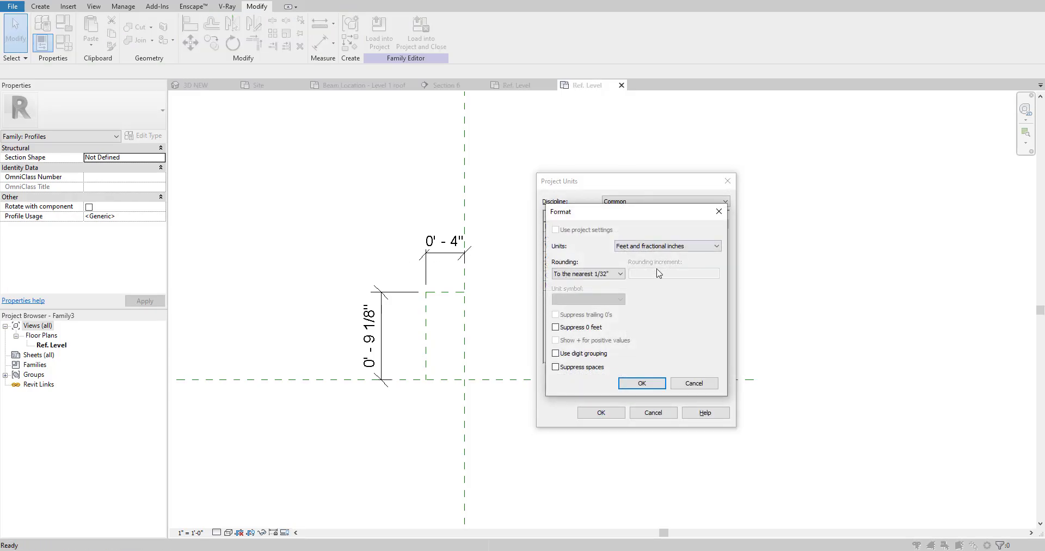
{"action": "left_click", "coordinate": [657, 246]}
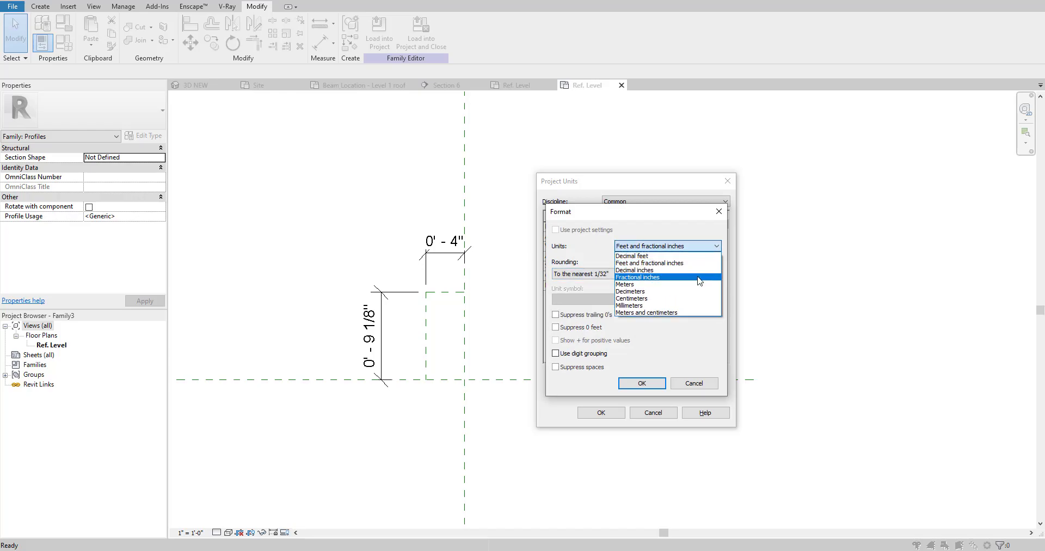
{"action": "left_click", "coordinate": [653, 304]}
{"action": "left_click", "coordinate": [641, 383]}
{"action": "left_click", "coordinate": [601, 413]}
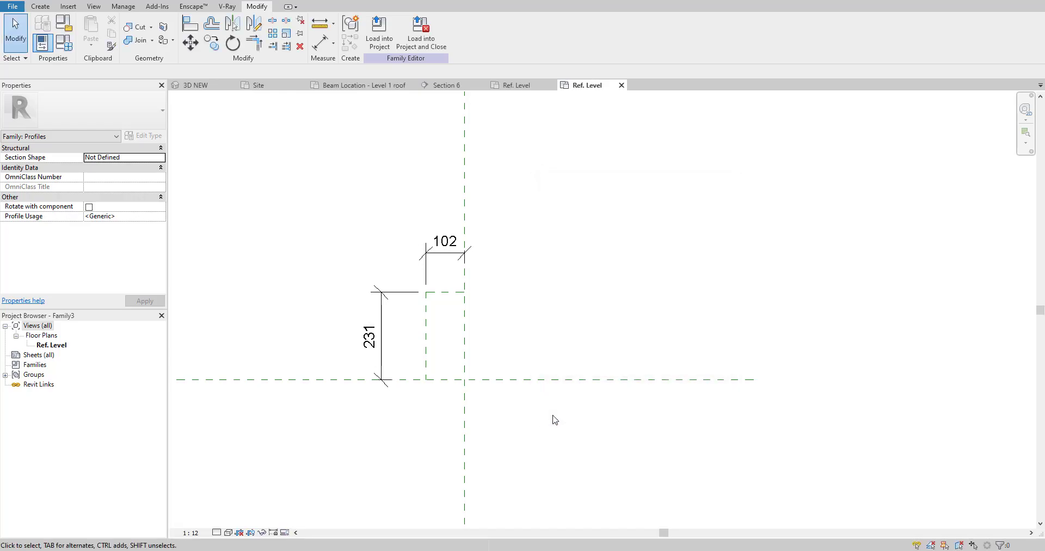
Set the upper horizontal reference plane's height above the horizontal centre plane to 200 mm
{"action": "scroll", "coordinate": [414, 310], "scroll_direction": "down", "scroll_amount": 1}
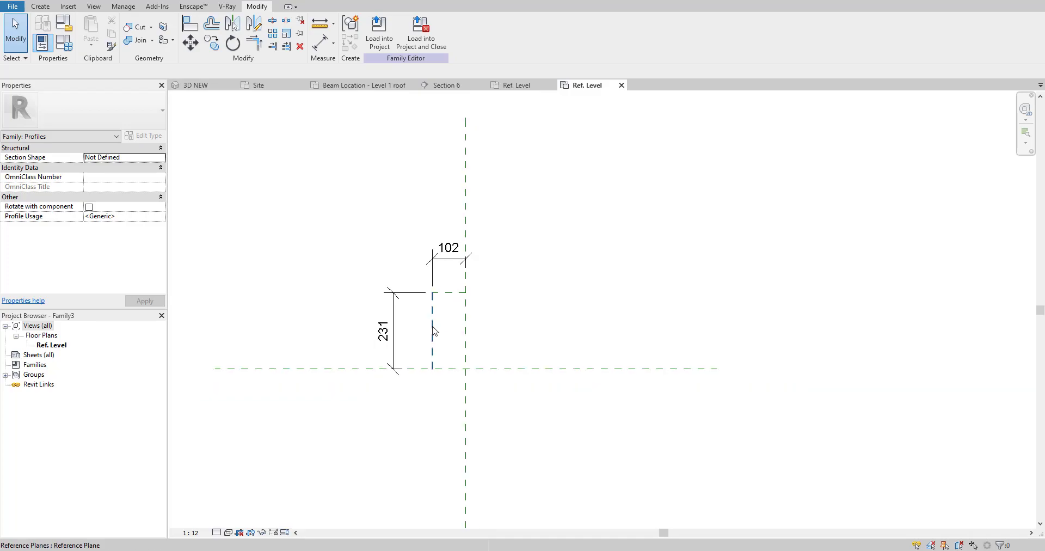
{"action": "scroll", "coordinate": [434, 331], "scroll_direction": "down", "scroll_amount": 1}
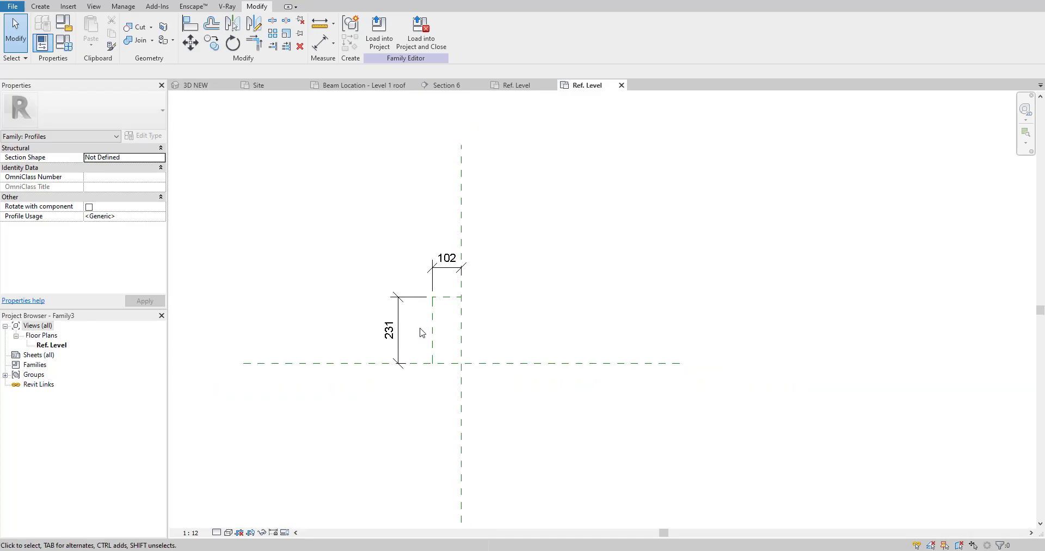
{"action": "left_click", "coordinate": [443, 296]}
{"action": "left_click", "coordinate": [390, 330]}
{"action": "type", "text": "200"}
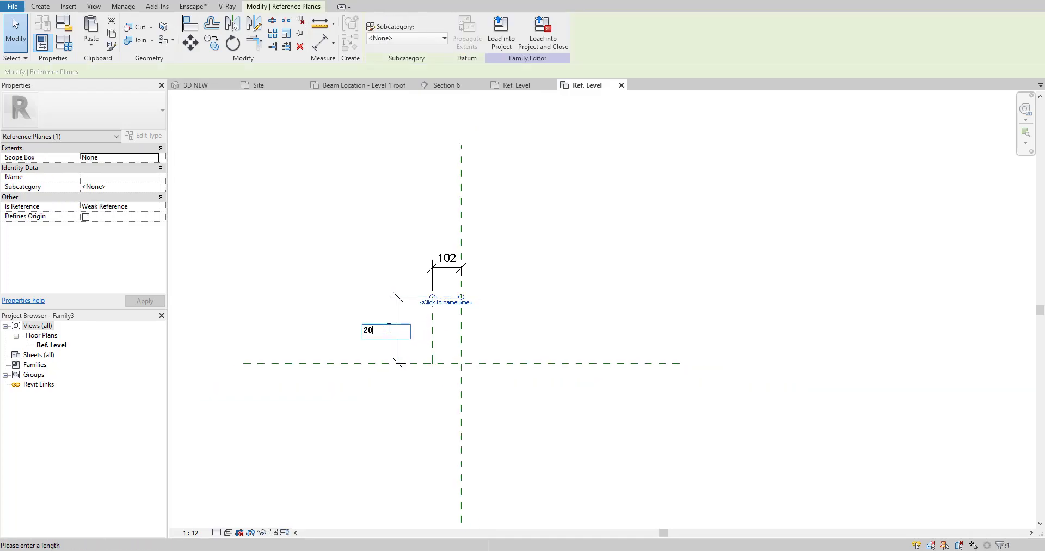
{"action": "key", "text": "Return"}
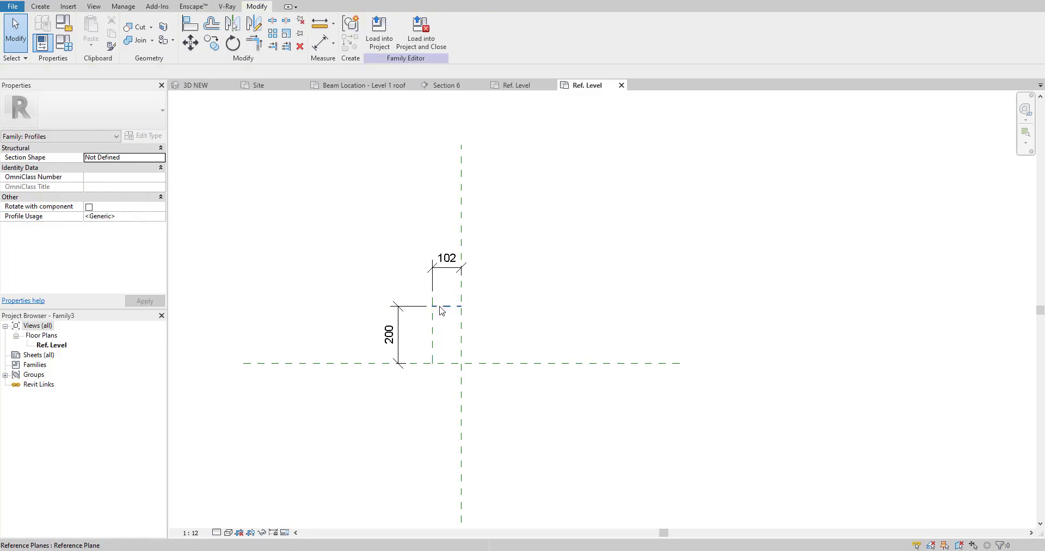
{"action": "left_click", "coordinate": [433, 303]}
{"action": "key", "text": "Escape"}
Set the short vertical reference plane's distance from the vertical centre plane to 150 mm
{"action": "left_click", "coordinate": [433, 341]}
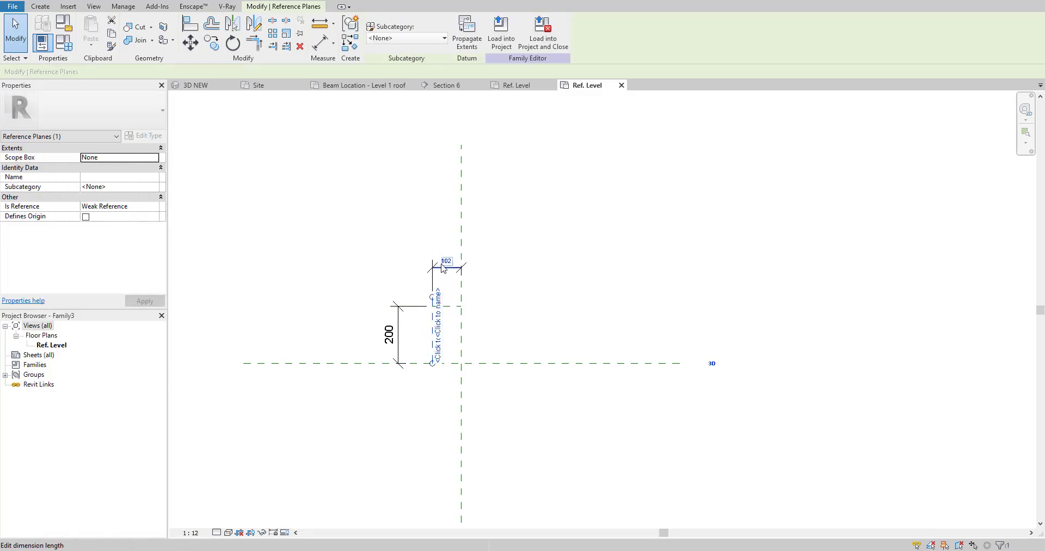
{"action": "left_click", "coordinate": [445, 257]}
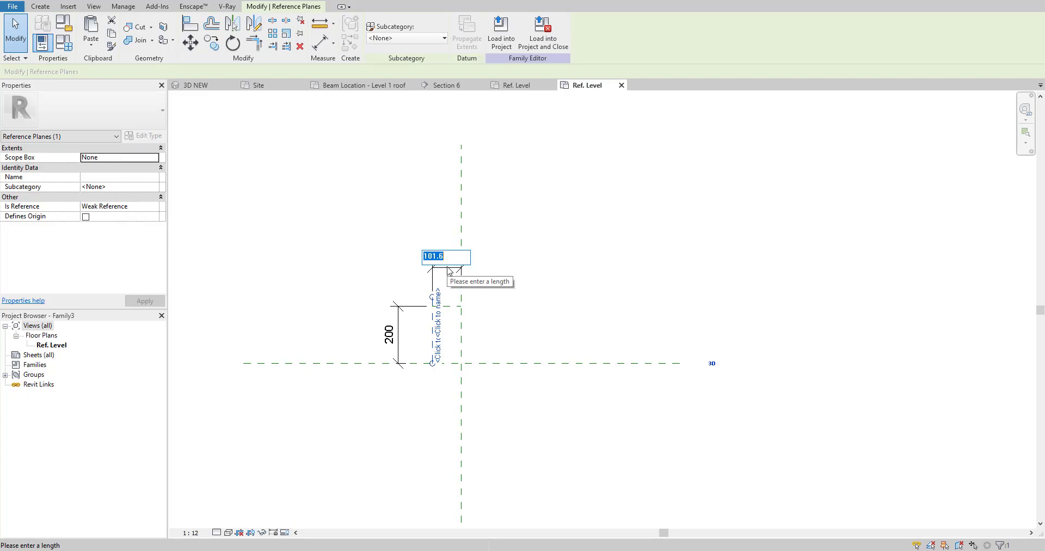
{"action": "type", "text": "150"}
{"action": "key", "text": "Return"}
{"action": "key", "text": "Escape"}
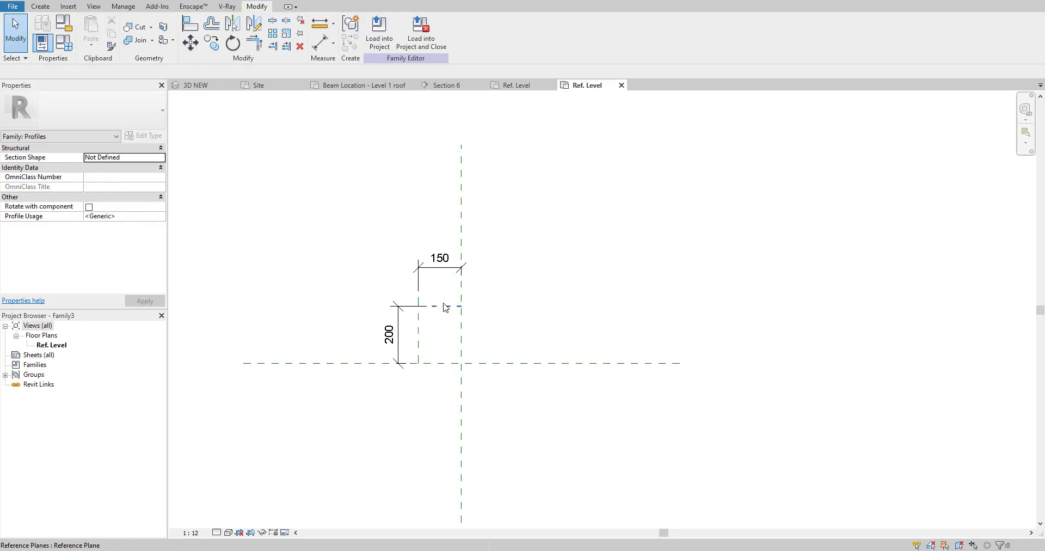
Extend the free end of the upper horizontal reference plane to meet the short vertical reference plane
{"action": "scroll", "coordinate": [445, 308], "scroll_direction": "up", "scroll_amount": 3}
{"action": "left_click", "coordinate": [423, 306]}
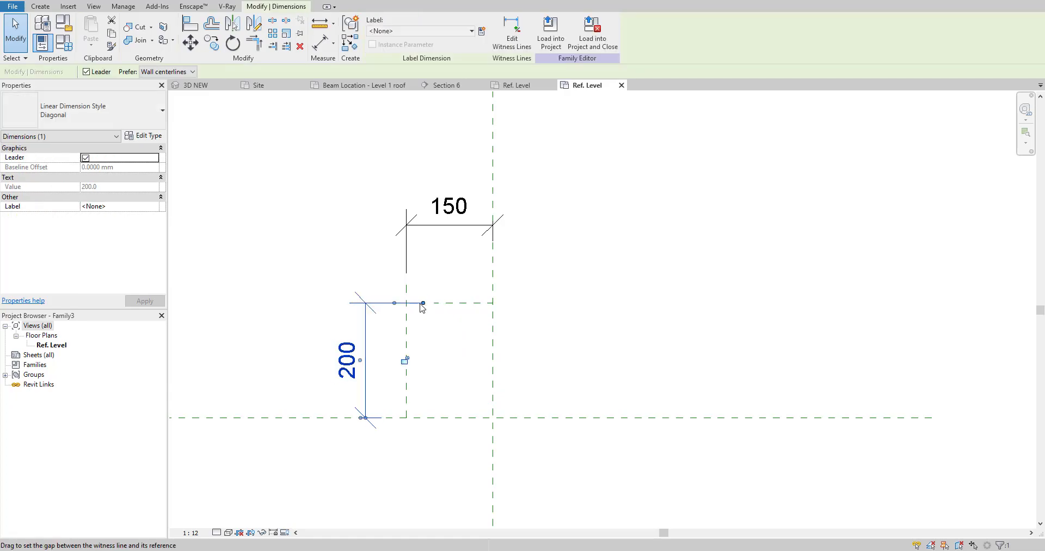
{"action": "key", "text": "Escape"}
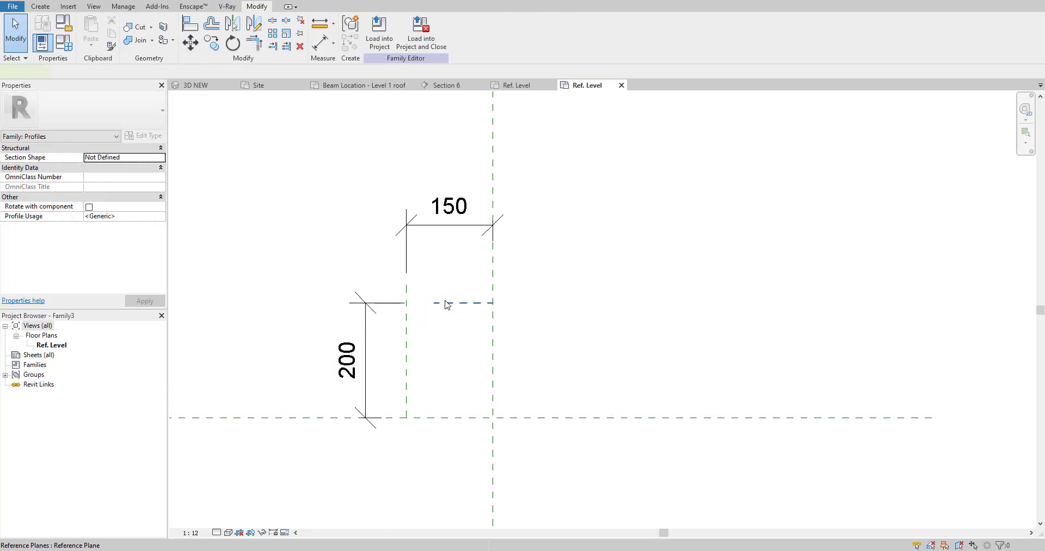
{"action": "left_click", "coordinate": [445, 303]}
{"action": "left_click_drag", "start_coordinate": [434, 303], "coordinate": [406, 303]}
{"action": "left_click", "coordinate": [411, 292]}
{"action": "left_click", "coordinate": [408, 273]}
{"action": "left_click", "coordinate": [417, 301]}
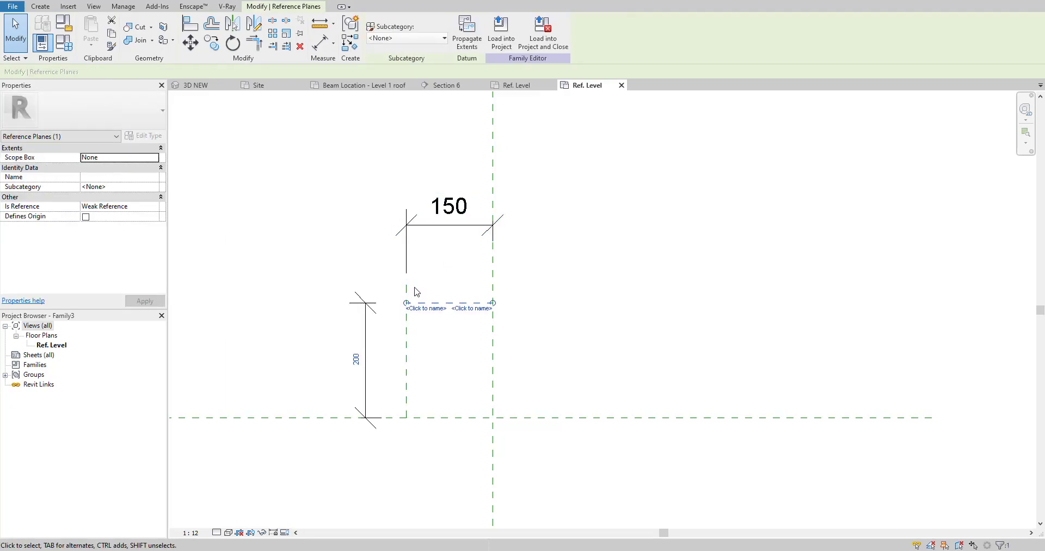
{"action": "key", "text": "Escape"}
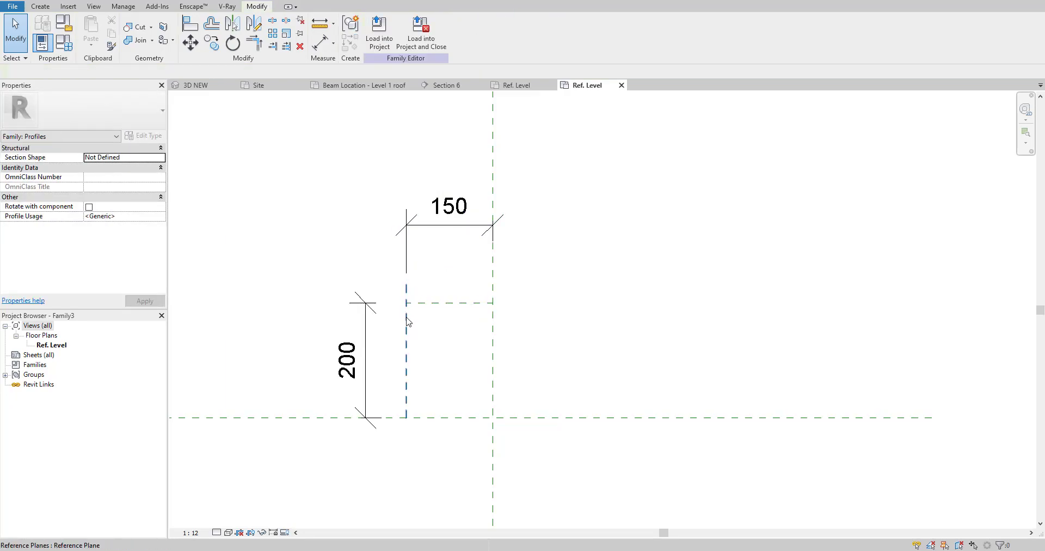
Set the distance between the short vertical reference plane and the vertical centre plane to 120 mm
{"action": "left_click", "coordinate": [407, 318]}
{"action": "left_click", "coordinate": [448, 216]}
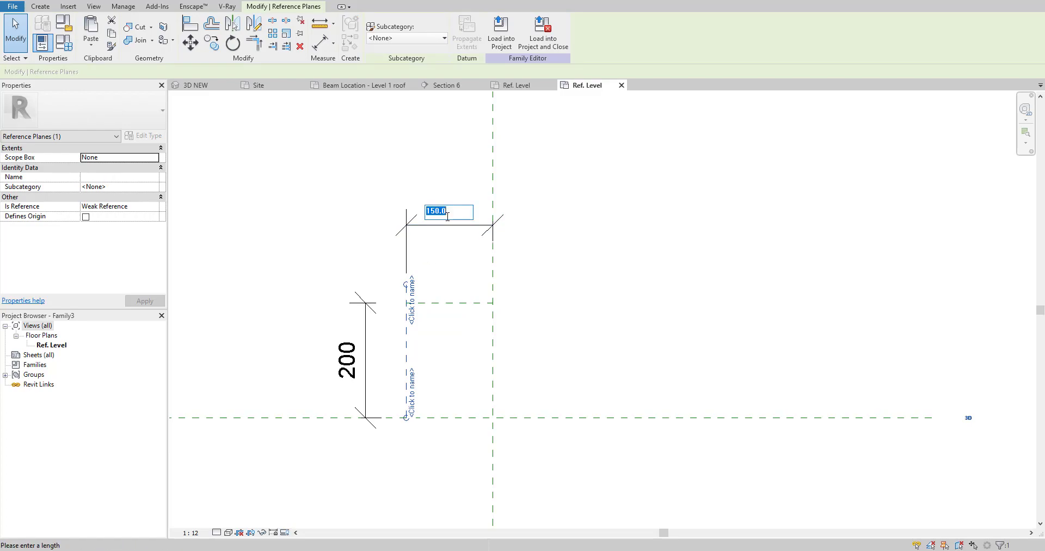
{"action": "type", "text": "120"}
{"action": "key", "text": "Return"}
{"action": "left_click", "coordinate": [455, 329]}
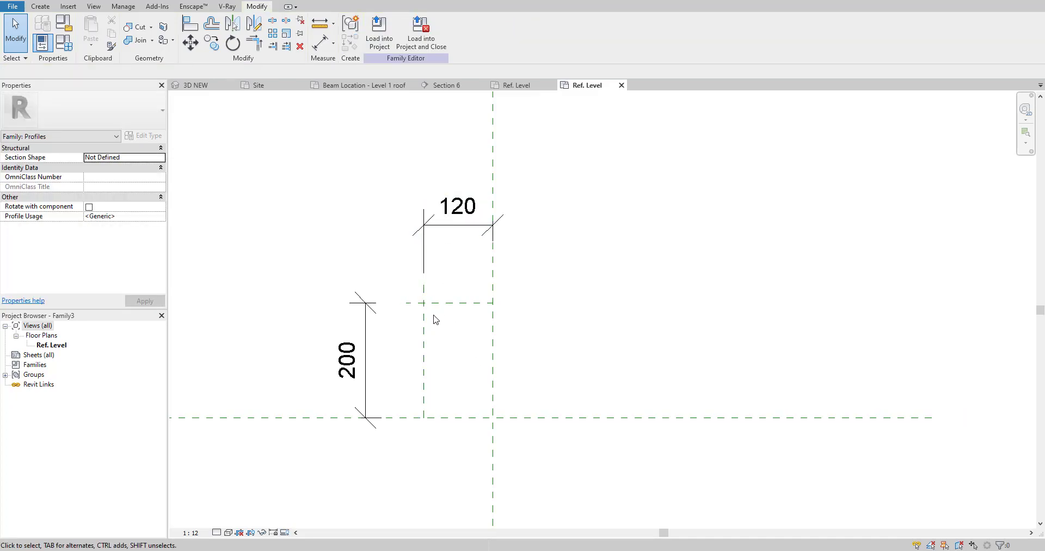
Trim the overlapping ends of the short vertical and upper horizontal planes to their shared corner, and move the width dimension closer
{"action": "left_click", "coordinate": [424, 296]}
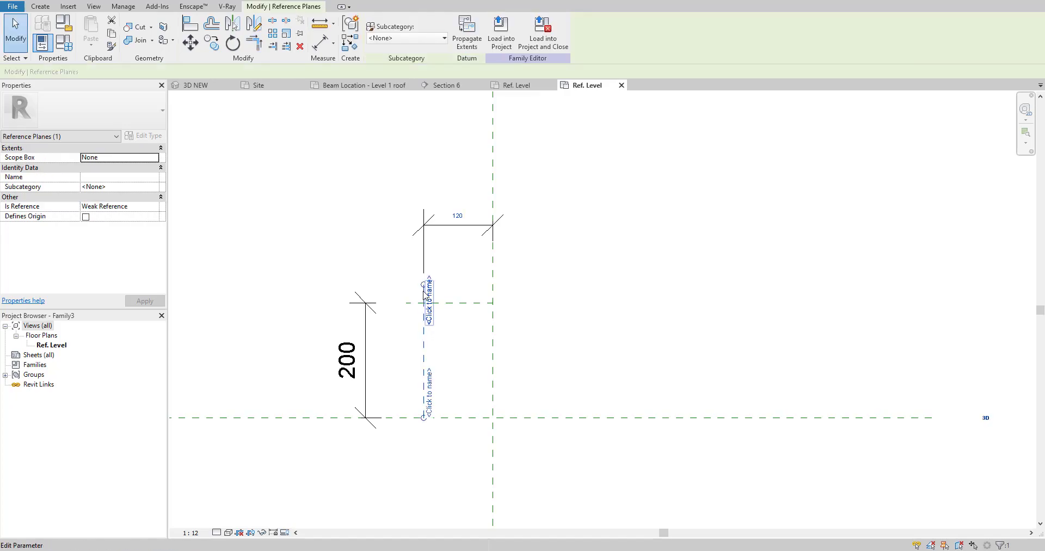
{"action": "left_click", "coordinate": [420, 303]}
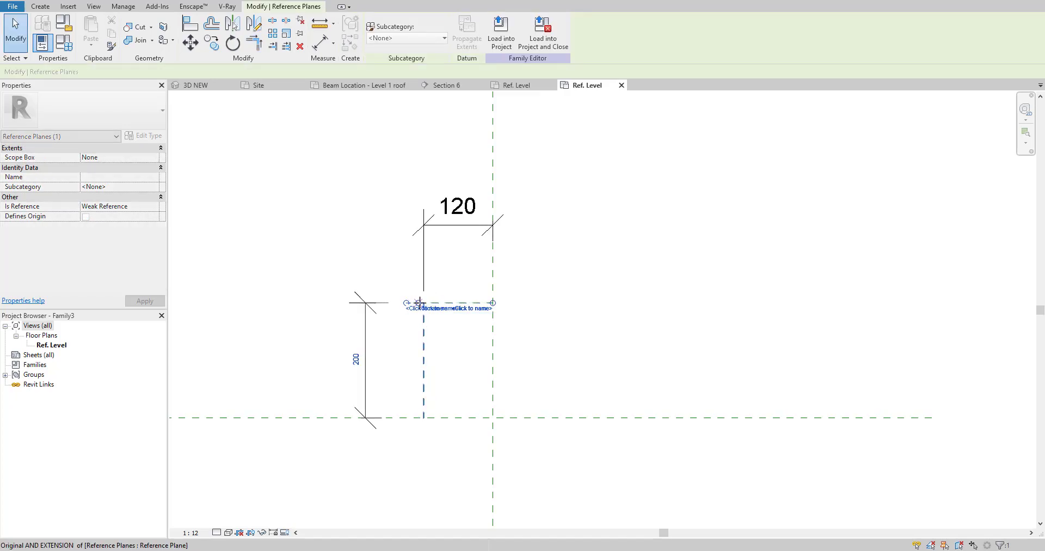
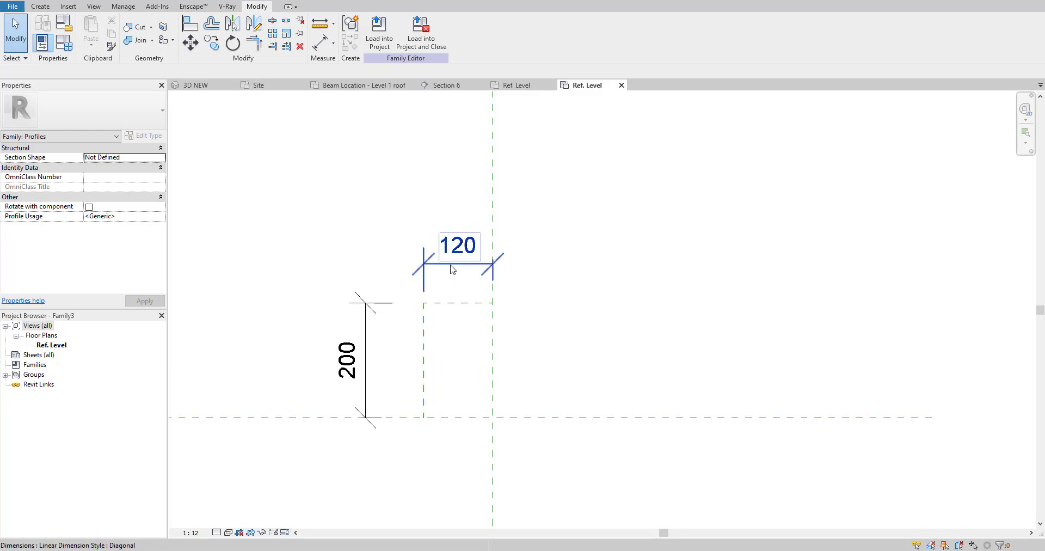
{"action": "left_click", "coordinate": [451, 267]}
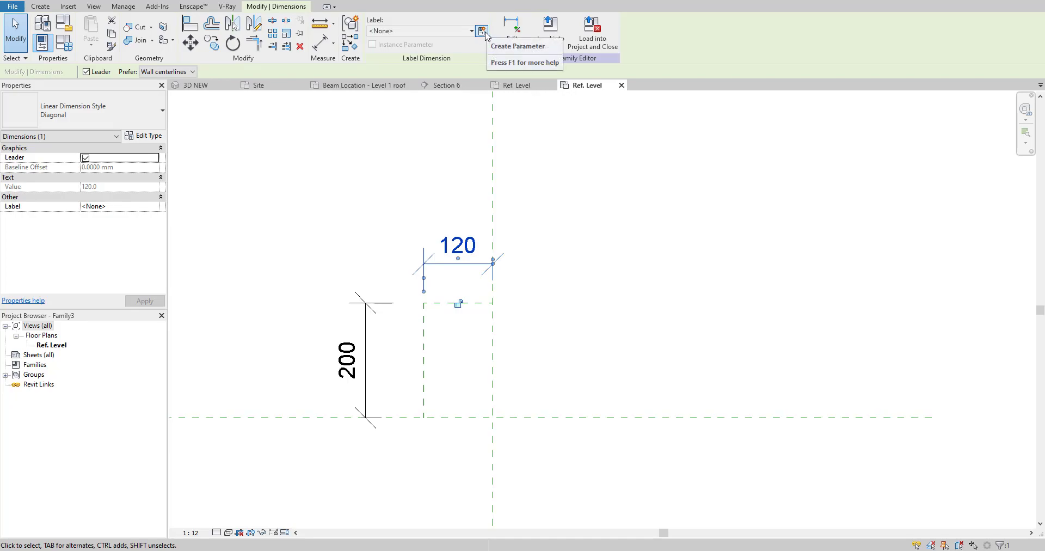
{"action": "left_click", "coordinate": [515, 311]}
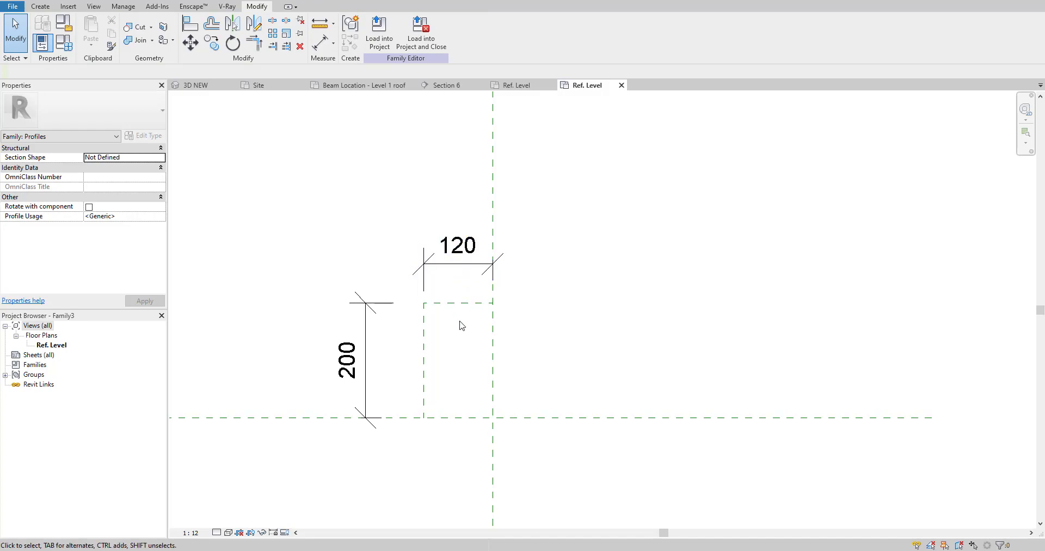
Draw the closed rectangular curb outline, 120 by 200 mm, with profile lines along the reference planes
{"action": "left_click", "coordinate": [40, 6]}
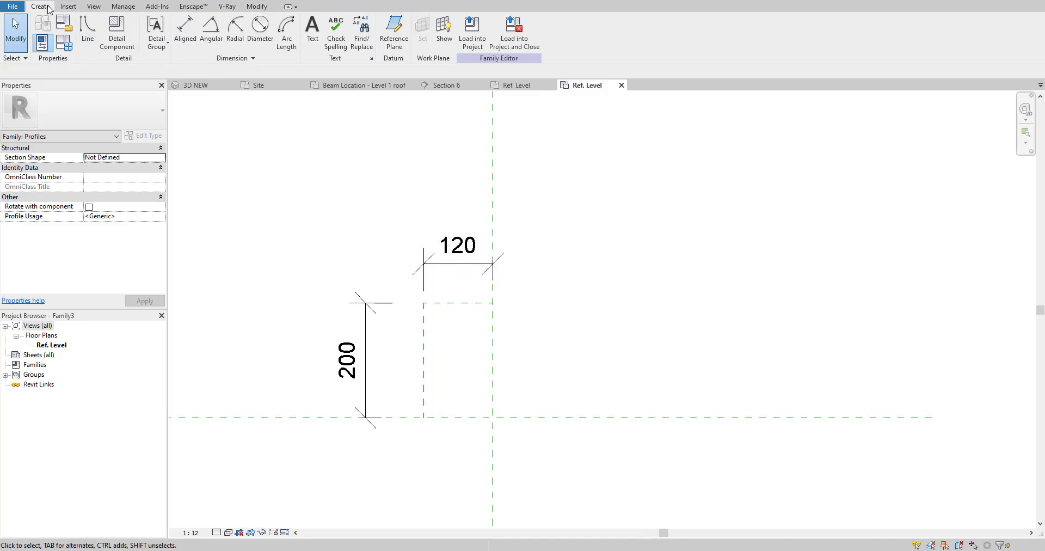
{"action": "left_click", "coordinate": [93, 47]}
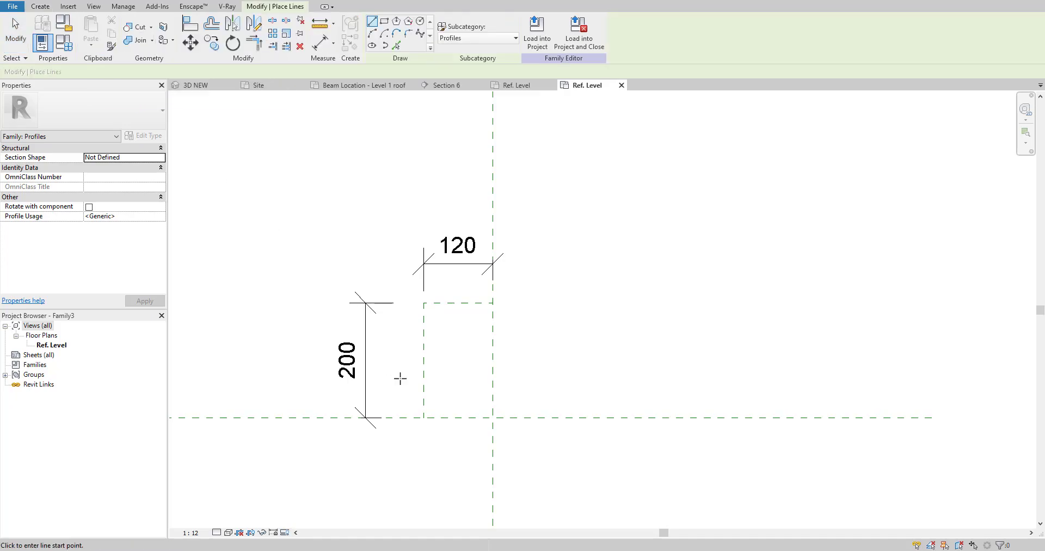
{"action": "left_click", "coordinate": [423, 418]}
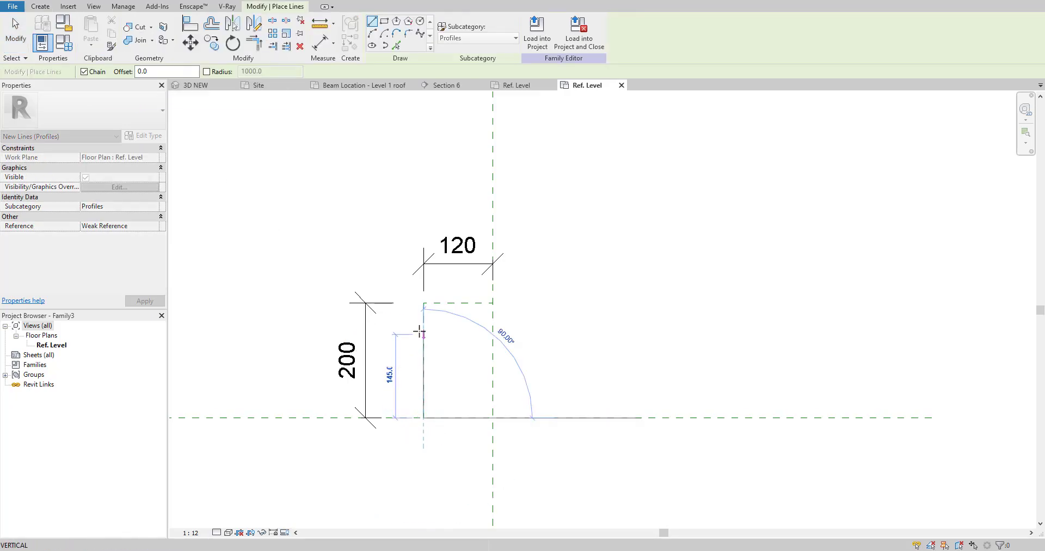
{"action": "left_click", "coordinate": [423, 303]}
{"action": "left_click", "coordinate": [492, 303]}
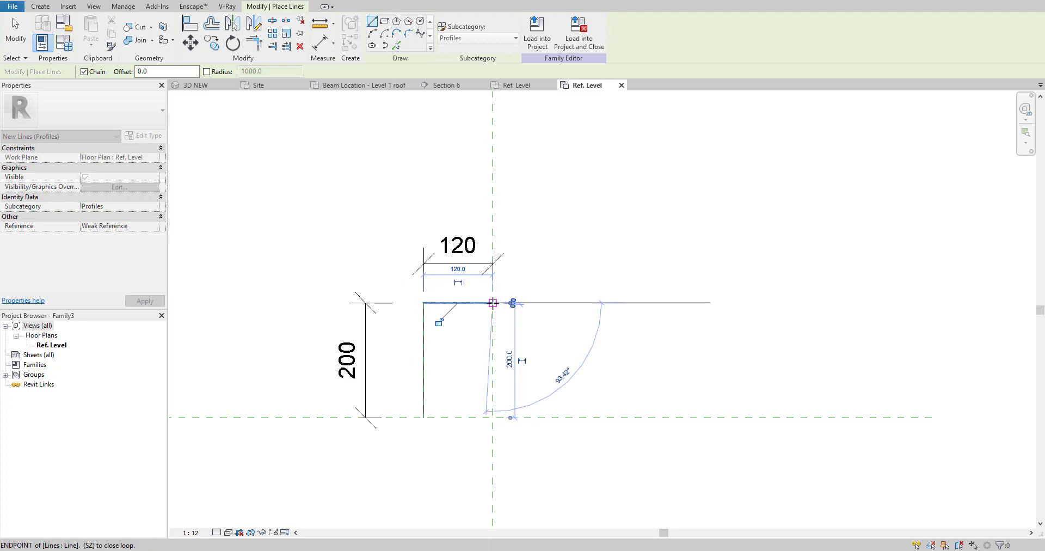
{"action": "left_click", "coordinate": [492, 418]}
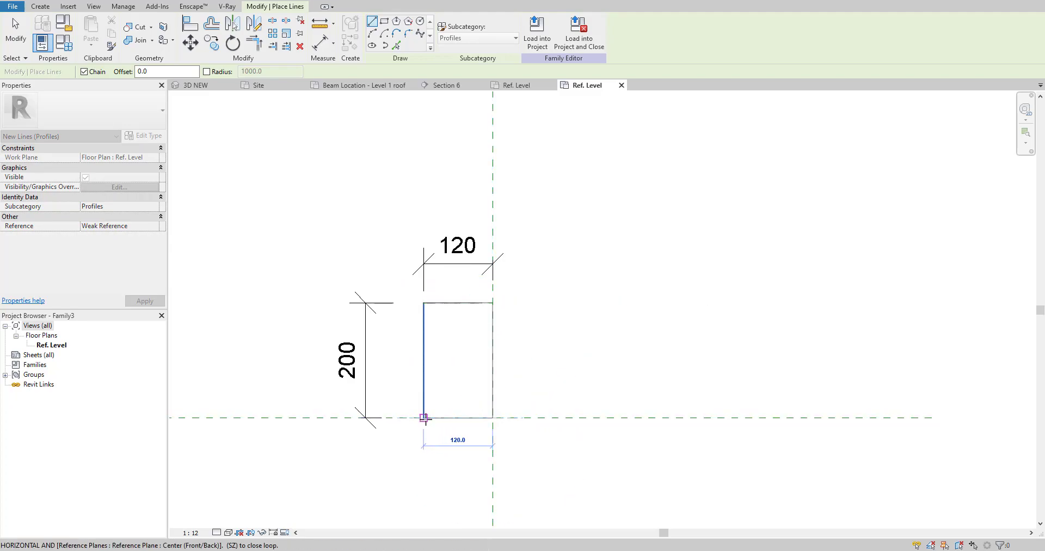
{"action": "left_click", "coordinate": [423, 417]}
{"action": "key", "text": "Escape"}
Draw a 90° arc of 50 mm radius across the outline's upper-left corner, from the vertical edge to the upper edge
{"action": "left_click", "coordinate": [42, 6]}
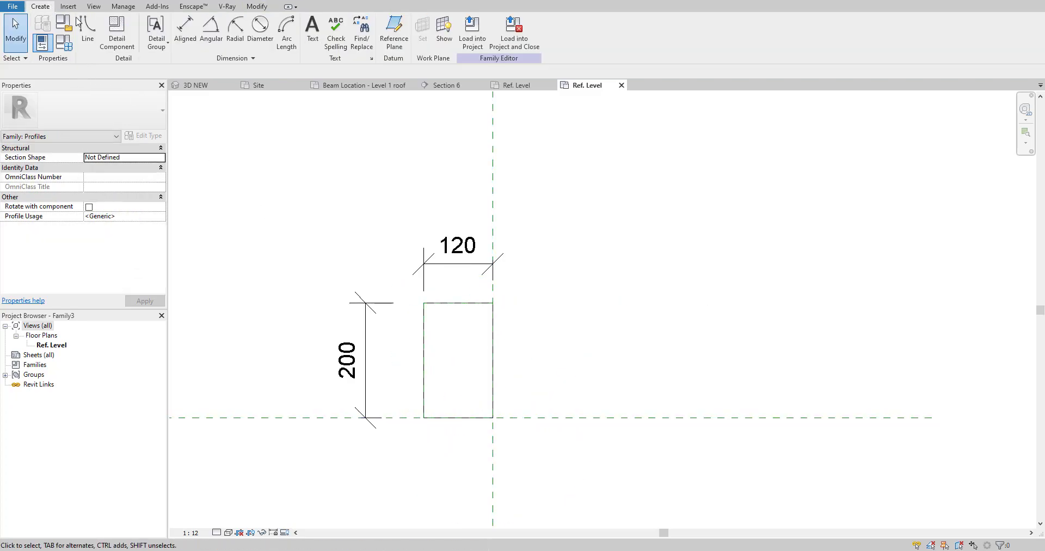
{"action": "left_click", "coordinate": [87, 30]}
{"action": "left_click", "coordinate": [371, 33]}
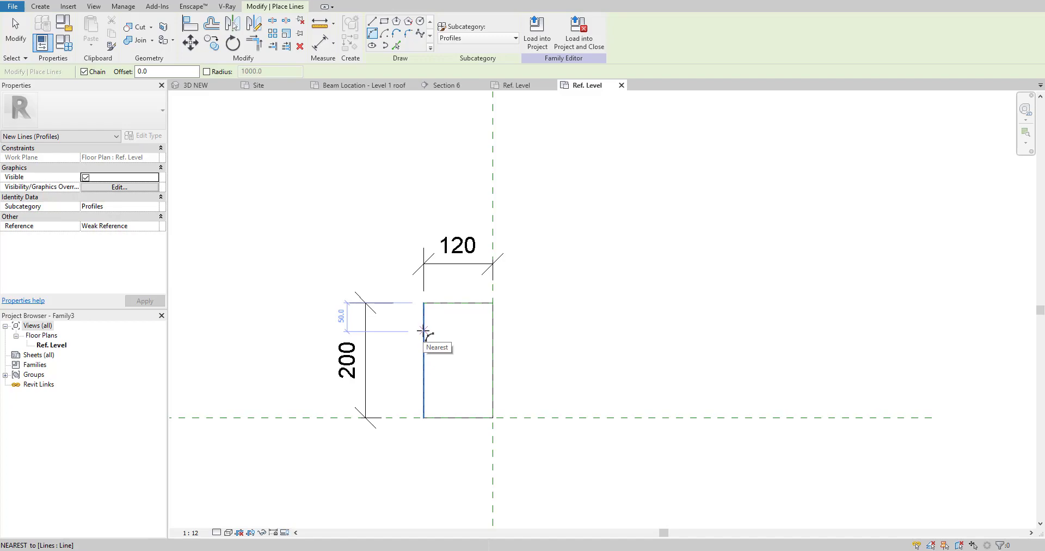
{"action": "left_click", "coordinate": [424, 331]}
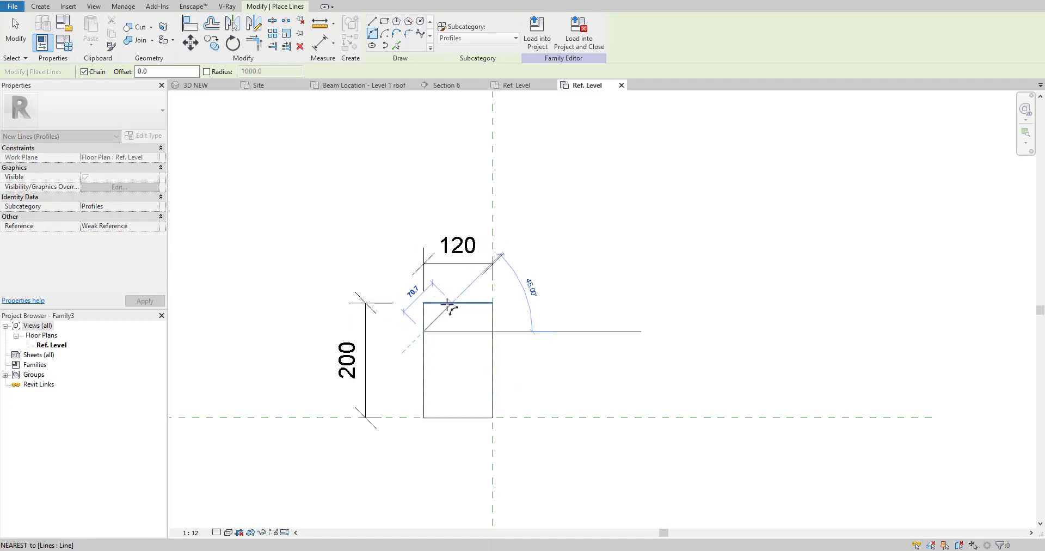
{"action": "left_click", "coordinate": [451, 303]}
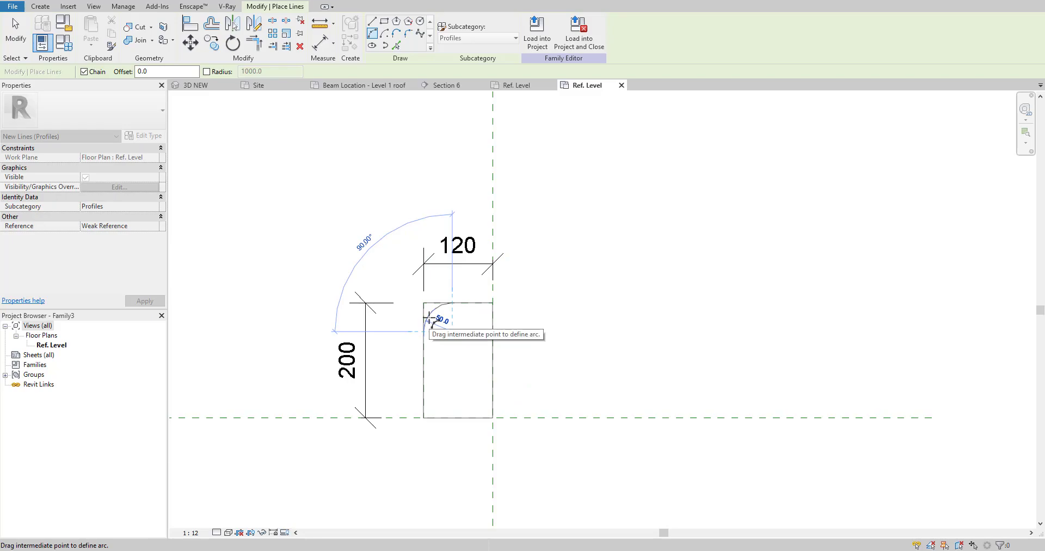
{"action": "scroll", "coordinate": [430, 319], "scroll_direction": "up", "scroll_amount": 4}
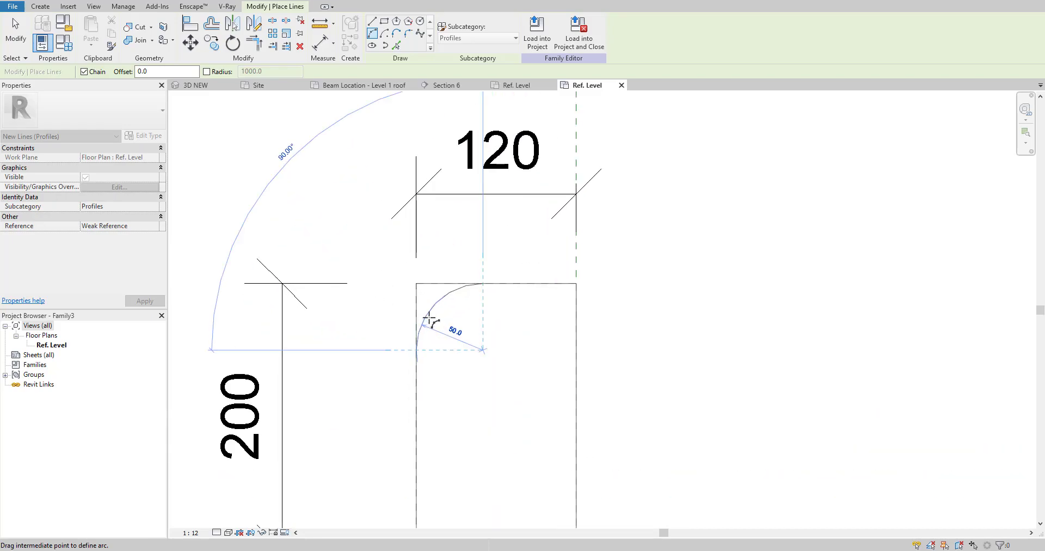
{"action": "left_click", "coordinate": [429, 318]}
{"action": "key", "text": "Escape"}
{"action": "key", "text": "Escape"}
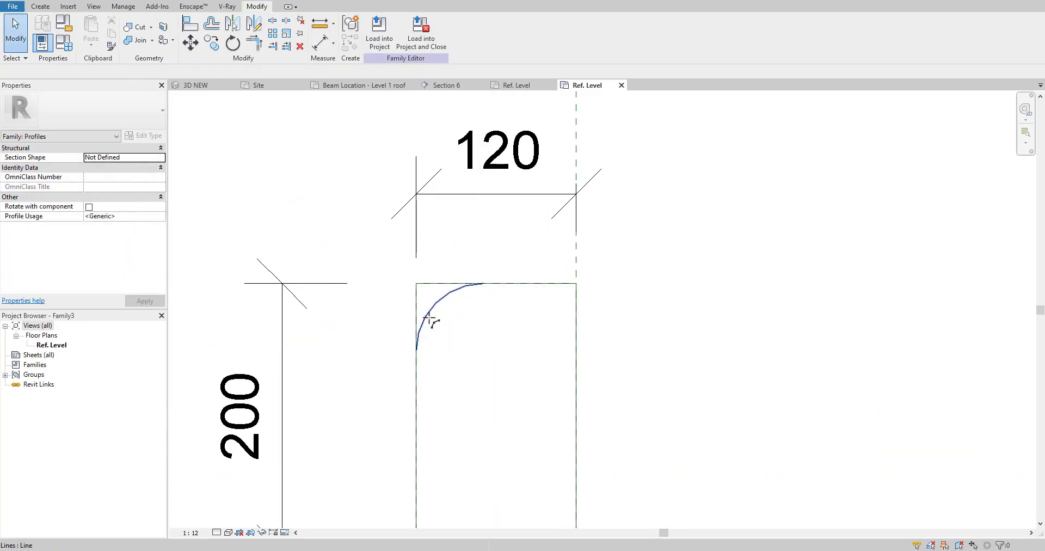
Trim the outline's left and upper lines back to the ends of the corner arc
{"action": "key", "text": "t"}
{"action": "key", "text": "r"}
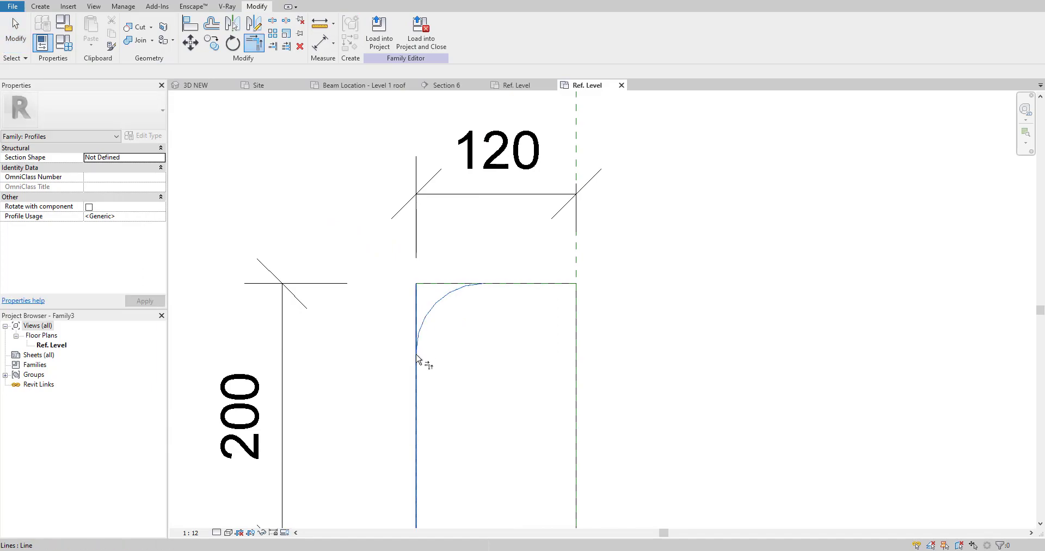
{"action": "left_click", "coordinate": [422, 334]}
{"action": "left_click", "coordinate": [499, 284]}
{"action": "scroll", "coordinate": [489, 319], "scroll_direction": "down", "scroll_amount": 3}
{"action": "key", "text": "Escape"}
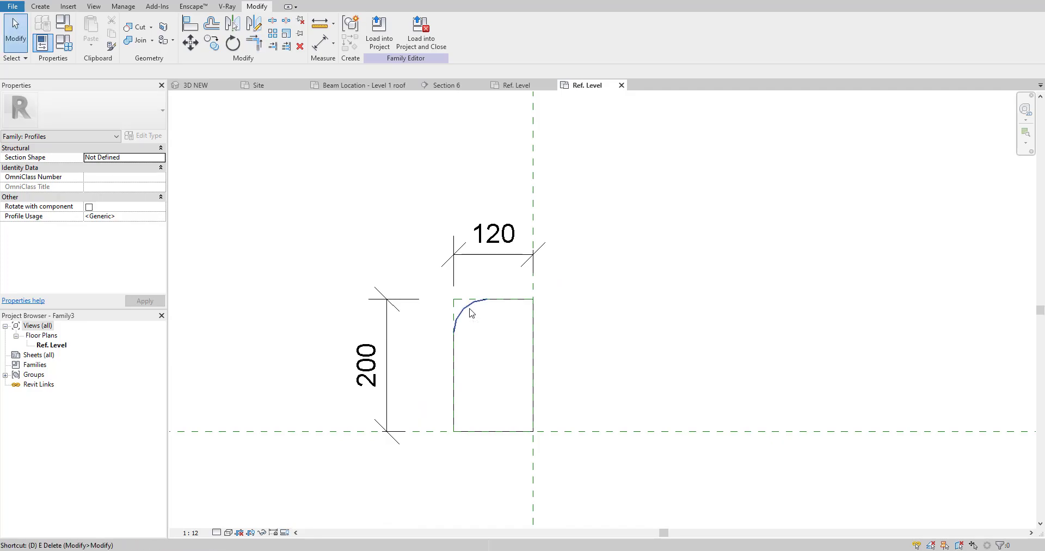
Add a radial dimension to the corner arc
{"action": "key", "text": "d"}
{"action": "key", "text": "i"}
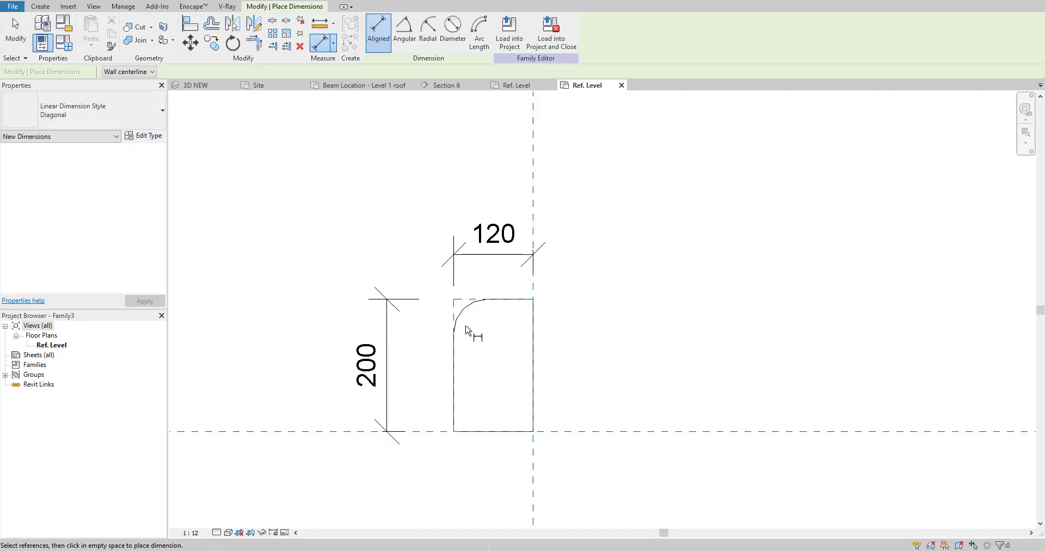
{"action": "left_click", "coordinate": [428, 29]}
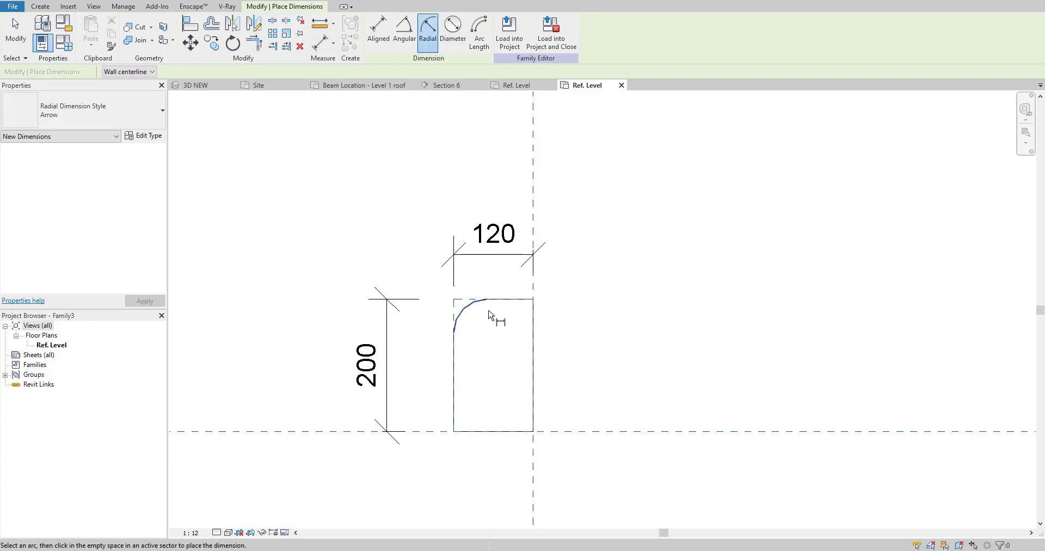
{"action": "left_click", "coordinate": [479, 310]}
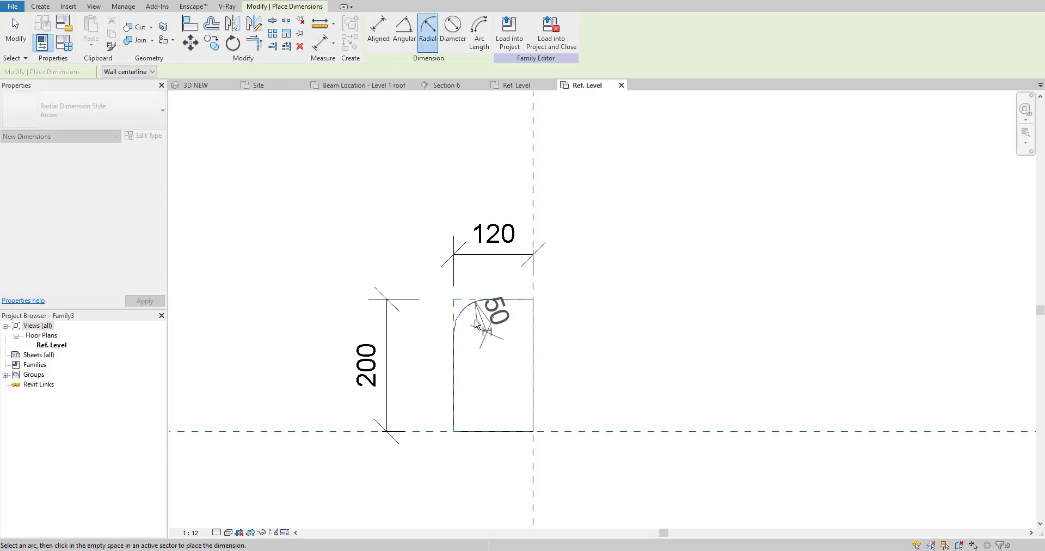
{"action": "left_click", "coordinate": [492, 332]}
{"action": "key", "text": "Escape"}
{"action": "key", "text": "Escape"}
Move the radial dimension's text down into the open area inside the curb outline
{"action": "left_click", "coordinate": [492, 333]}
{"action": "left_click_drag", "start_coordinate": [488, 326], "coordinate": [479, 374]}
{"action": "key", "text": "Escape"}
{"action": "scroll", "coordinate": [479, 348], "scroll_direction": "up", "scroll_amount": 3}
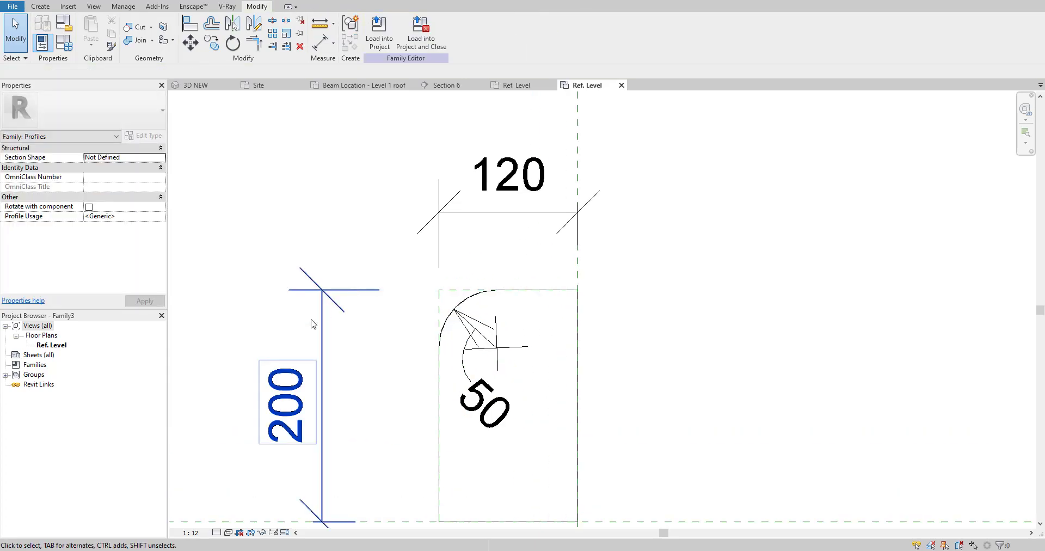
{"action": "scroll", "coordinate": [522, 297], "scroll_direction": "down", "scroll_amount": 1}
{"action": "scroll", "coordinate": [523, 297], "scroll_direction": "down", "scroll_amount": 1}
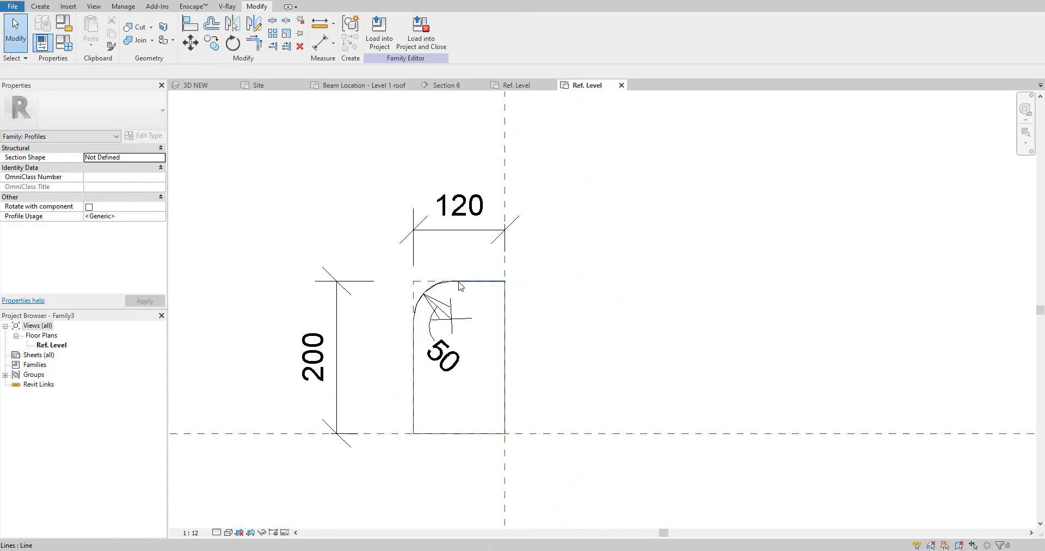
Label the arc's radial dimension with a new family type parameter named R
{"action": "left_click", "coordinate": [444, 318]}
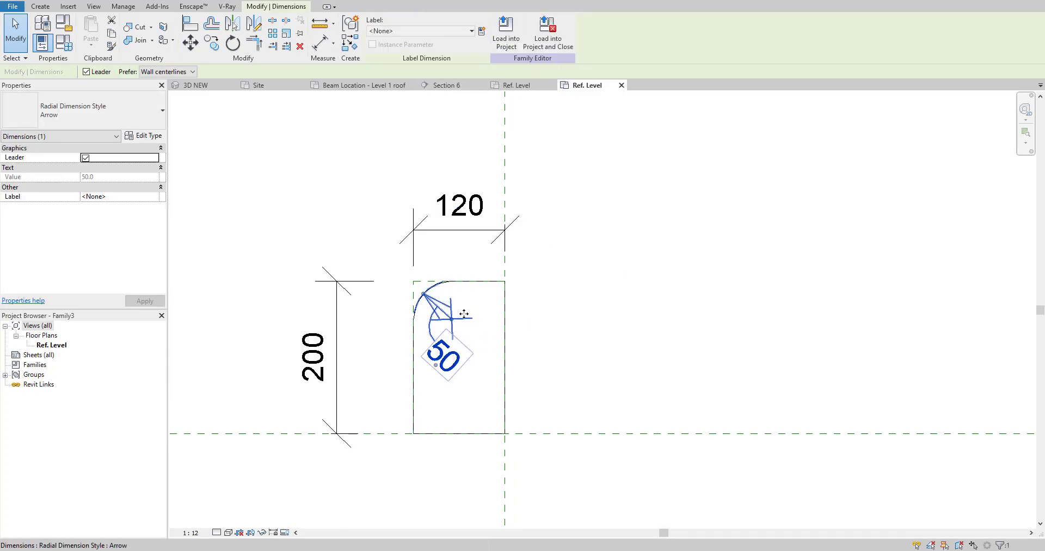
{"action": "left_click", "coordinate": [482, 32]}
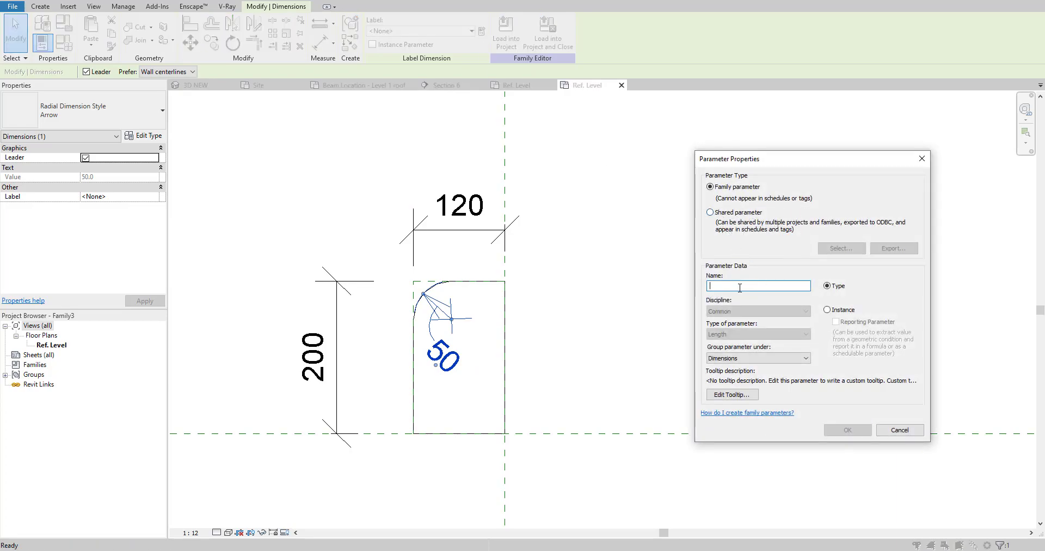
{"action": "type", "text": "R"}
{"action": "left_click", "coordinate": [850, 429]}
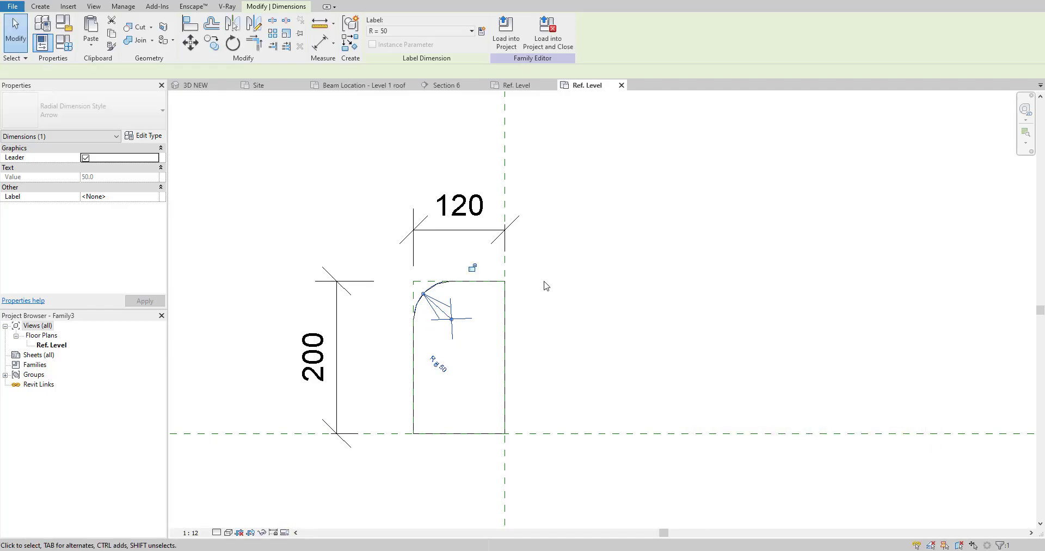
Shift the width dimension's text slightly and label the dimension with a new family type parameter named W
{"action": "left_click", "coordinate": [460, 232]}
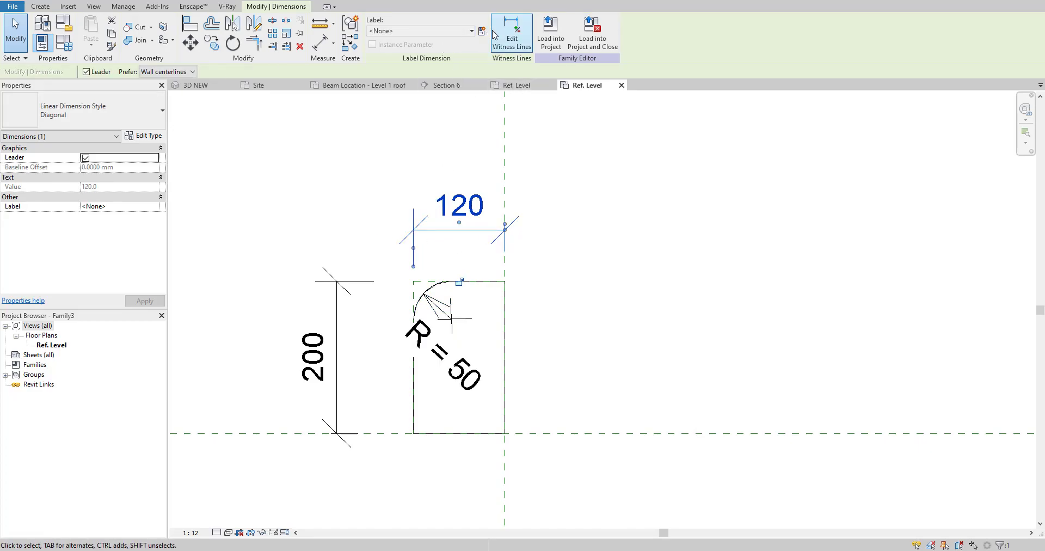
{"action": "left_click_drag", "start_coordinate": [479, 189], "coordinate": [474, 196]}
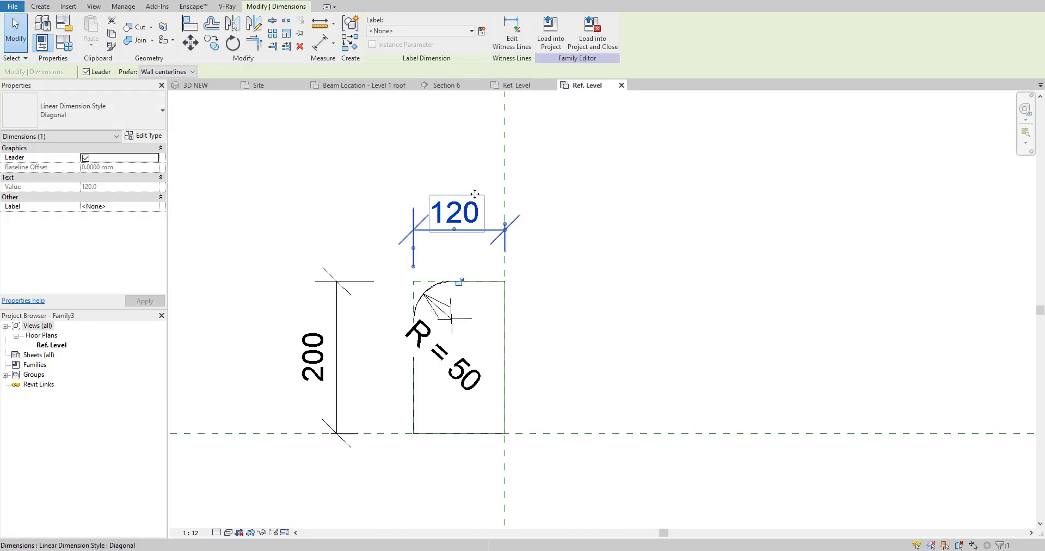
{"action": "left_click", "coordinate": [482, 31]}
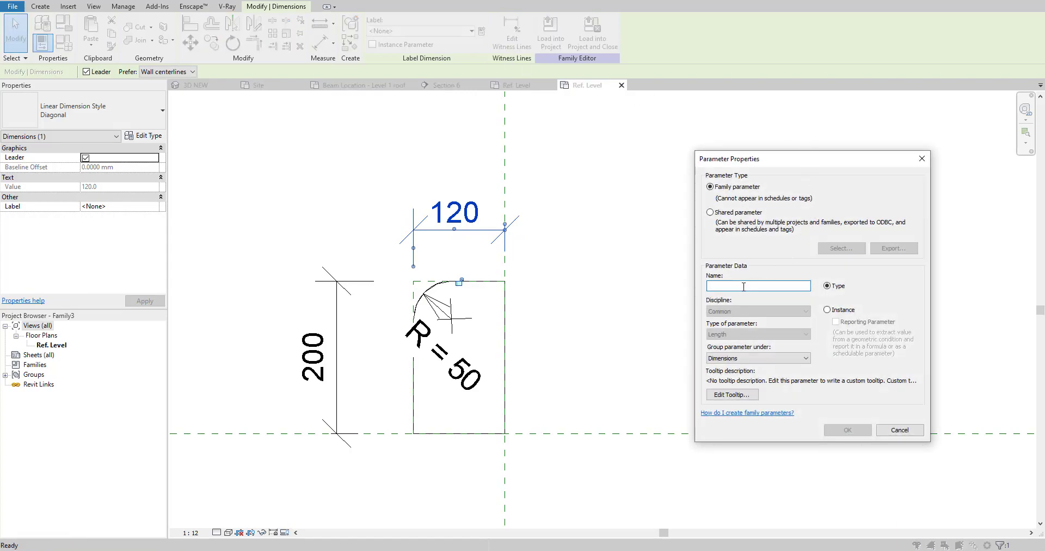
{"action": "type", "text": "W"}
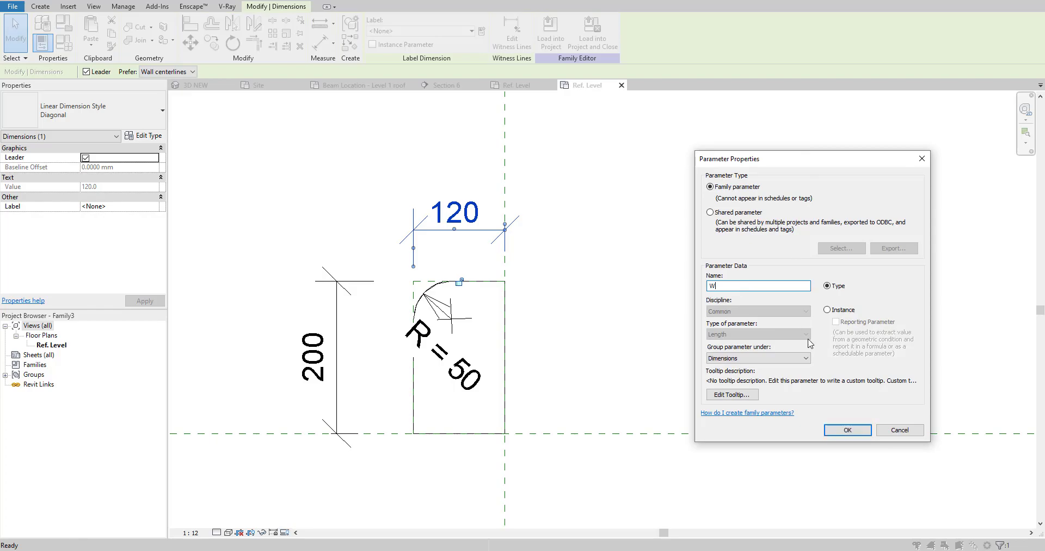
{"action": "left_click", "coordinate": [848, 430]}
{"action": "left_click", "coordinate": [553, 196]}
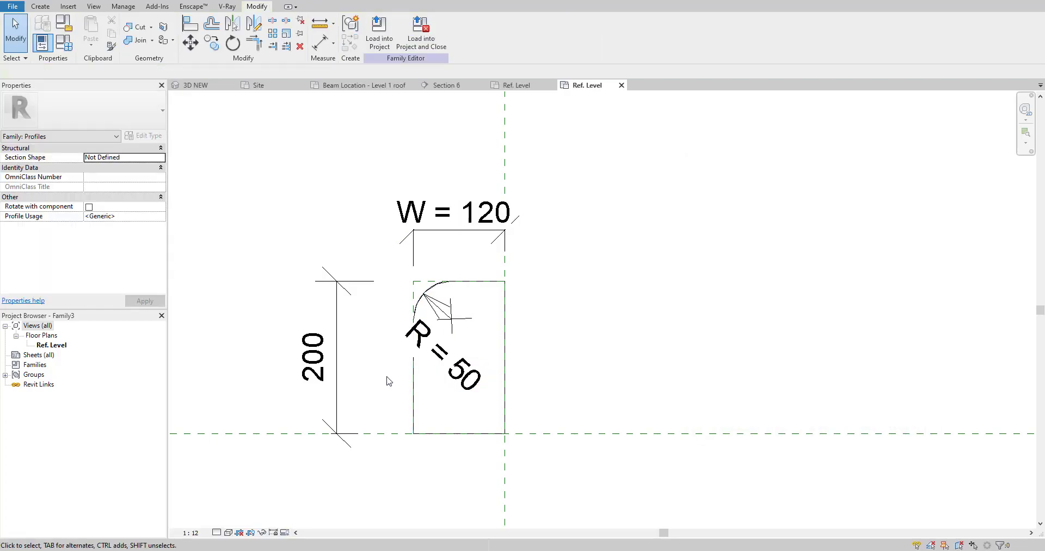
Label the profile's height dimension with a new family type parameter named H
{"action": "left_click", "coordinate": [338, 374]}
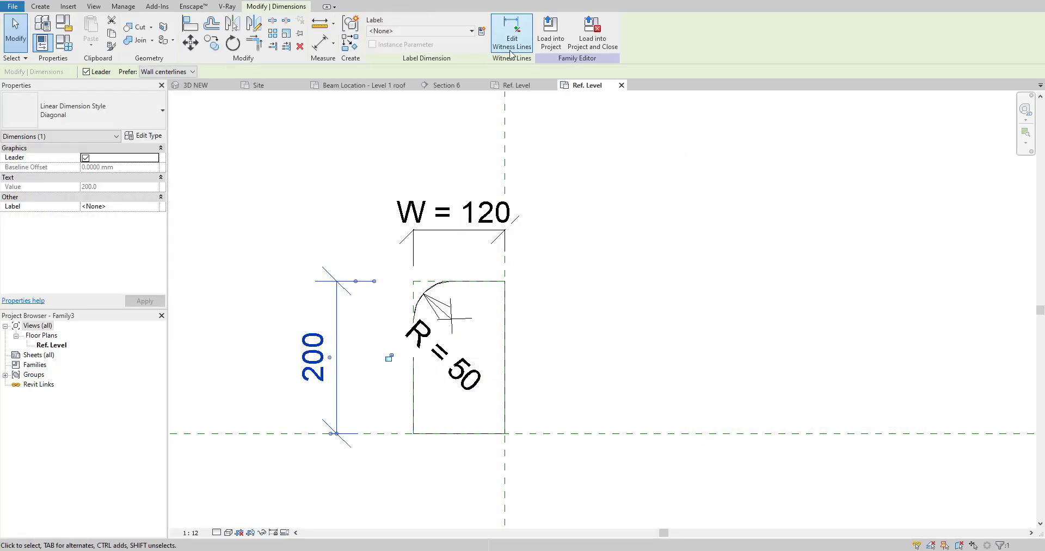
{"action": "left_click", "coordinate": [482, 31]}
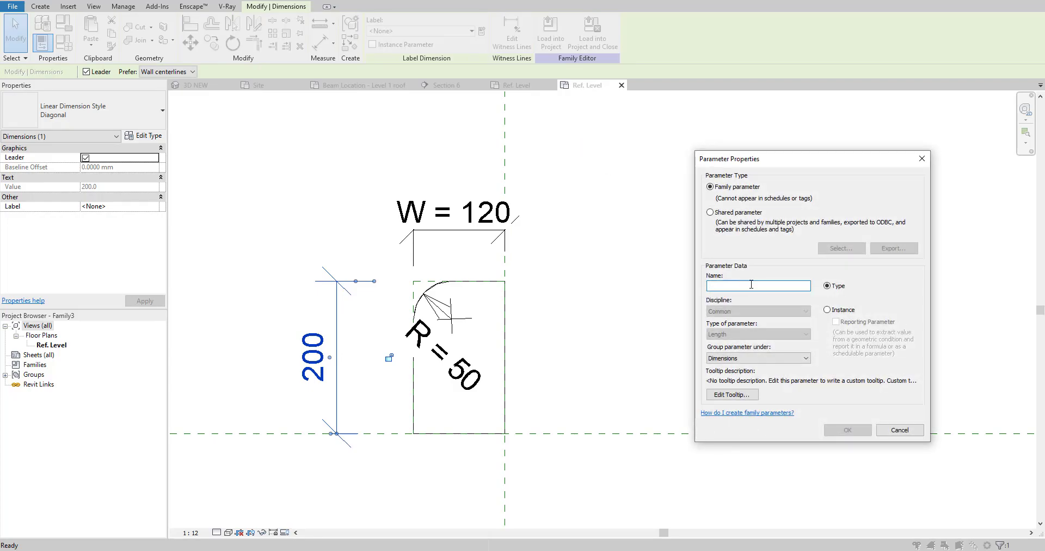
{"action": "type", "text": "H"}
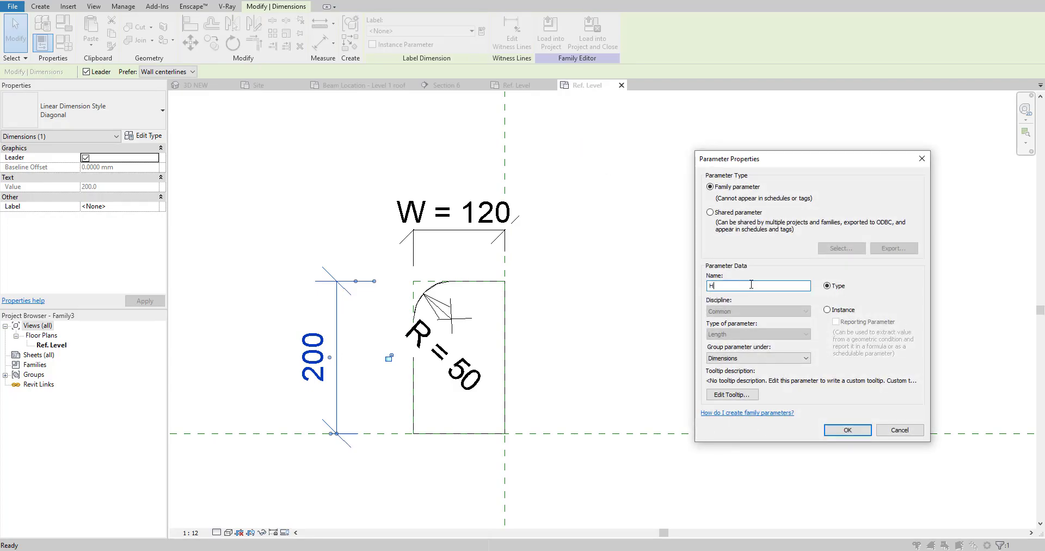
{"action": "left_click", "coordinate": [846, 430]}
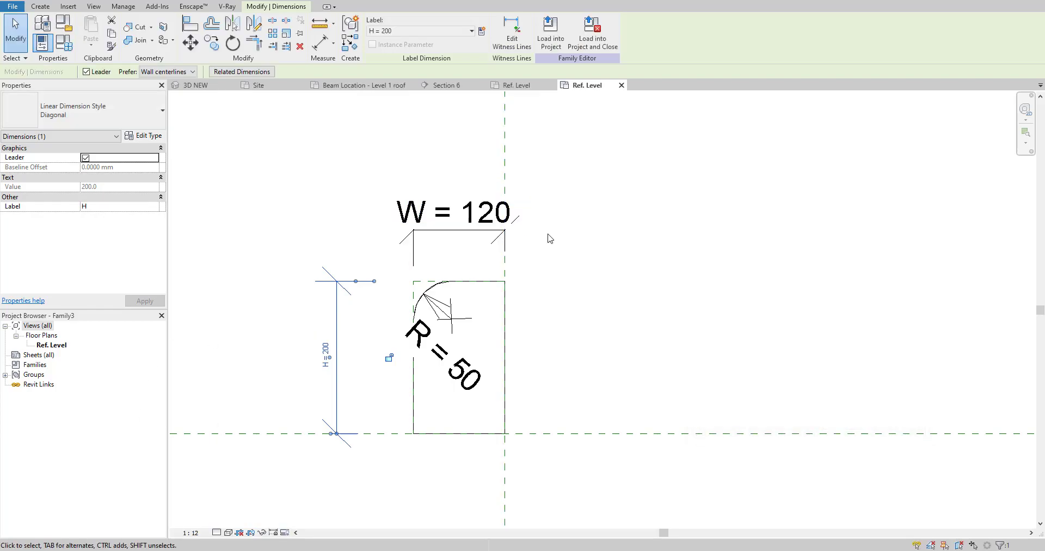
{"action": "left_click", "coordinate": [389, 326]}
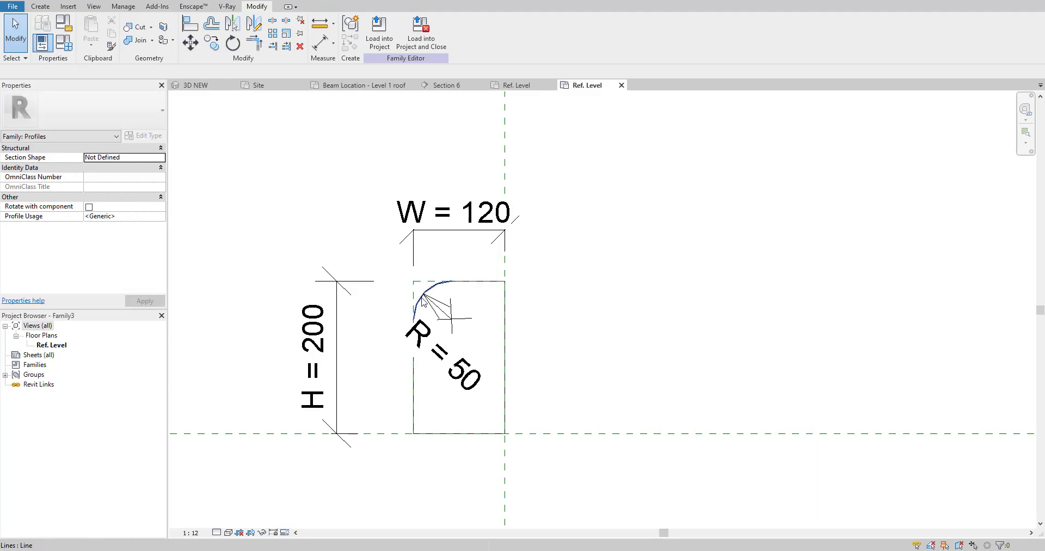
Move the R label of the radial dimension toward the middle of the curb outline
{"action": "scroll", "coordinate": [420, 302], "scroll_direction": "up", "scroll_amount": 2}
{"action": "left_click", "coordinate": [449, 366]}
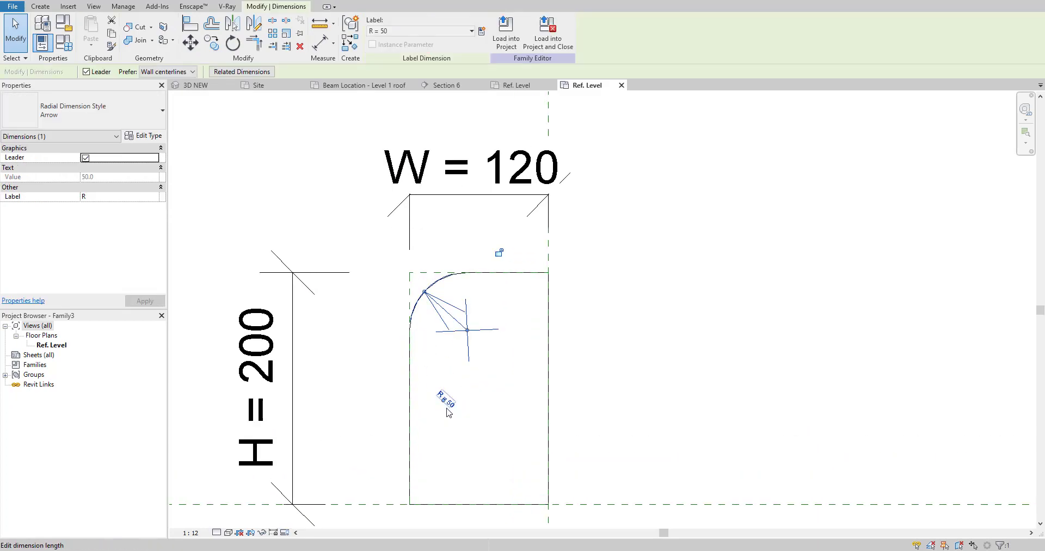
{"action": "left_click_drag", "start_coordinate": [444, 400], "coordinate": [480, 387]}
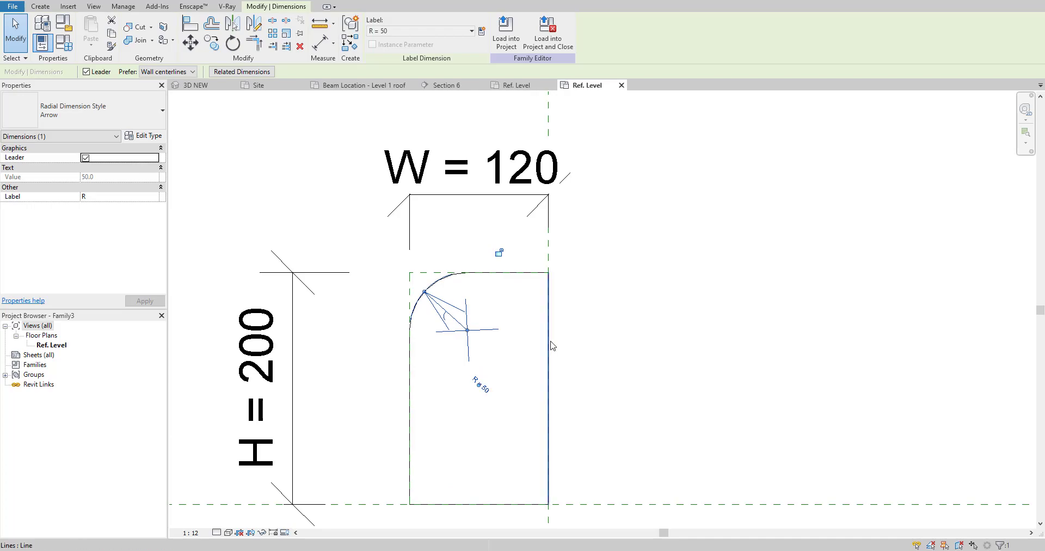
{"action": "left_click", "coordinate": [699, 351]}
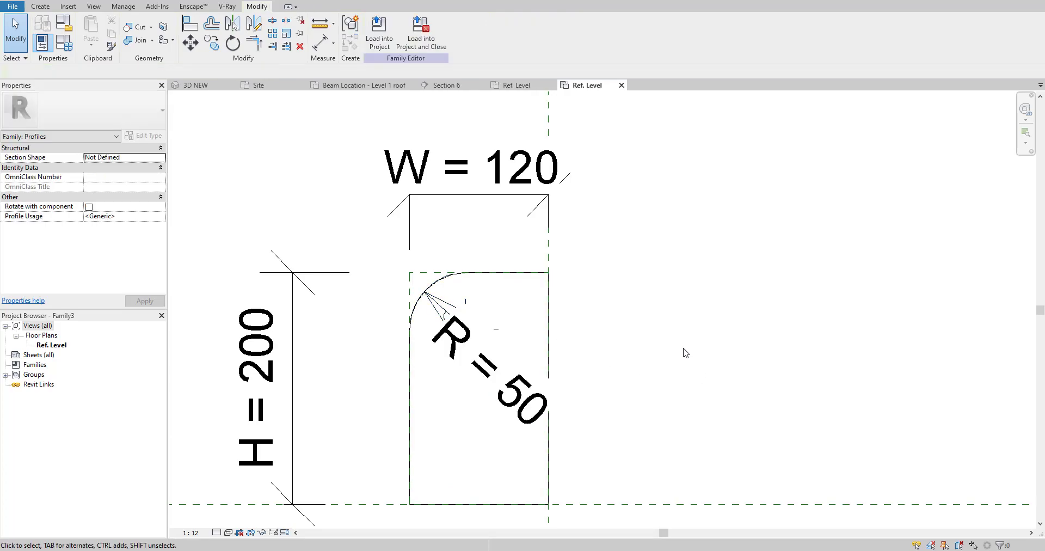
{"action": "scroll", "coordinate": [409, 280], "scroll_direction": "down", "scroll_amount": 3}
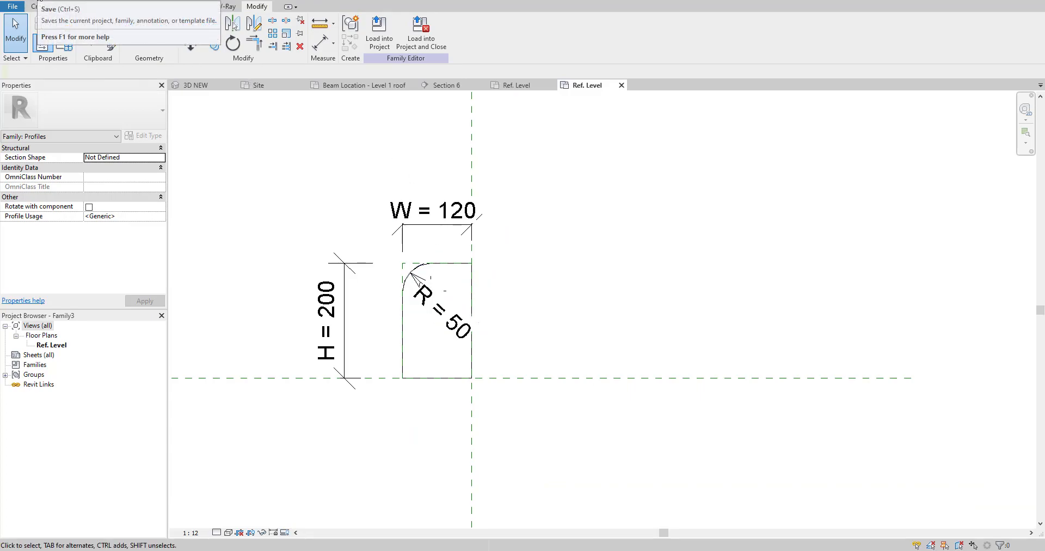
Try to save the profile family over the existing Road Side Curbs.rfa file on the Desktop
{"action": "left_click", "coordinate": [40, 2]}
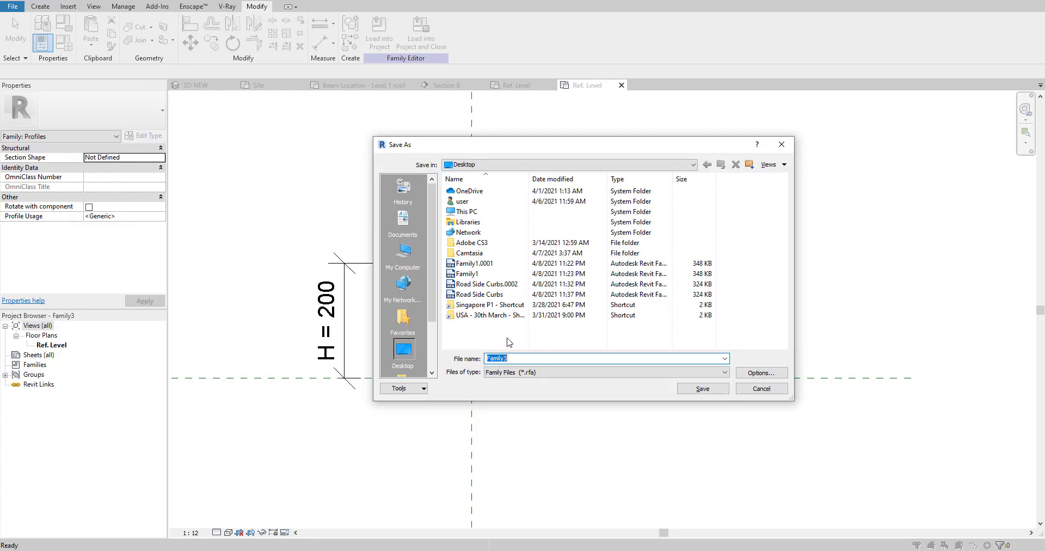
{"action": "left_click", "coordinate": [494, 295]}
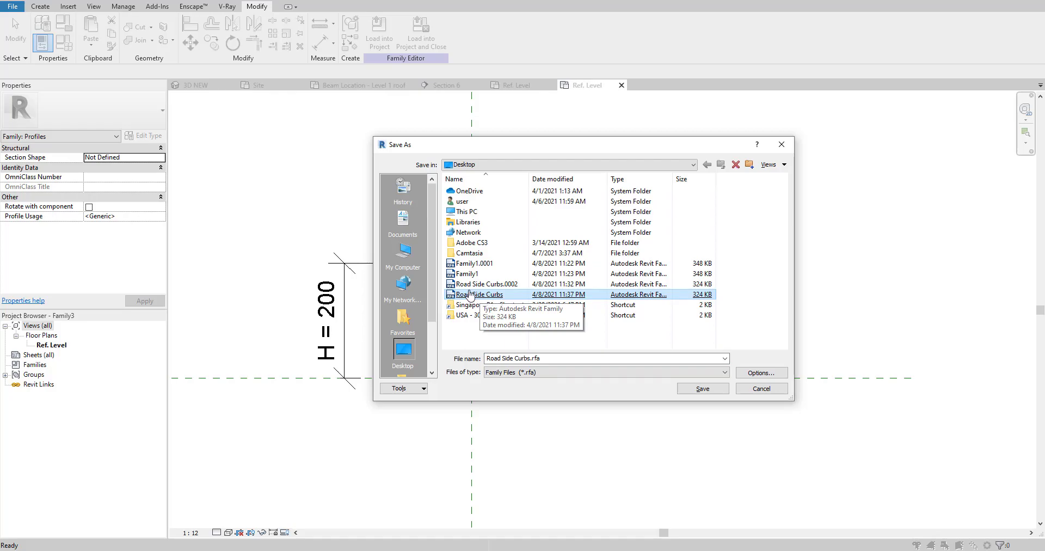
{"action": "left_click", "coordinate": [753, 374]}
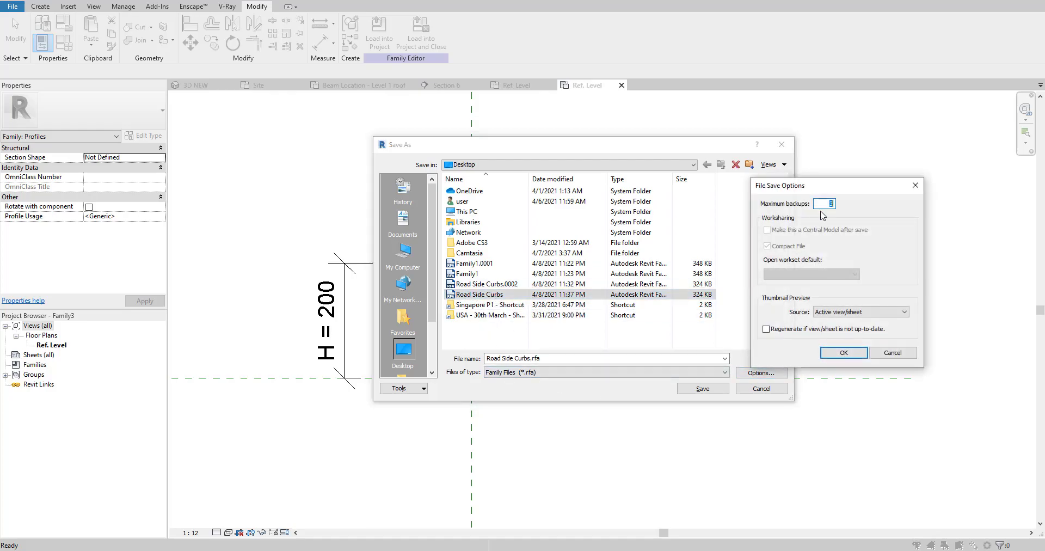
{"action": "left_click", "coordinate": [841, 354]}
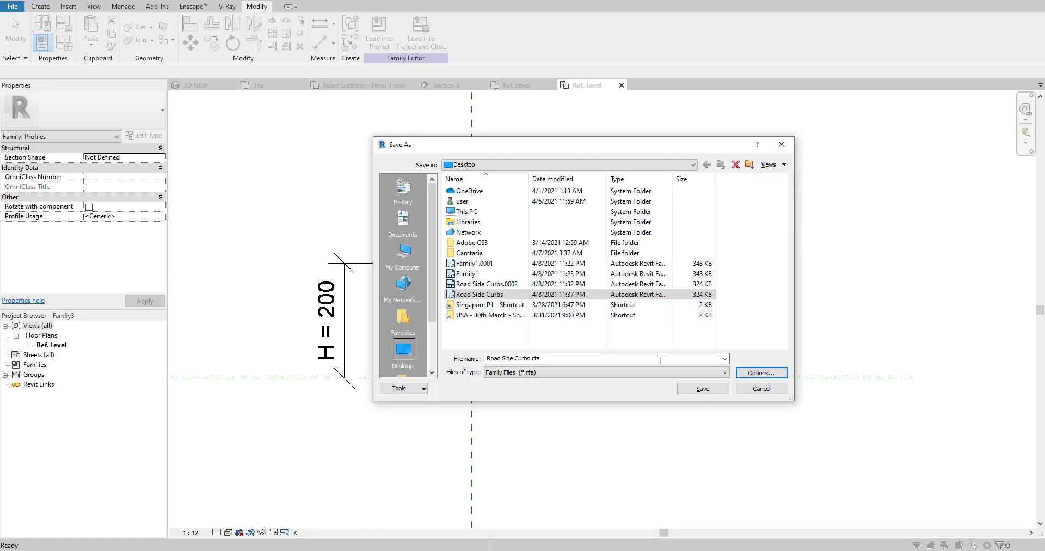
{"action": "left_click", "coordinate": [702, 388]}
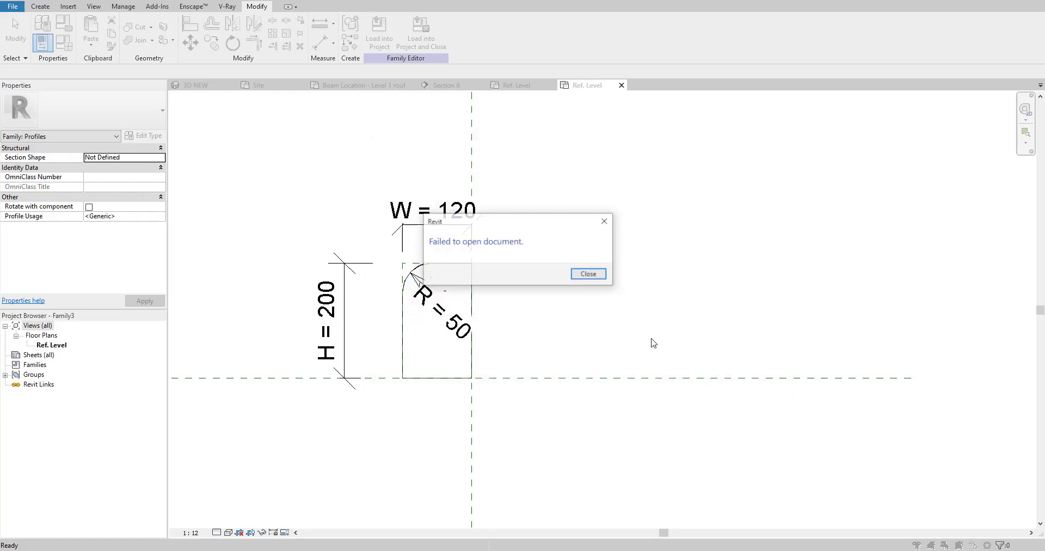
{"action": "left_click", "coordinate": [586, 279]}
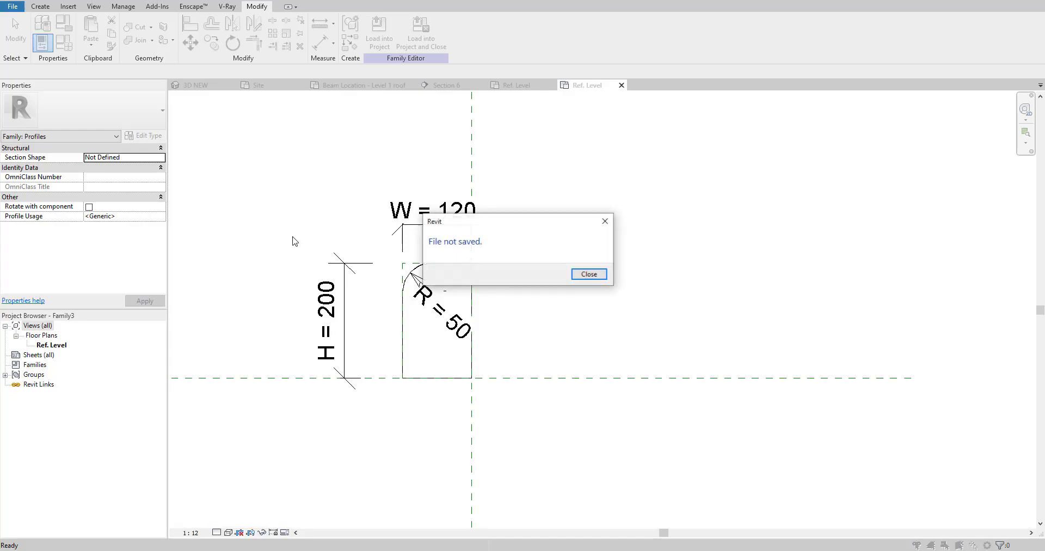
{"action": "left_click", "coordinate": [594, 275]}
Save the profile family on the Desktop as Road Side Curbs NEW.rfa
{"action": "key", "text": "ctrl+s"}
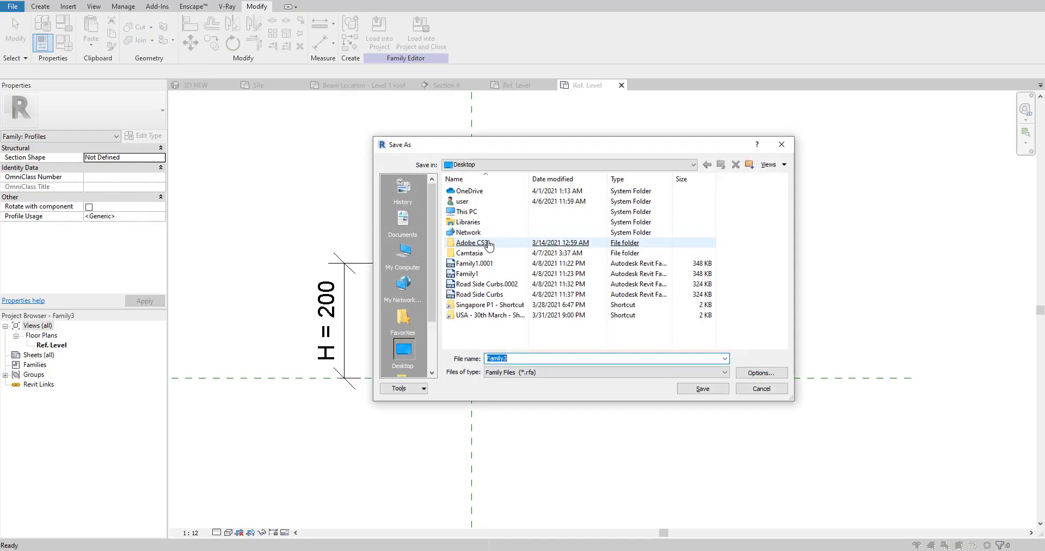
{"action": "left_click", "coordinate": [506, 297]}
{"action": "left_click", "coordinate": [553, 357]}
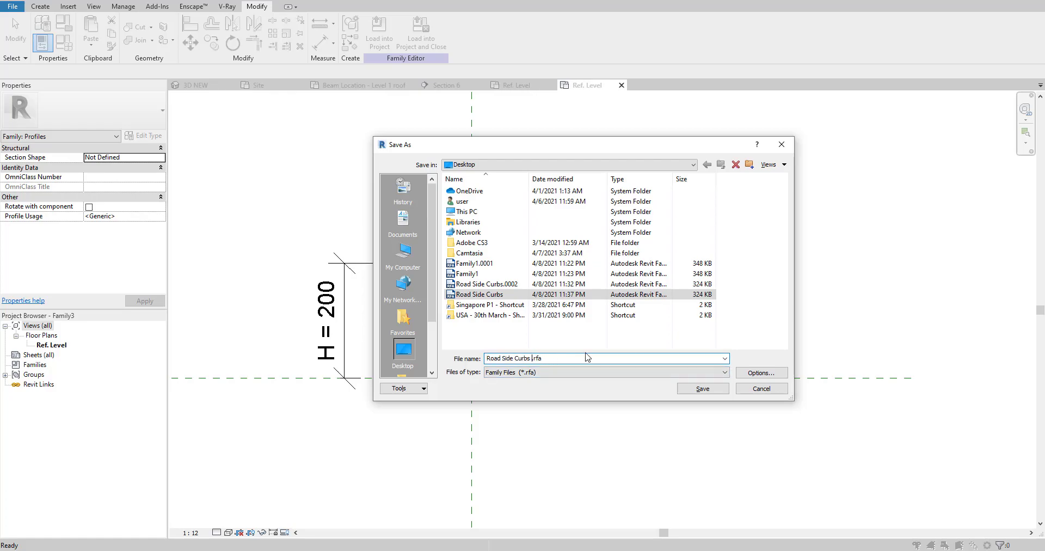
{"action": "left_click", "coordinate": [751, 372]}
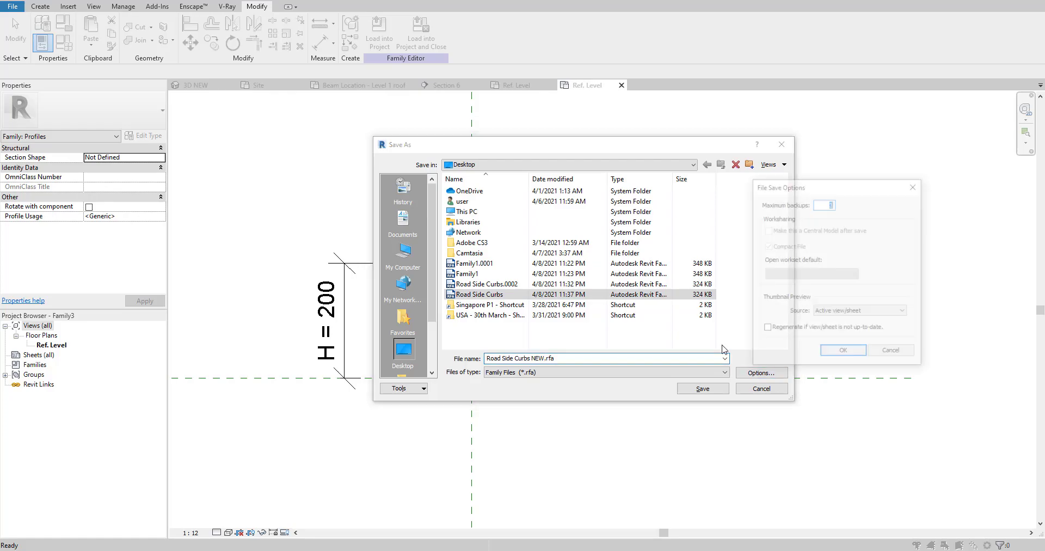
{"action": "left_click", "coordinate": [844, 352]}
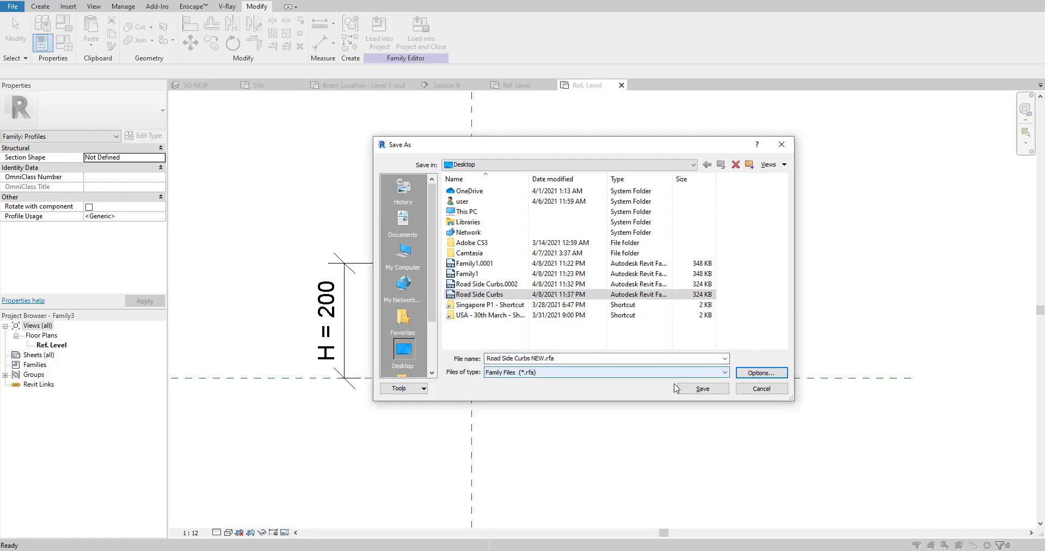
{"action": "left_click", "coordinate": [707, 394]}
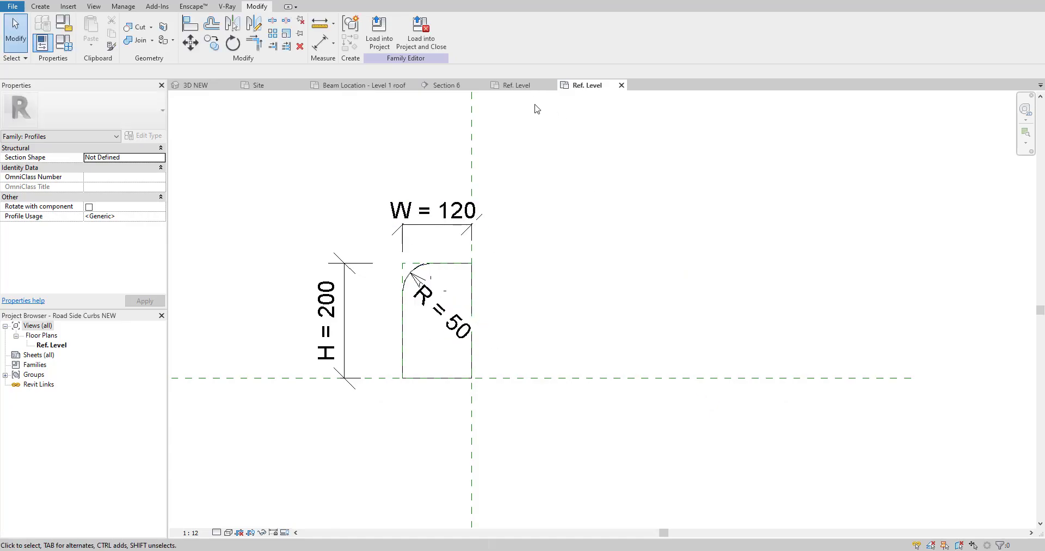
{"action": "scroll", "coordinate": [396, 125], "scroll_direction": "down", "scroll_amount": 2}
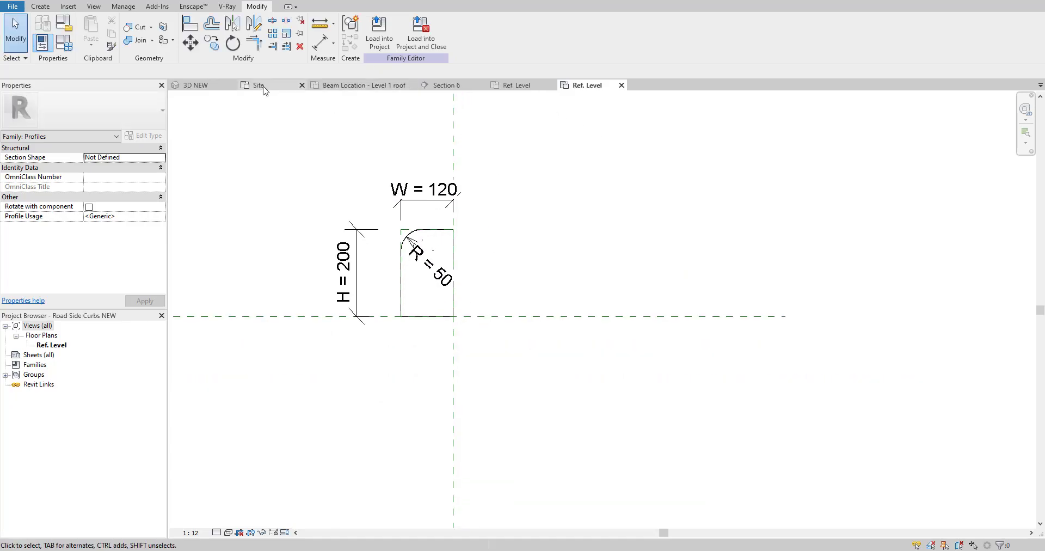
In the project's 3D NEW view, create an in-place model of category Walls named Road Curbs
{"action": "left_click", "coordinate": [194, 89]}
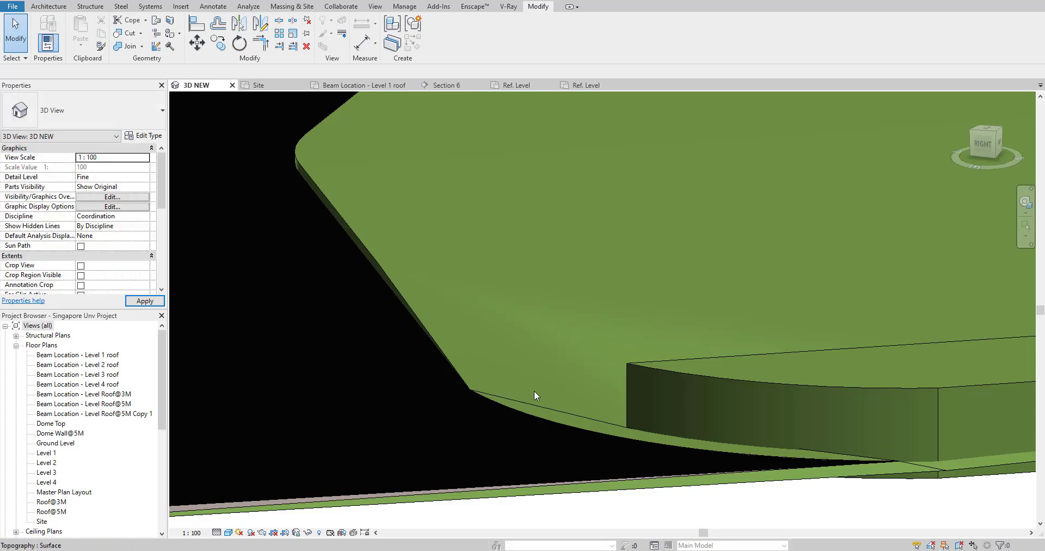
{"action": "scroll", "coordinate": [534, 390], "scroll_direction": "down", "scroll_amount": 3}
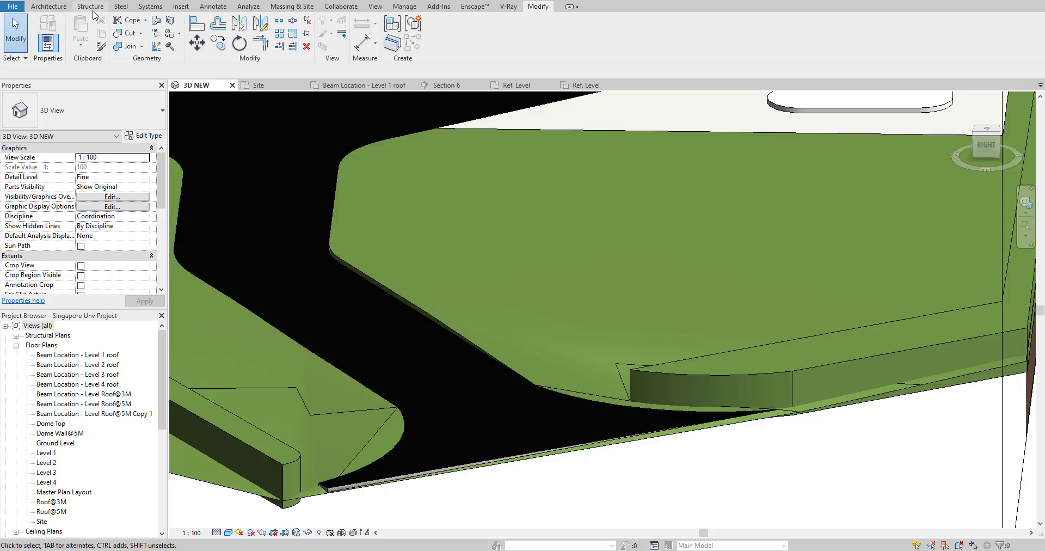
{"action": "left_click", "coordinate": [49, 6]}
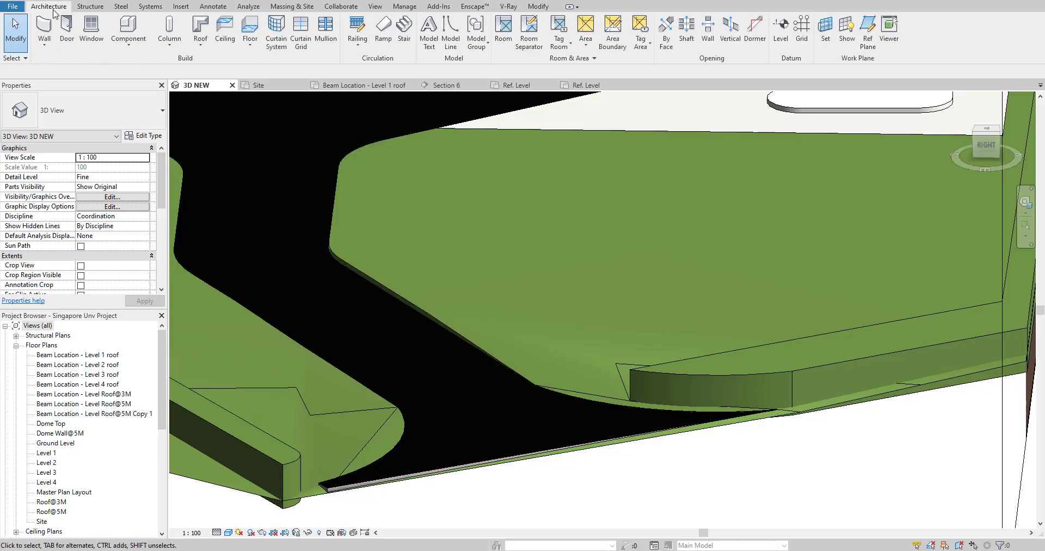
{"action": "left_click", "coordinate": [131, 47]}
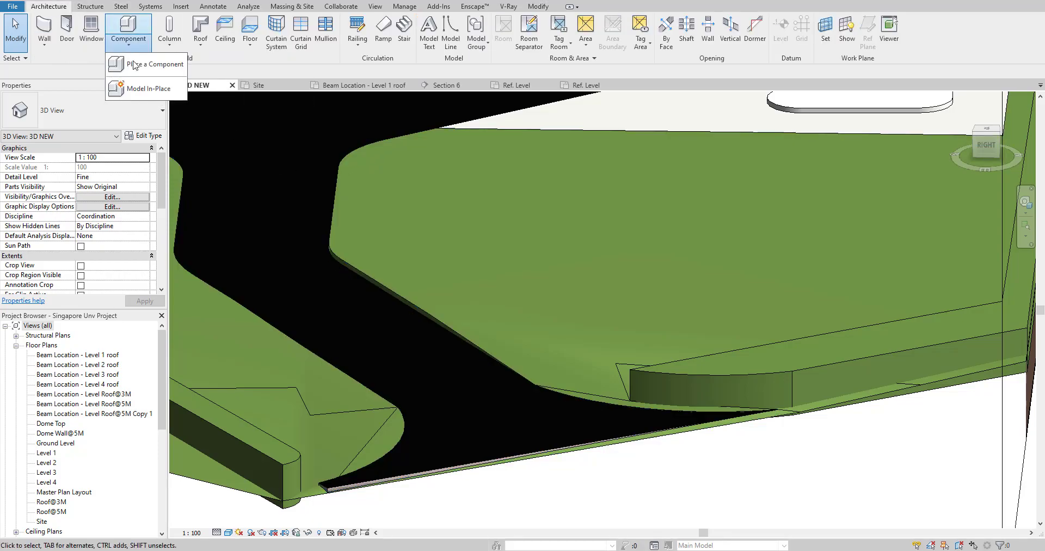
{"action": "left_click", "coordinate": [158, 89]}
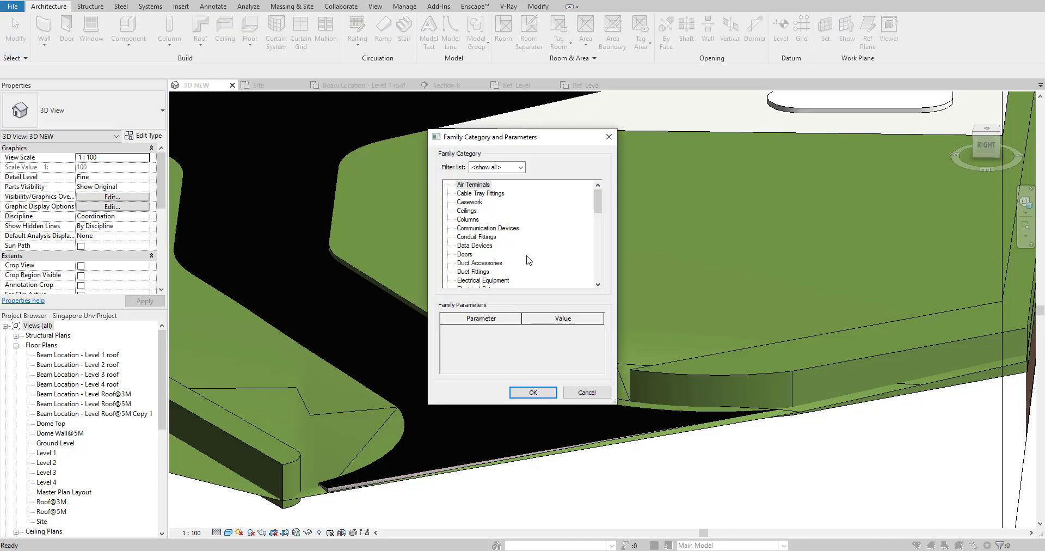
{"action": "key", "text": "w"}
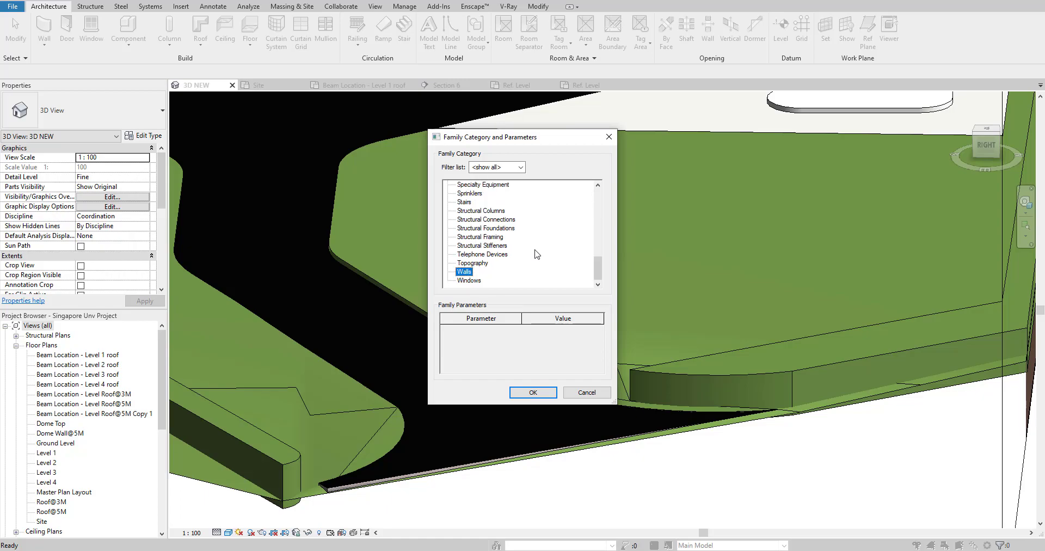
{"action": "left_click", "coordinate": [533, 393]}
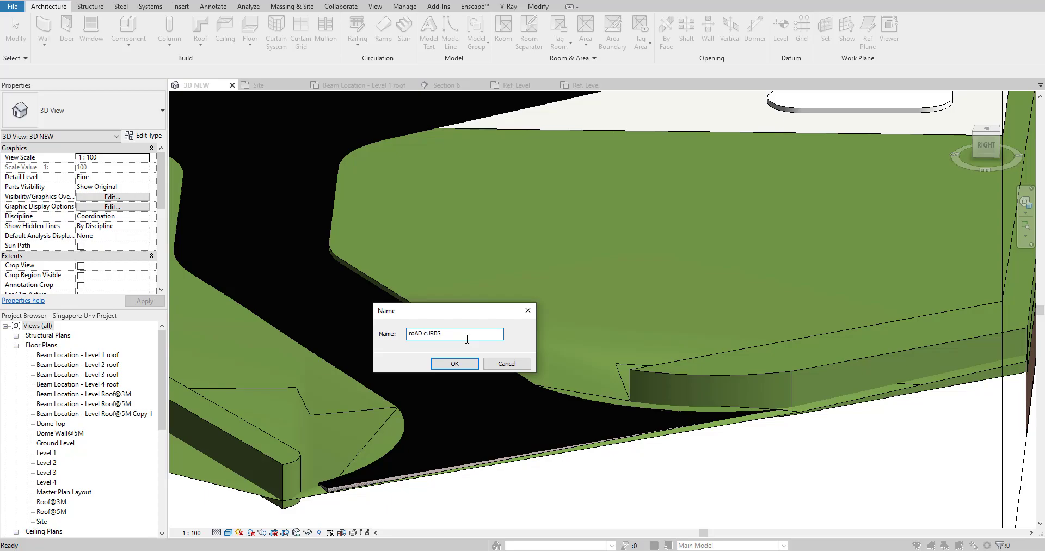
{"action": "key", "text": "ctrl+a"}
{"action": "type", "text": "R"}
{"action": "left_click", "coordinate": [457, 364]}
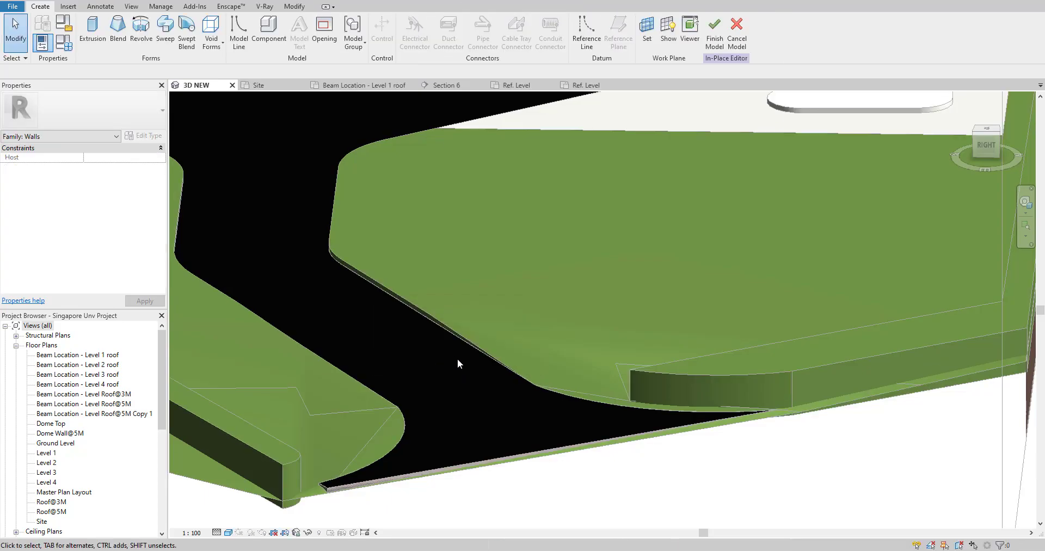
Start a sweep with a picked path and pick the curved road edge in front of the curved boundary wall as its first segment
{"action": "left_click", "coordinate": [166, 32]}
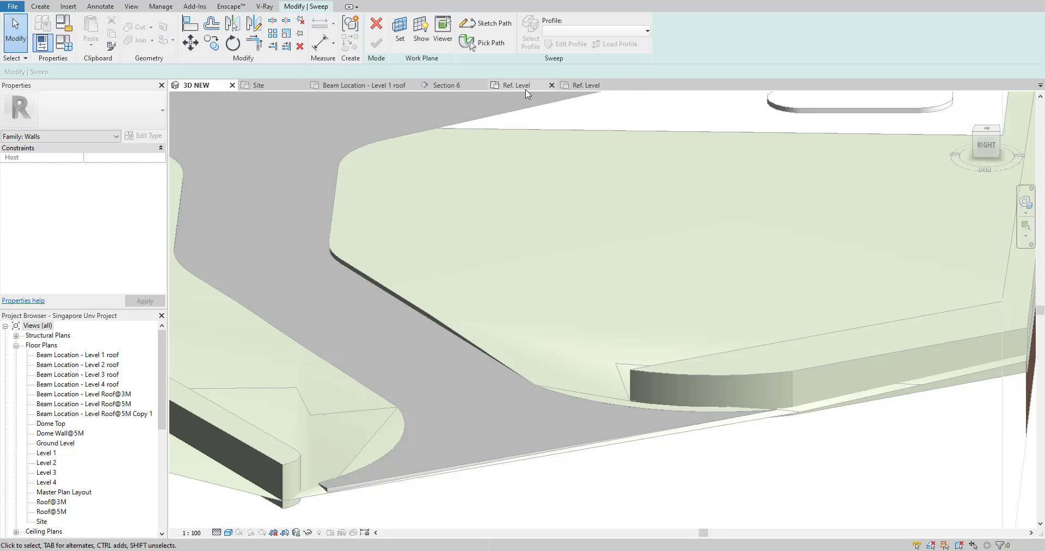
{"action": "left_click", "coordinate": [474, 42]}
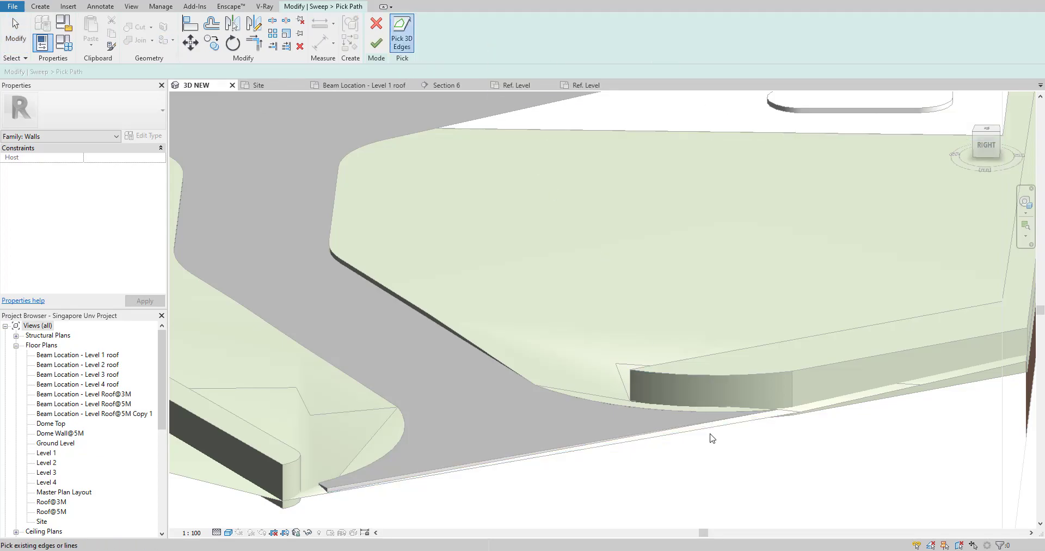
{"action": "scroll", "coordinate": [704, 416], "scroll_direction": "up", "scroll_amount": 3}
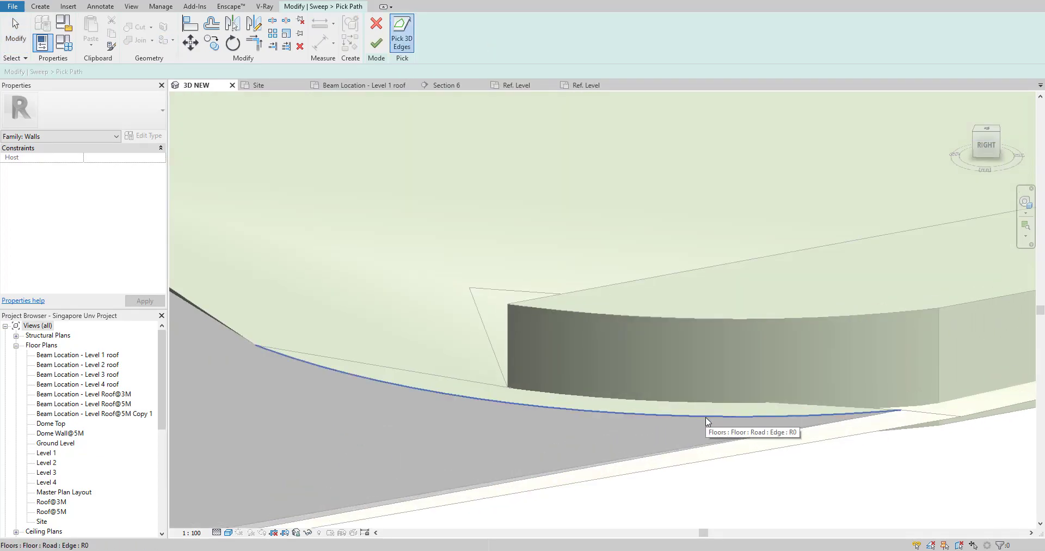
{"action": "scroll", "coordinate": [705, 417], "scroll_direction": "up", "scroll_amount": 3}
{"action": "scroll", "coordinate": [791, 417], "scroll_direction": "up", "scroll_amount": 2}
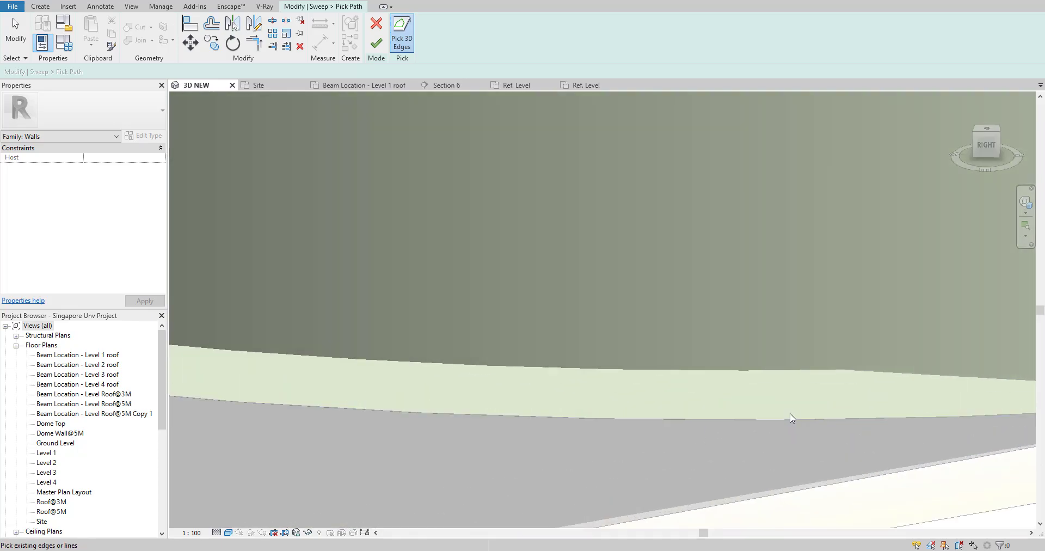
{"action": "left_click", "coordinate": [785, 419]}
Extend the sweep path along the adjoining straight and curved road edges up to the building forecourt
{"action": "scroll", "coordinate": [652, 440], "scroll_direction": "down", "scroll_amount": 3}
{"action": "scroll", "coordinate": [601, 433], "scroll_direction": "up", "scroll_amount": 2}
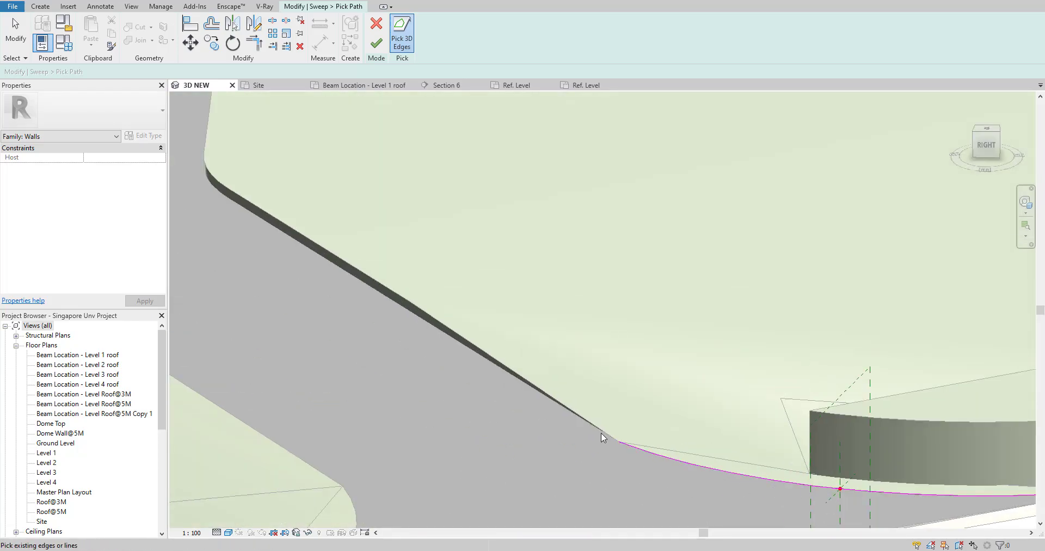
{"action": "scroll", "coordinate": [602, 435], "scroll_direction": "up", "scroll_amount": 2}
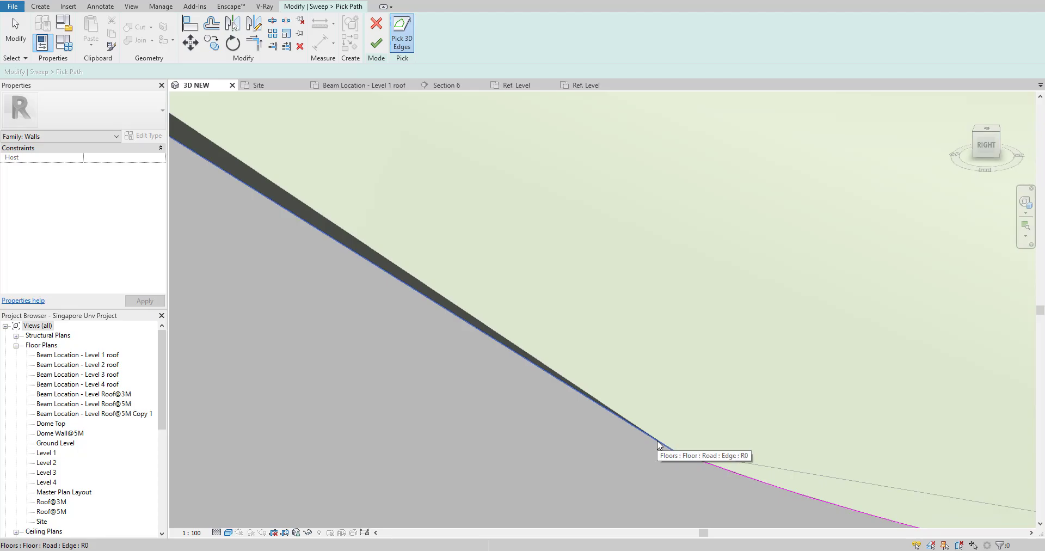
{"action": "scroll", "coordinate": [648, 442], "scroll_direction": "down", "scroll_amount": 2}
{"action": "middle_click_drag", "start_coordinate": [480, 376], "coordinate": [640, 380], "text": "shift"}
{"action": "left_click", "coordinate": [584, 388]}
{"action": "scroll", "coordinate": [472, 424], "scroll_direction": "down", "scroll_amount": 3}
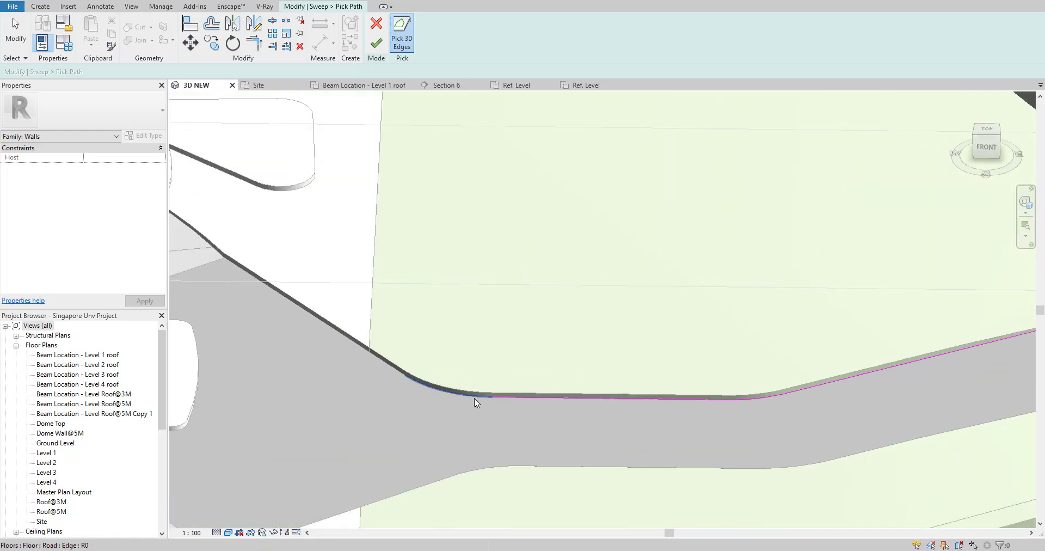
{"action": "left_click", "coordinate": [472, 396]}
{"action": "left_click", "coordinate": [396, 373]}
Check the profile plane's location on the curved road edge and finish the sweep path
{"action": "scroll", "coordinate": [527, 397], "scroll_direction": "down", "scroll_amount": 3}
{"action": "middle_click_drag", "start_coordinate": [838, 373], "coordinate": [765, 423], "text": "shift"}
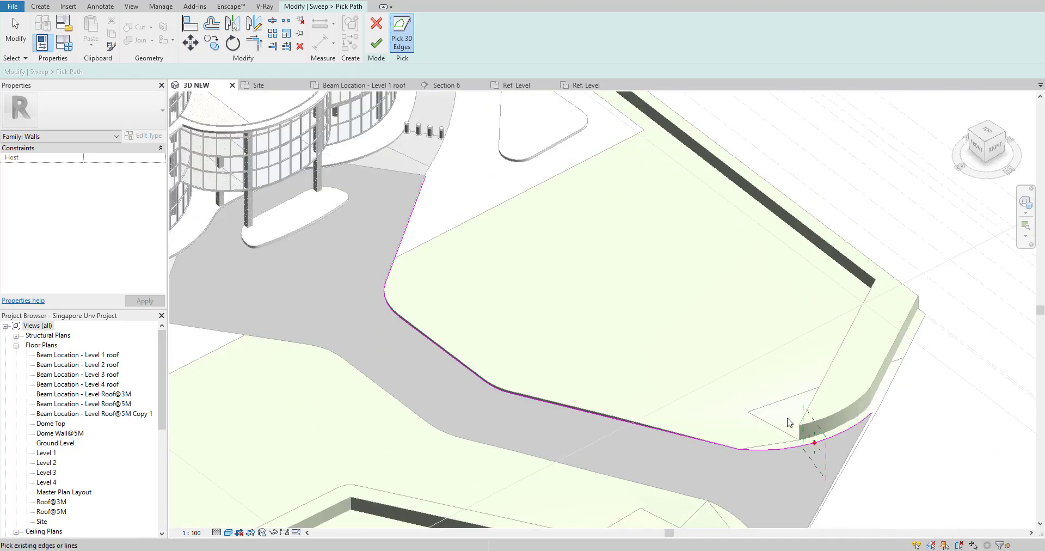
{"action": "scroll", "coordinate": [763, 423], "scroll_direction": "up", "scroll_amount": 4}
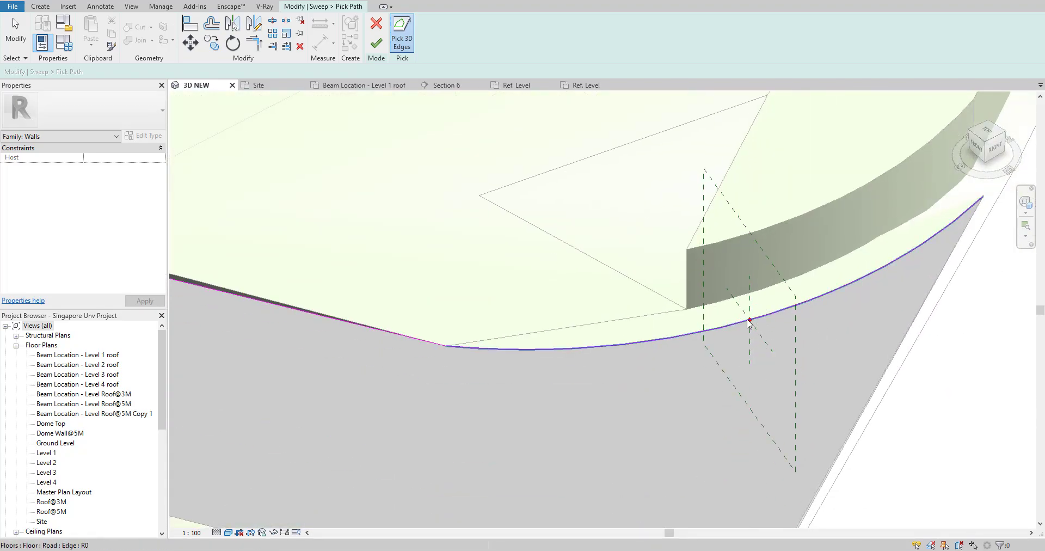
{"action": "scroll", "coordinate": [750, 323], "scroll_direction": "up", "scroll_amount": 3}
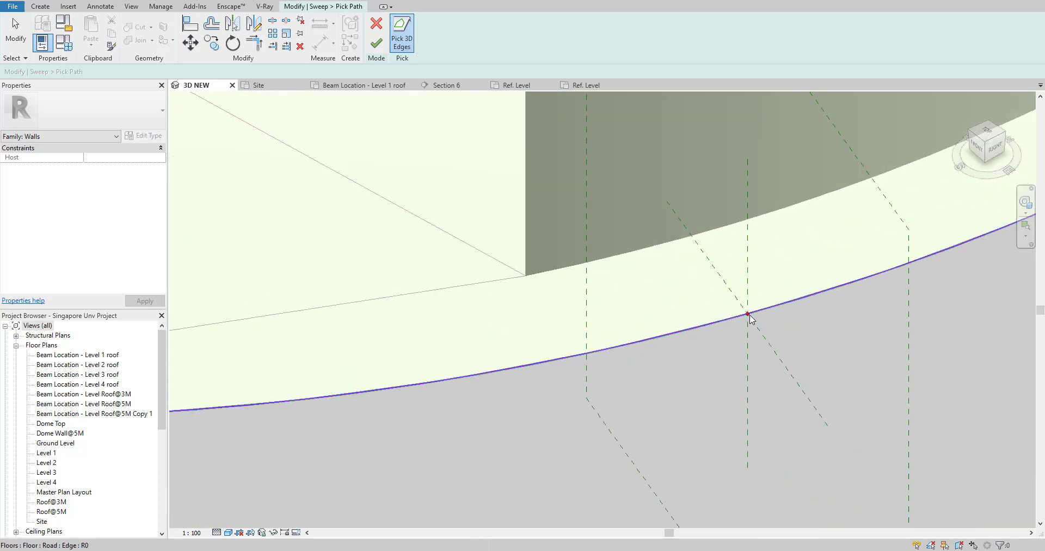
{"action": "left_click", "coordinate": [749, 319]}
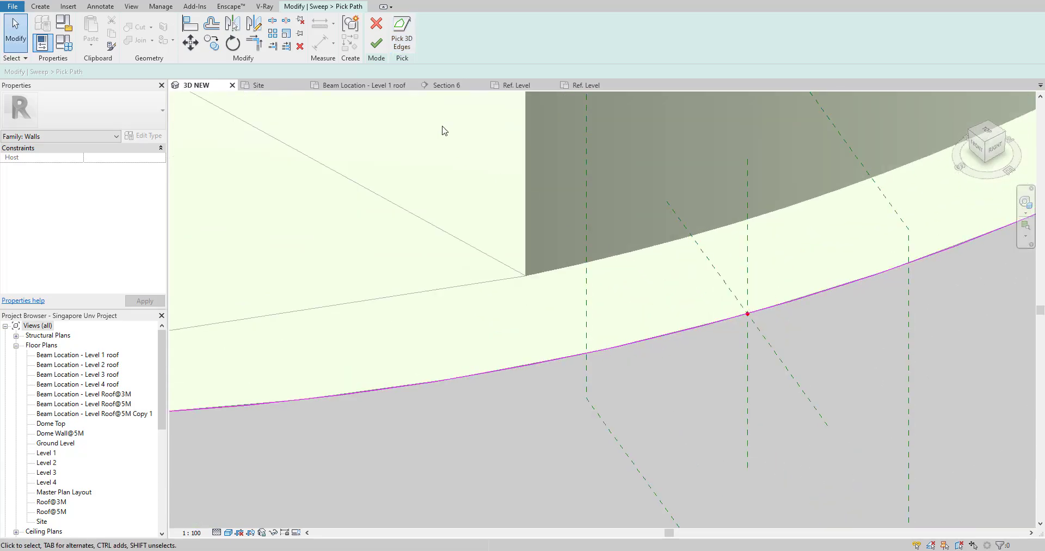
{"action": "left_click", "coordinate": [376, 50]}
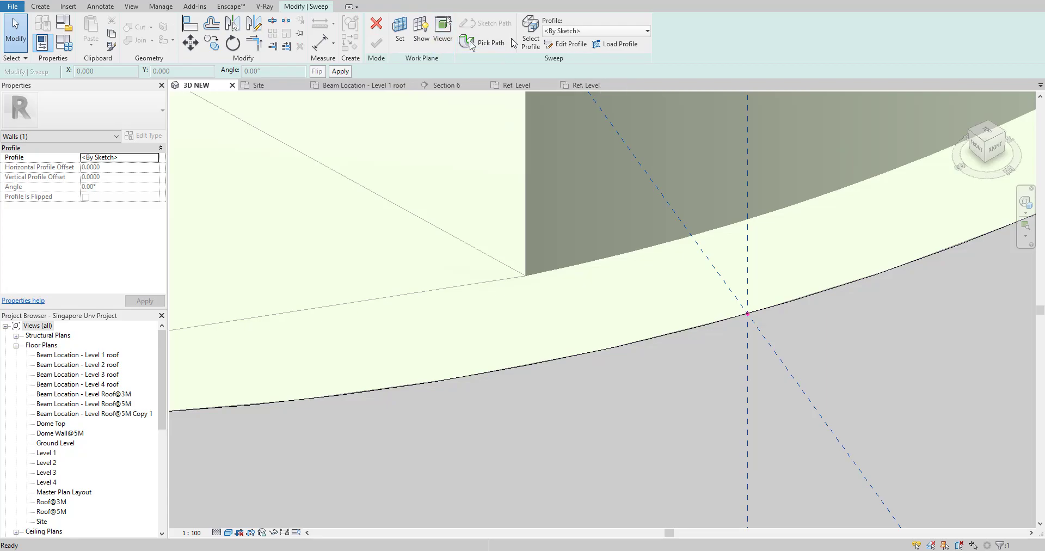
Load the Road Side Curbs NEW profile family from the Desktop into the sweep
{"action": "left_click", "coordinate": [617, 32]}
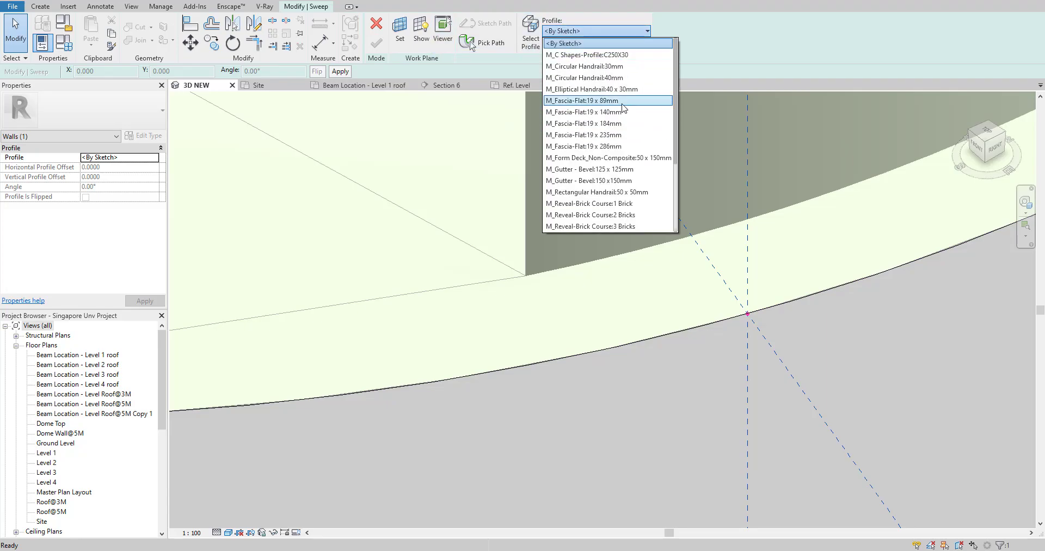
{"action": "left_click", "coordinate": [652, 30]}
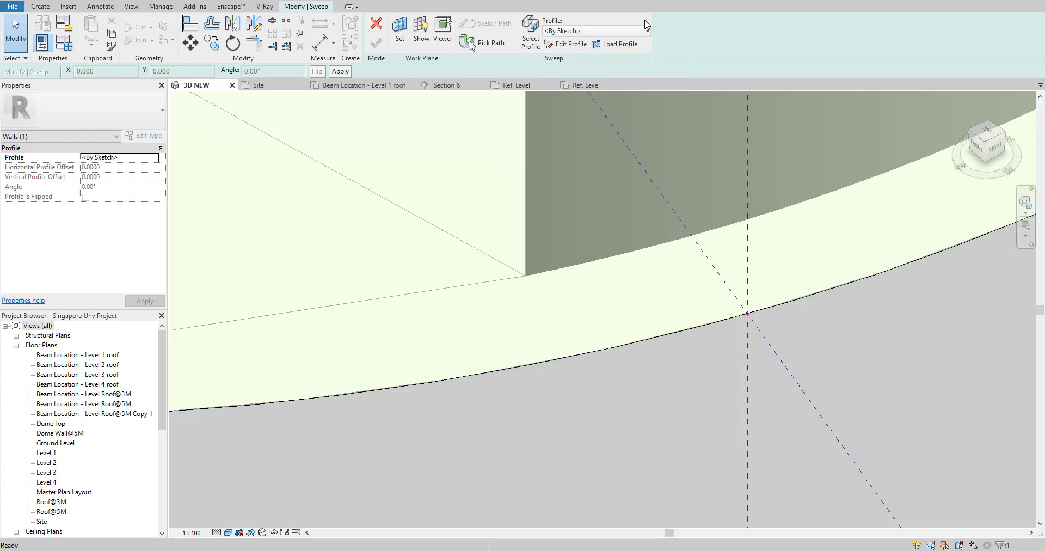
{"action": "left_click", "coordinate": [624, 48]}
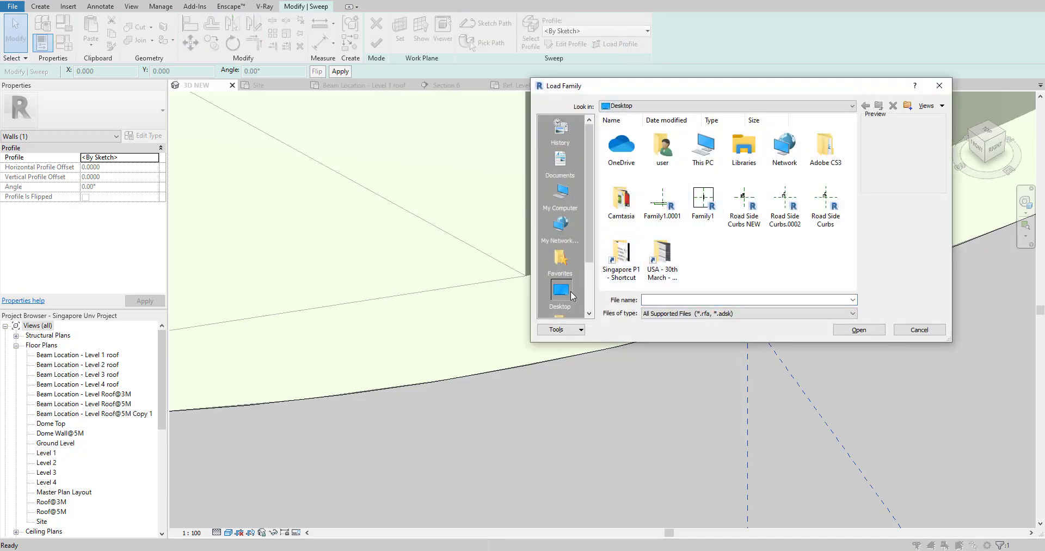
{"action": "left_click", "coordinate": [749, 228]}
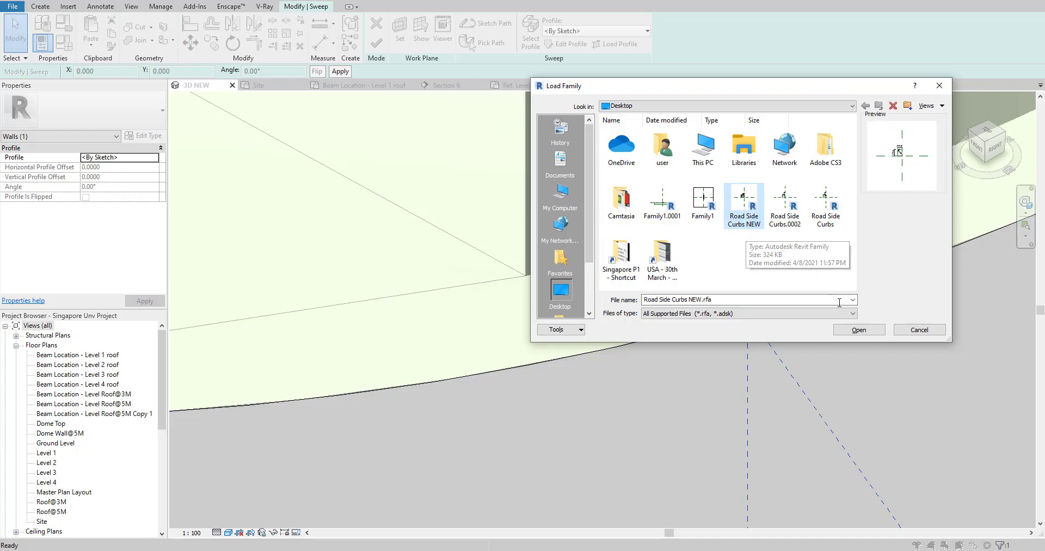
{"action": "left_click", "coordinate": [855, 329]}
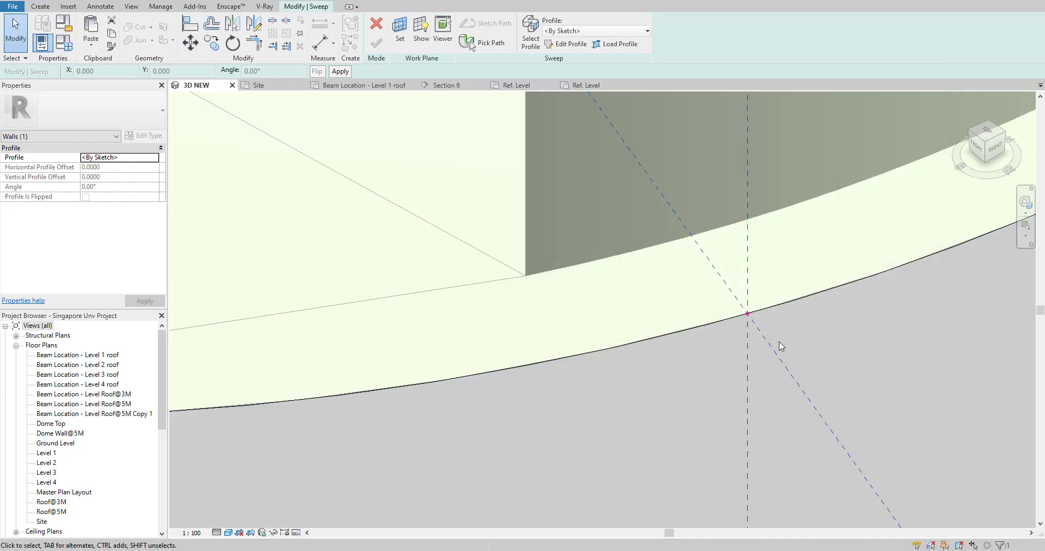
Assign the Road Side Curbs NEW profile to the sweep
{"action": "left_click", "coordinate": [591, 31]}
{"action": "scroll", "coordinate": [626, 224], "scroll_direction": "down", "scroll_amount": 3}
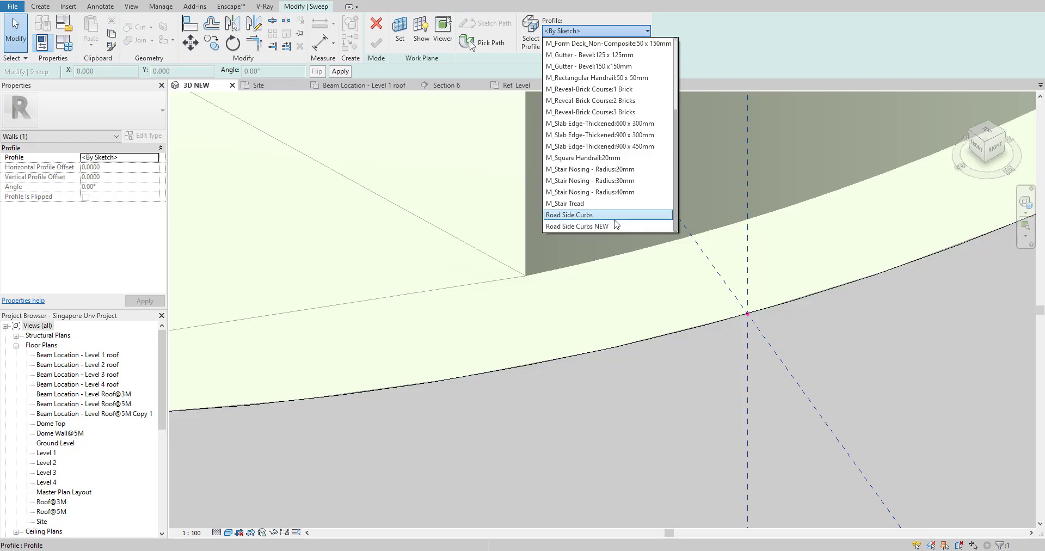
{"action": "left_click", "coordinate": [582, 227]}
Try rotating the curb profile by 90° on the path's profile plane
{"action": "middle_click_drag", "start_coordinate": [798, 371], "coordinate": [688, 313], "text": "shift"}
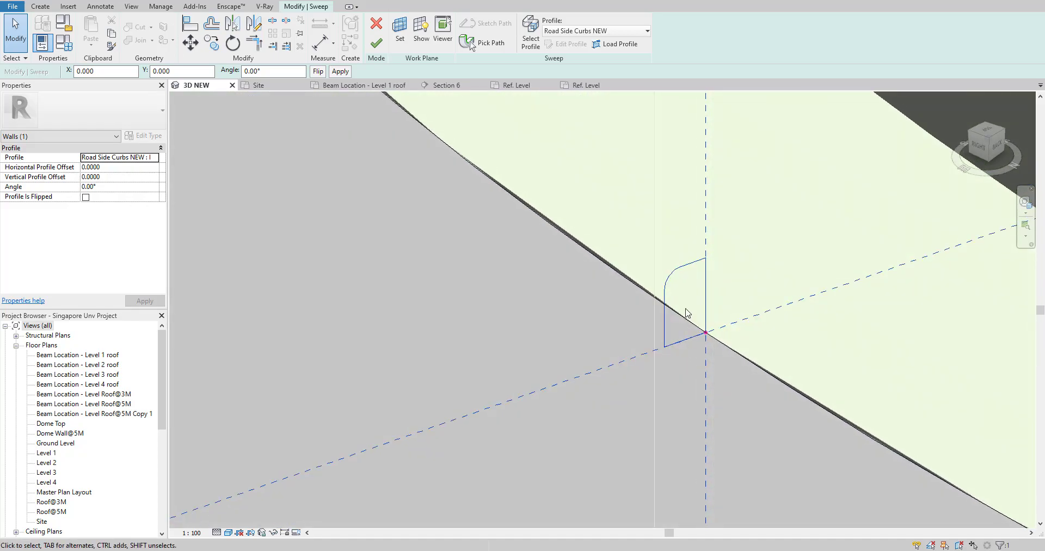
{"action": "left_click", "coordinate": [319, 72]}
{"action": "key", "text": "Return"}
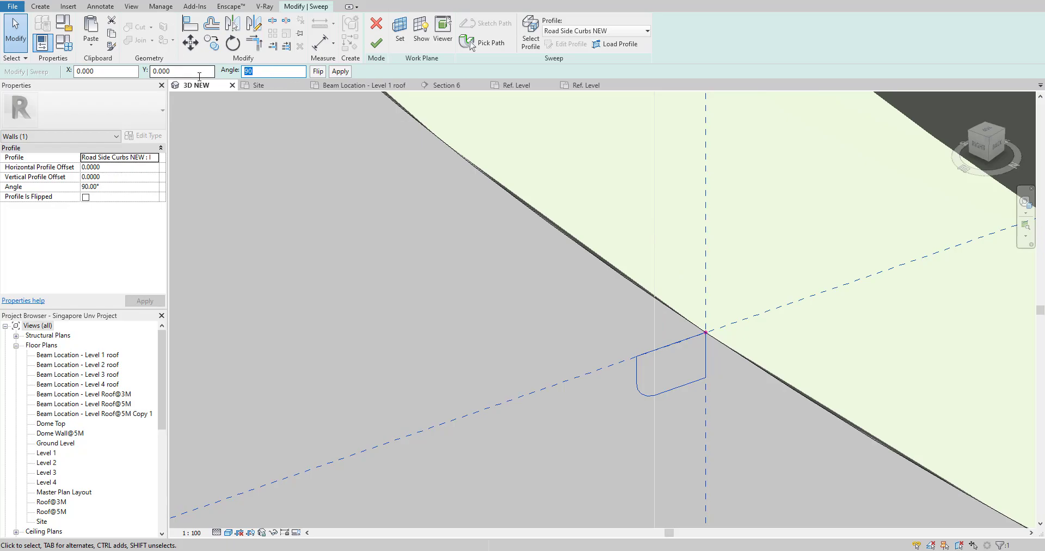
Finish the curb sweep with the profile angle at 0°
{"action": "middle_click_drag", "start_coordinate": [644, 334], "coordinate": [436, 122], "text": "shift"}
{"action": "scroll", "coordinate": [681, 347], "scroll_direction": "up", "scroll_amount": 3}
{"action": "left_click", "coordinate": [376, 43]}
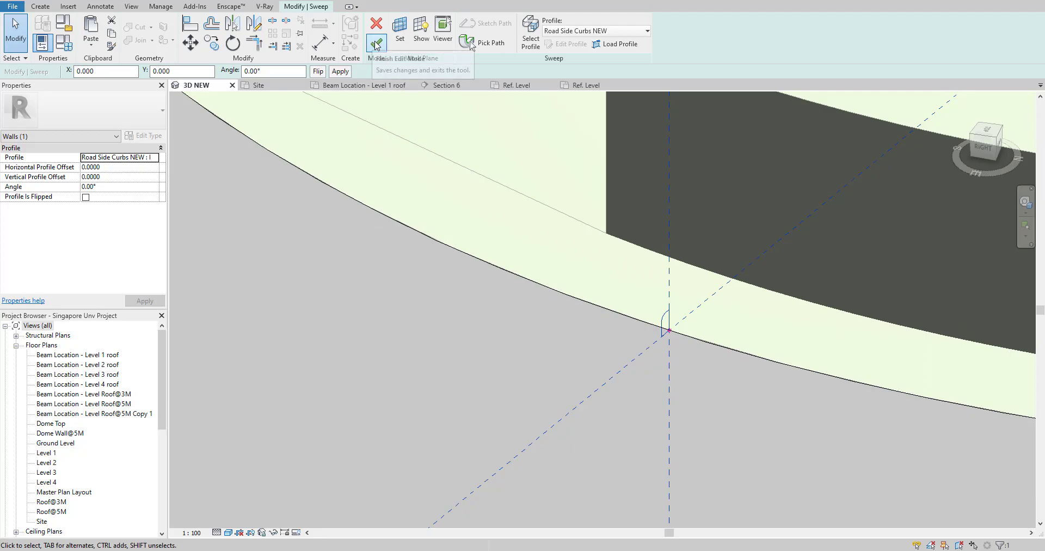
{"action": "scroll", "coordinate": [497, 233], "scroll_direction": "down", "scroll_amount": 3}
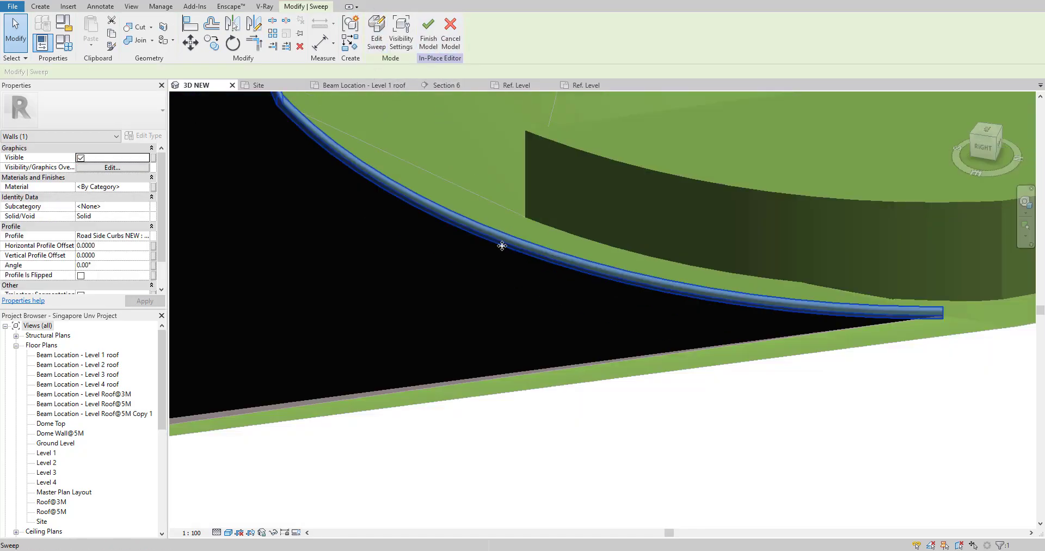
{"action": "left_click", "coordinate": [863, 367]}
Inspect the new curb along the road edge and select its sweep
{"action": "middle_click_drag", "start_coordinate": [898, 367], "coordinate": [762, 331], "text": "shift"}
{"action": "scroll", "coordinate": [441, 305], "scroll_direction": "down", "scroll_amount": 8}
{"action": "scroll", "coordinate": [795, 307], "scroll_direction": "up", "scroll_amount": 6}
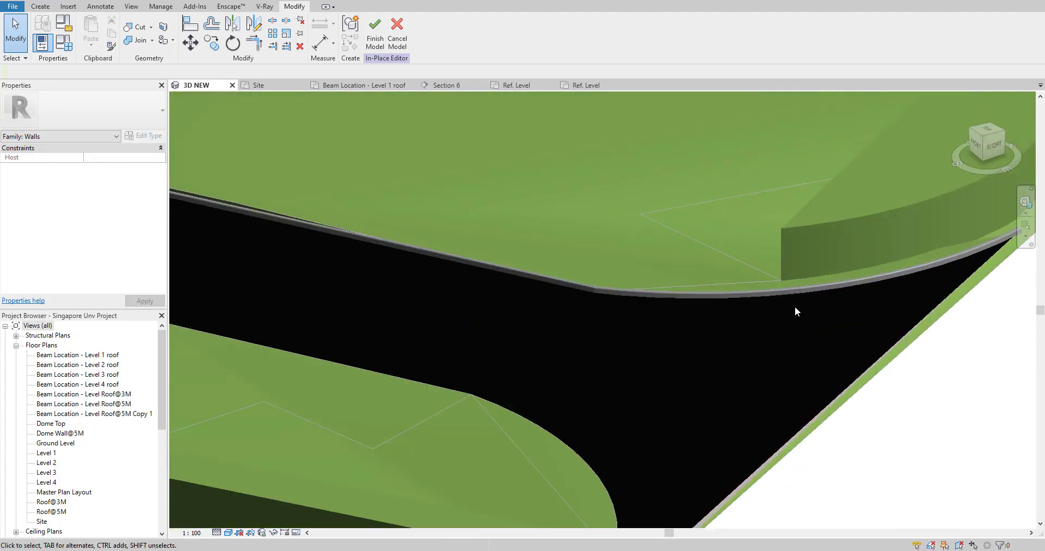
{"action": "left_click", "coordinate": [801, 293]}
{"action": "middle_click_drag", "start_coordinate": [801, 293], "coordinate": [821, 352], "text": "shift"}
{"action": "scroll", "coordinate": [788, 344], "scroll_direction": "up", "scroll_amount": 3}
{"action": "scroll", "coordinate": [795, 348], "scroll_direction": "down", "scroll_amount": 2}
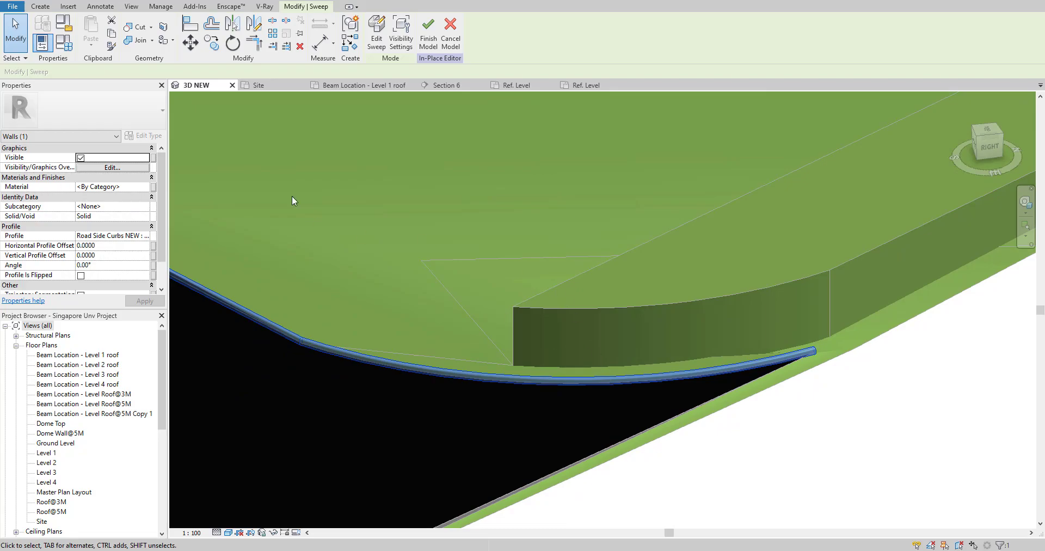
Browse the project materials for the sweep and turn on Use Render Appearance for Concrete Masonry Units
{"action": "left_click", "coordinate": [148, 186]}
{"action": "left_click", "coordinate": [148, 187]}
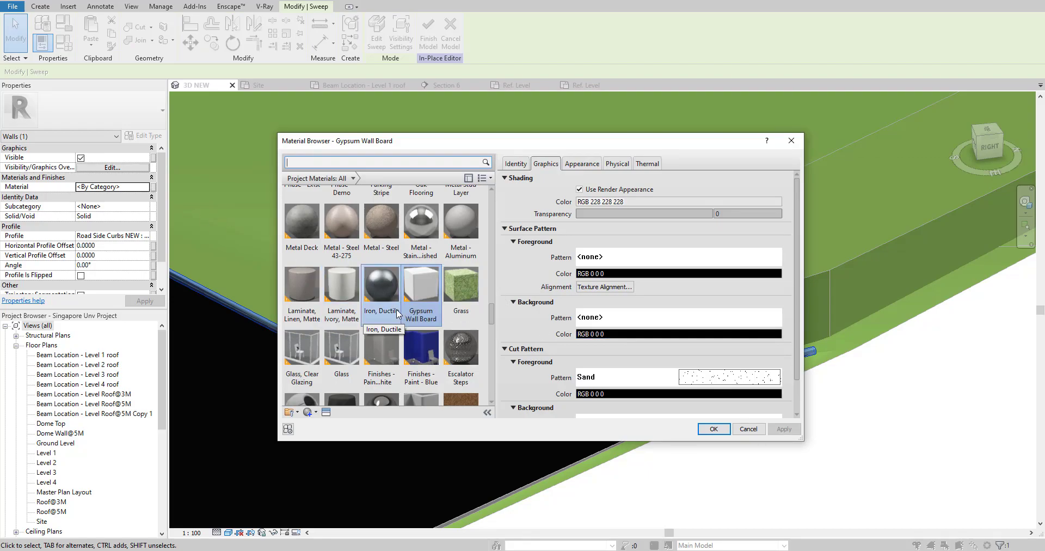
{"action": "left_click", "coordinate": [348, 305]}
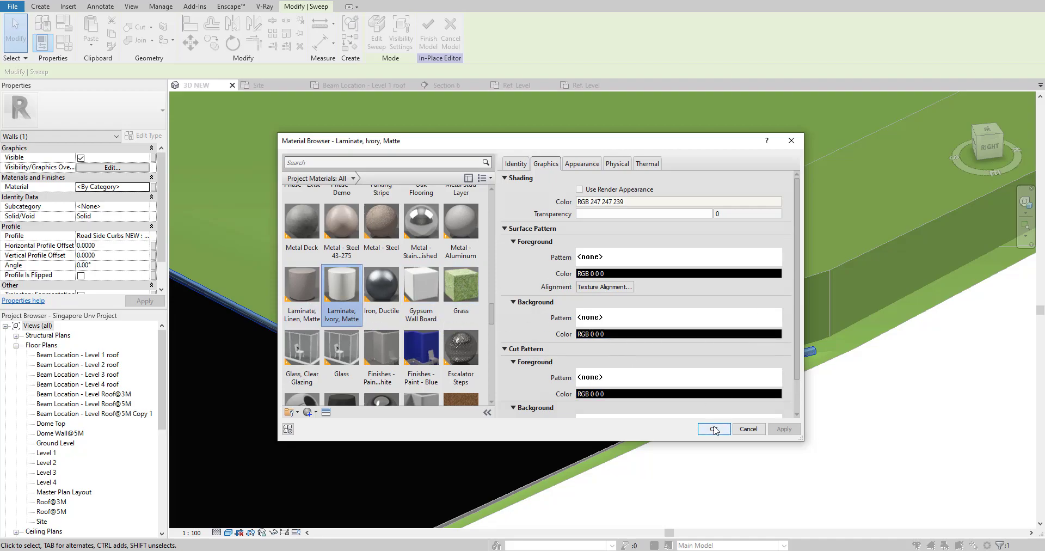
{"action": "scroll", "coordinate": [415, 307], "scroll_direction": "down", "scroll_amount": 3}
{"action": "scroll", "coordinate": [415, 306], "scroll_direction": "down", "scroll_amount": 5}
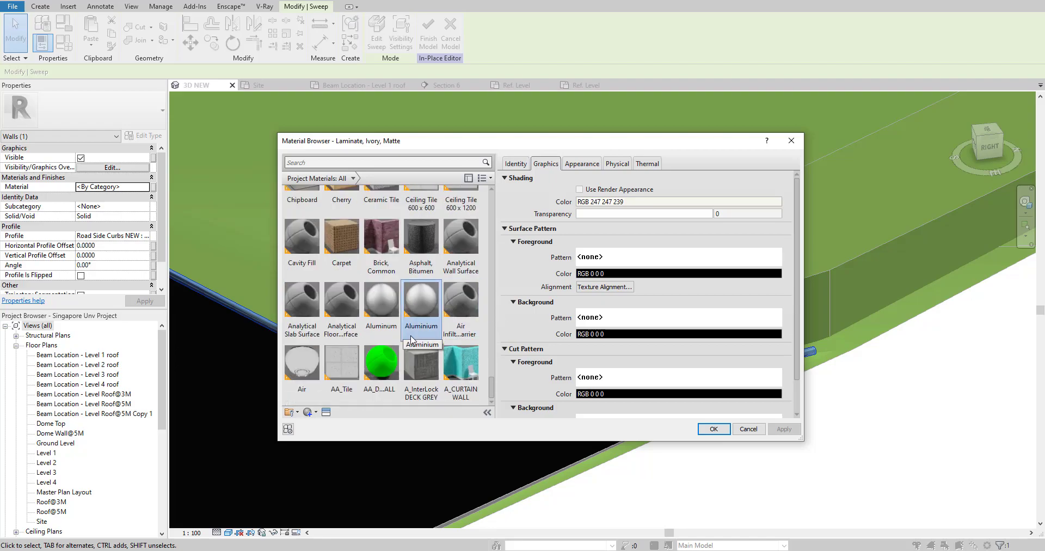
{"action": "scroll", "coordinate": [433, 265], "scroll_direction": "up", "scroll_amount": 3}
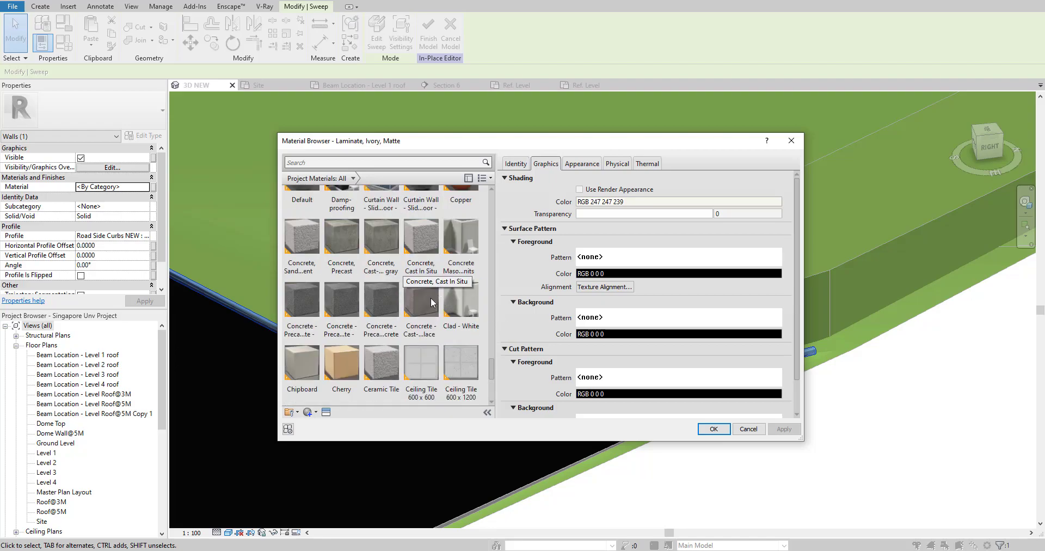
{"action": "left_click", "coordinate": [464, 265]}
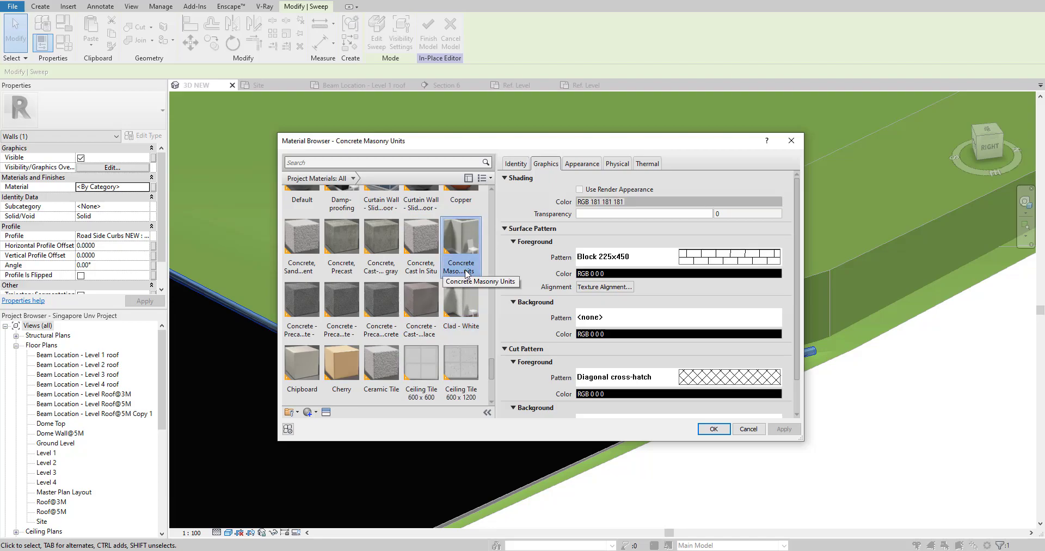
{"action": "left_click", "coordinate": [579, 190]}
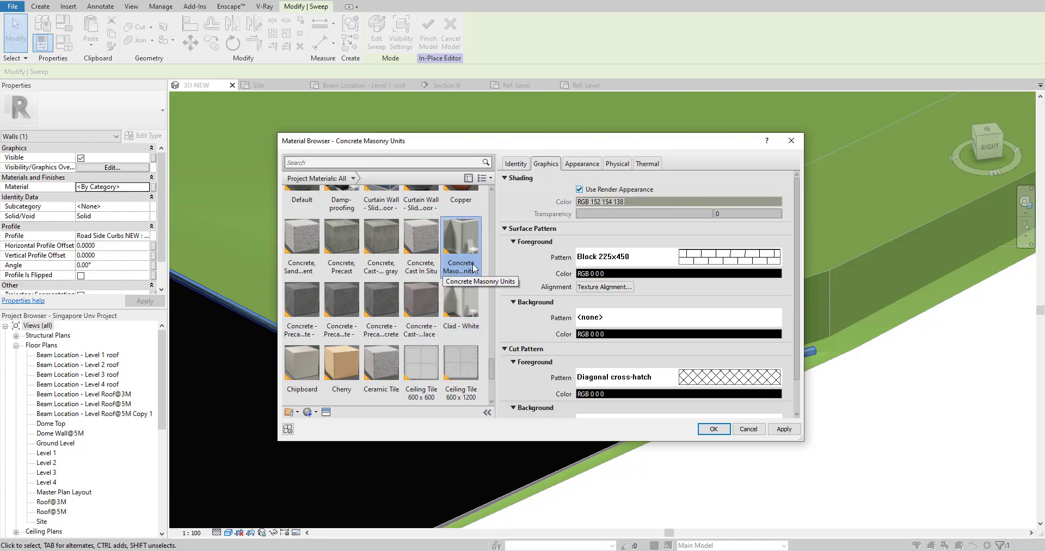
{"action": "scroll", "coordinate": [453, 287], "scroll_direction": "up", "scroll_amount": 5}
{"action": "scroll", "coordinate": [427, 316], "scroll_direction": "down", "scroll_amount": 4}
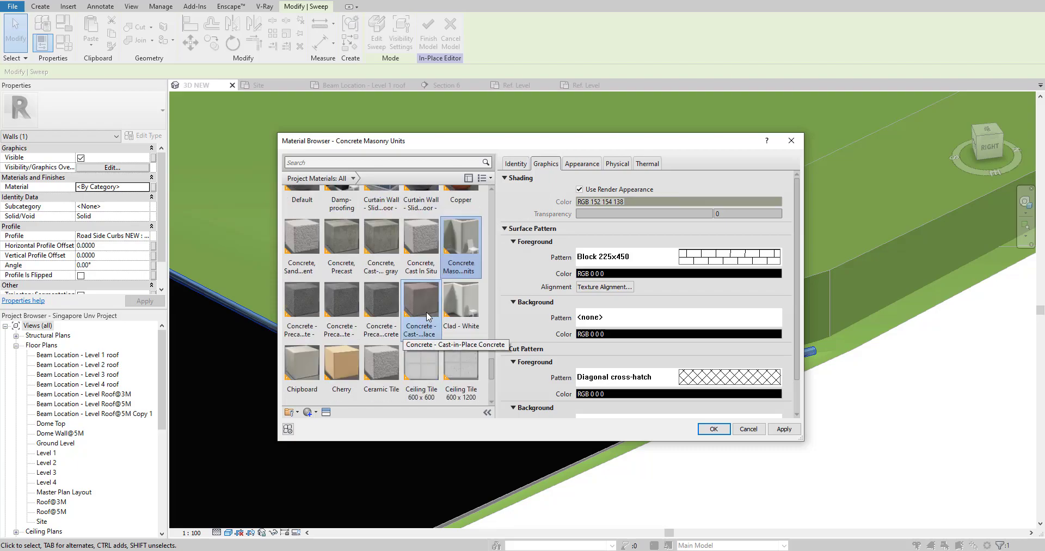
Turn on Use Render Appearance for Concrete - Precast Concrete - Normal Weight 5 ksi and assign that material to the curb sweep
{"action": "left_click", "coordinate": [302, 302]}
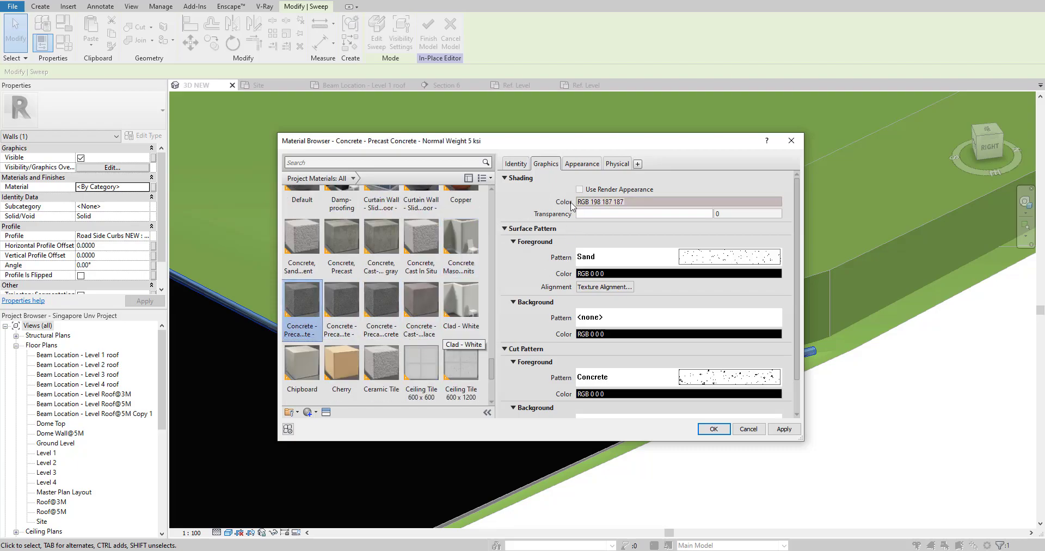
{"action": "left_click", "coordinate": [590, 190]}
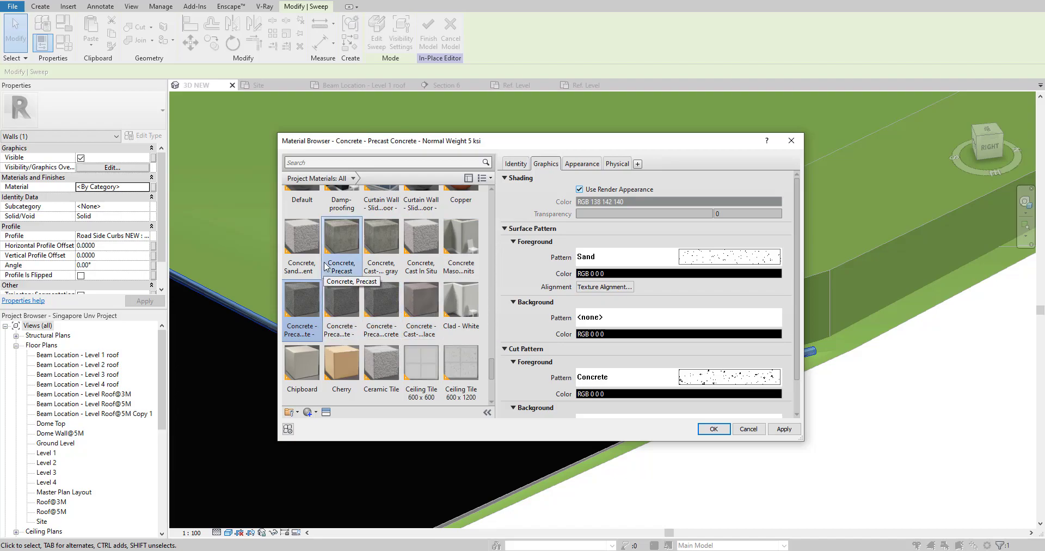
{"action": "left_click", "coordinate": [308, 250]}
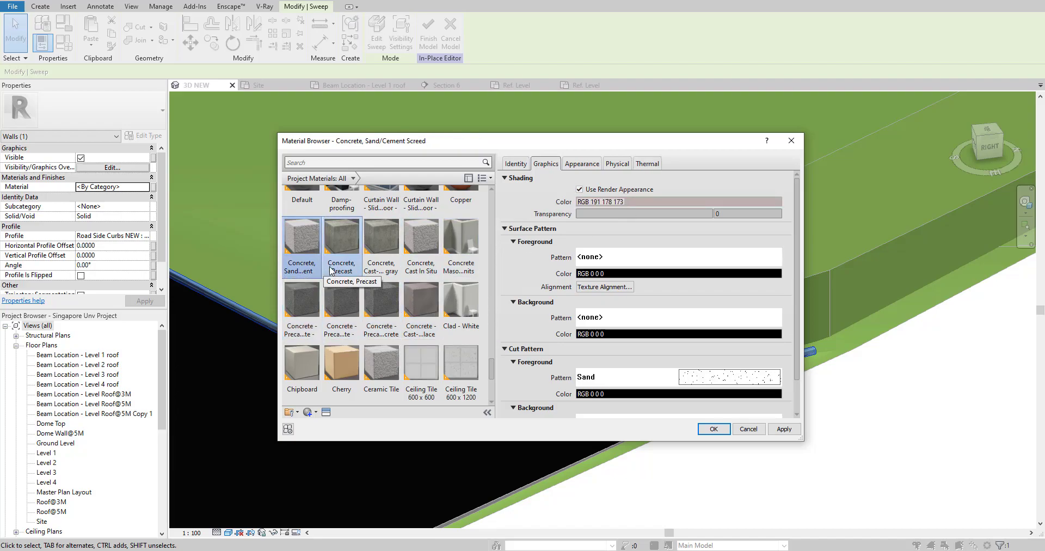
{"action": "left_click", "coordinate": [301, 302]}
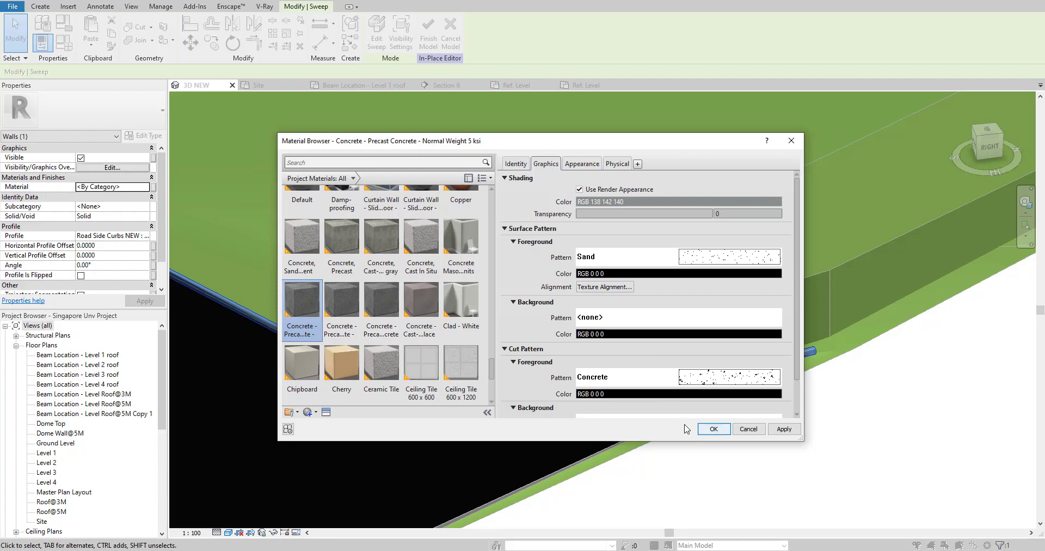
{"action": "left_click", "coordinate": [713, 429]}
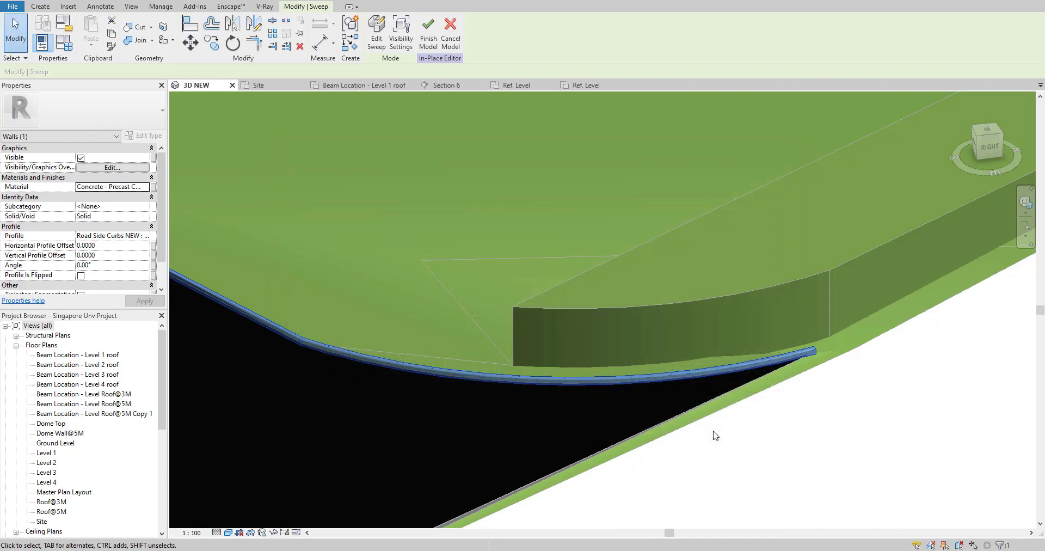
Check the curb's appearance in front of the curved boundary wall and finish the in-place model
{"action": "left_click", "coordinate": [714, 431]}
{"action": "scroll", "coordinate": [697, 374], "scroll_direction": "up", "scroll_amount": 3}
{"action": "scroll", "coordinate": [697, 375], "scroll_direction": "up", "scroll_amount": 2}
{"action": "middle_click_drag", "start_coordinate": [697, 372], "coordinate": [418, 398], "text": "shift"}
{"action": "scroll", "coordinate": [589, 417], "scroll_direction": "down", "scroll_amount": 5}
{"action": "scroll", "coordinate": [540, 416], "scroll_direction": "up", "scroll_amount": 2}
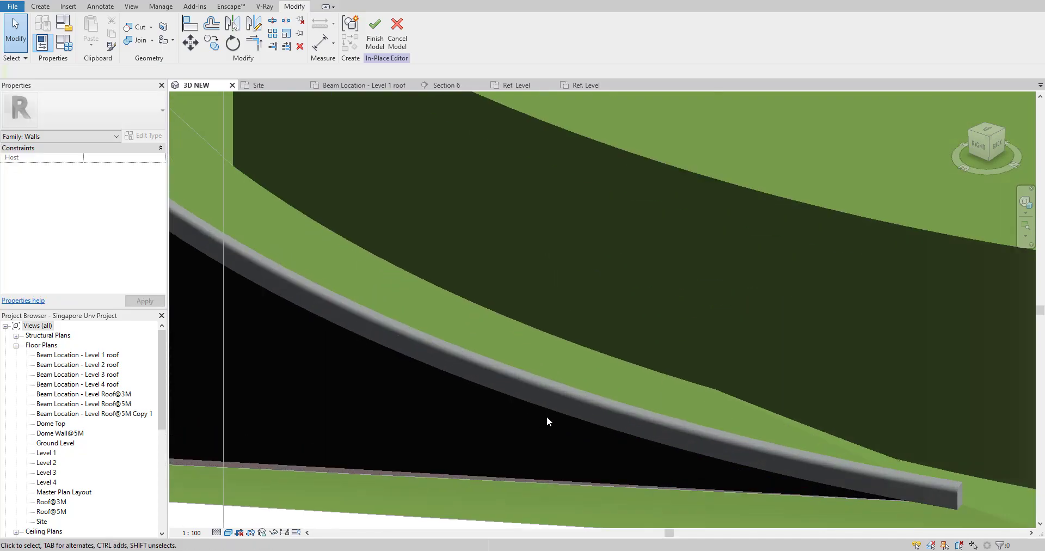
{"action": "scroll", "coordinate": [824, 463], "scroll_direction": "down", "scroll_amount": 1}
{"action": "scroll", "coordinate": [542, 373], "scroll_direction": "down", "scroll_amount": 2}
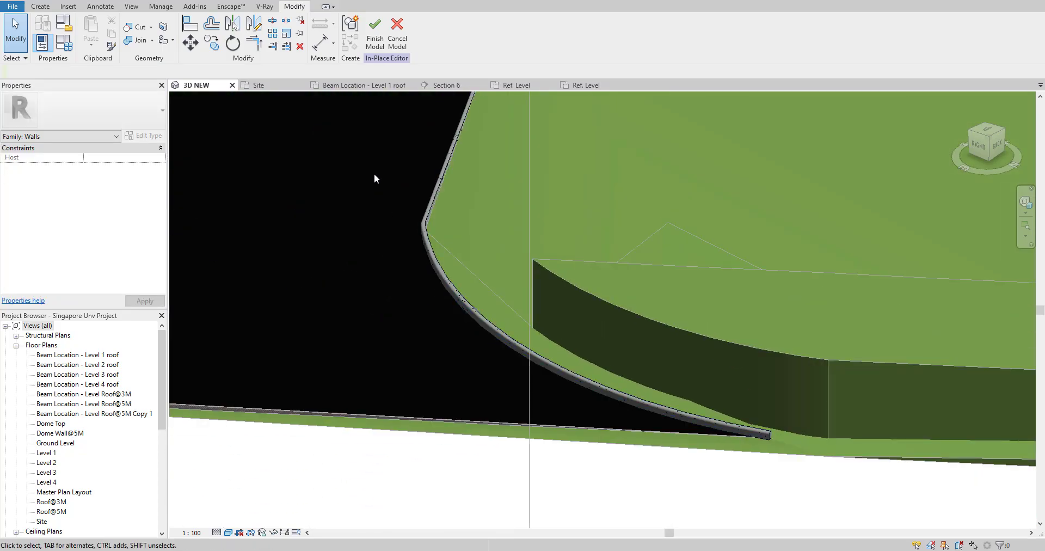
{"action": "left_click", "coordinate": [375, 32]}
Examine the finished curb and the uncurbed road edge on the opposite side of the entrance road
{"action": "scroll", "coordinate": [426, 303], "scroll_direction": "up", "scroll_amount": 2}
{"action": "middle_click_drag", "start_coordinate": [501, 322], "coordinate": [553, 289], "text": "shift"}
{"action": "scroll", "coordinate": [559, 406], "scroll_direction": "up", "scroll_amount": 2}
{"action": "scroll", "coordinate": [555, 410], "scroll_direction": "up", "scroll_amount": 1}
{"action": "scroll", "coordinate": [547, 418], "scroll_direction": "down", "scroll_amount": 1}
{"action": "middle_click_drag", "start_coordinate": [541, 422], "coordinate": [768, 387], "text": "shift"}
{"action": "scroll", "coordinate": [926, 411], "scroll_direction": "down", "scroll_amount": 3}
{"action": "scroll", "coordinate": [882, 422], "scroll_direction": "up", "scroll_amount": 4}
{"action": "scroll", "coordinate": [571, 378], "scroll_direction": "down", "scroll_amount": 3}
{"action": "middle_click_drag", "start_coordinate": [501, 401], "coordinate": [355, 423], "text": "shift"}
{"action": "scroll", "coordinate": [758, 392], "scroll_direction": "up", "scroll_amount": 3}
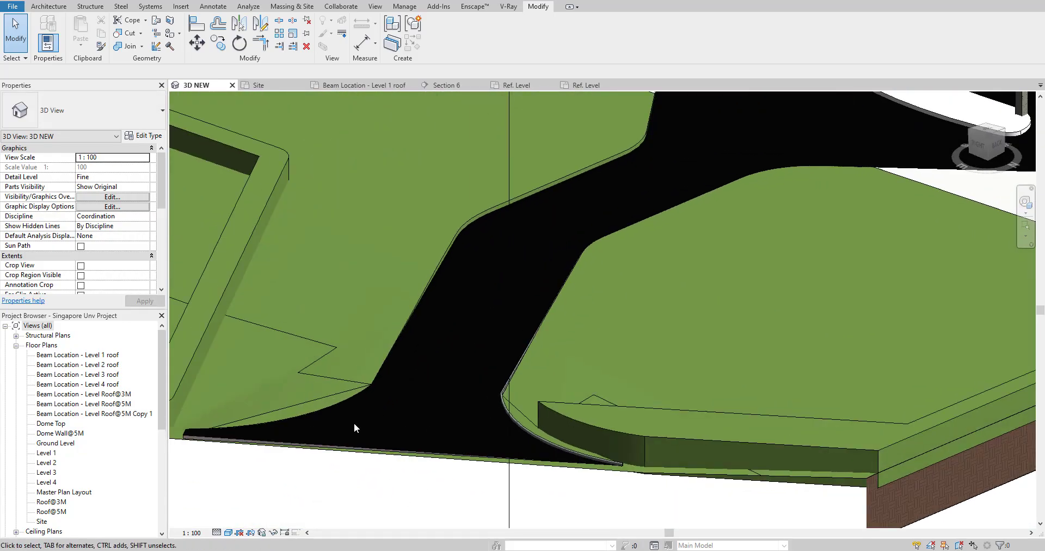
{"action": "scroll", "coordinate": [550, 419], "scroll_direction": "up", "scroll_amount": 4}
{"action": "scroll", "coordinate": [534, 403], "scroll_direction": "down", "scroll_amount": 2}
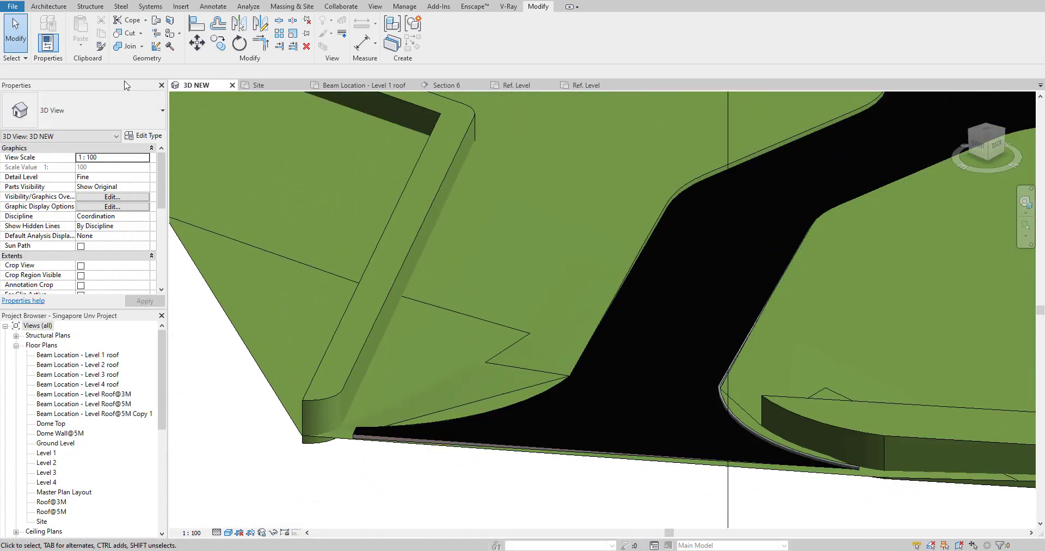
Create another in-place model of category Walls, keeping the suggested name Walls 2
{"action": "left_click", "coordinate": [59, 7]}
{"action": "left_click", "coordinate": [127, 48]}
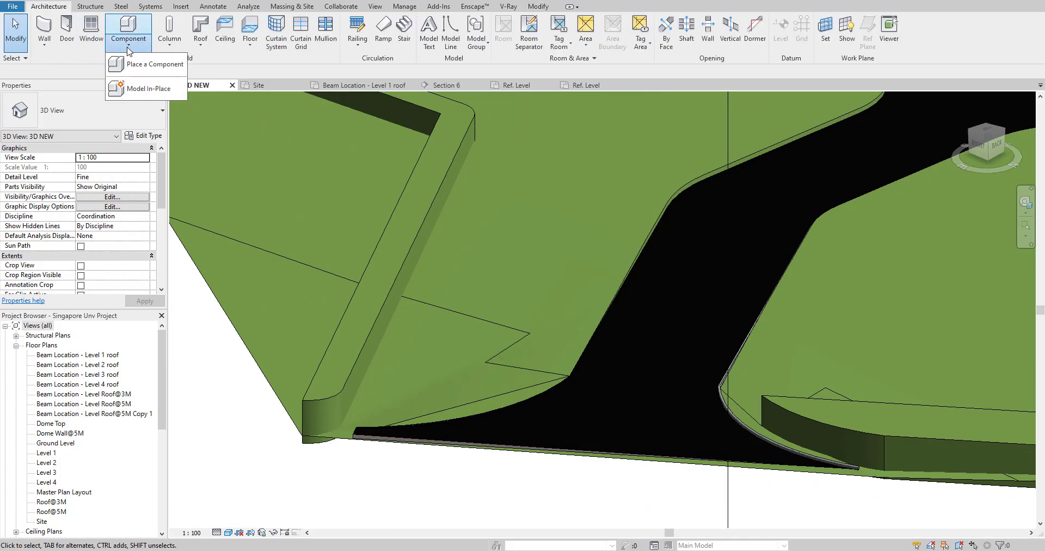
{"action": "left_click", "coordinate": [163, 94]}
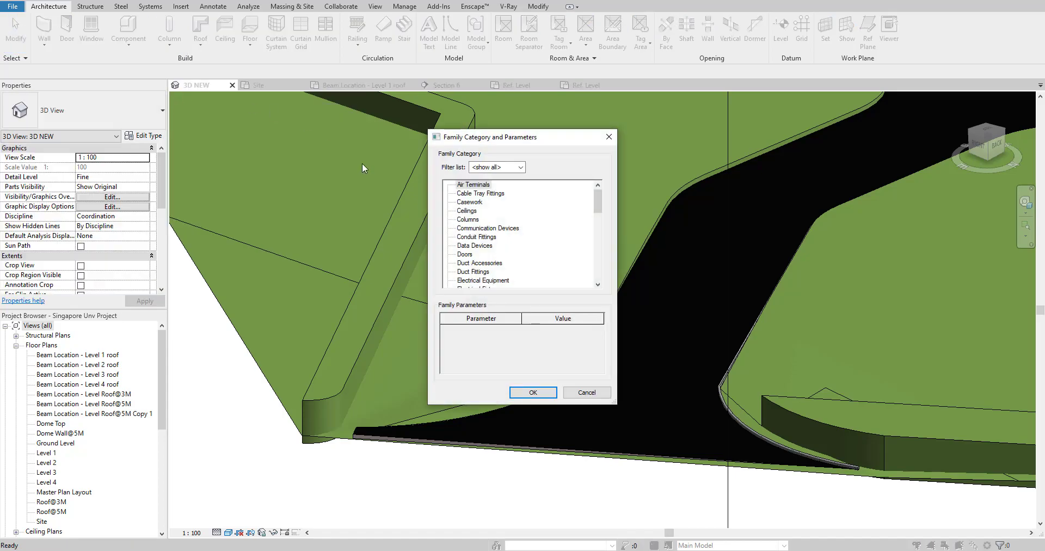
{"action": "scroll", "coordinate": [553, 250], "scroll_direction": "down", "scroll_amount": 5}
{"action": "left_click", "coordinate": [527, 271]}
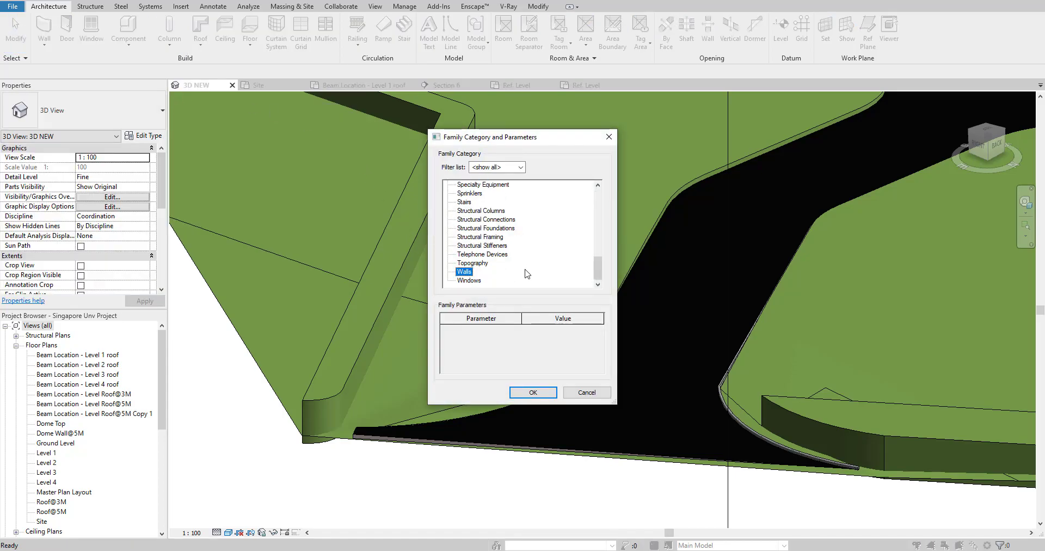
{"action": "left_click", "coordinate": [533, 392]}
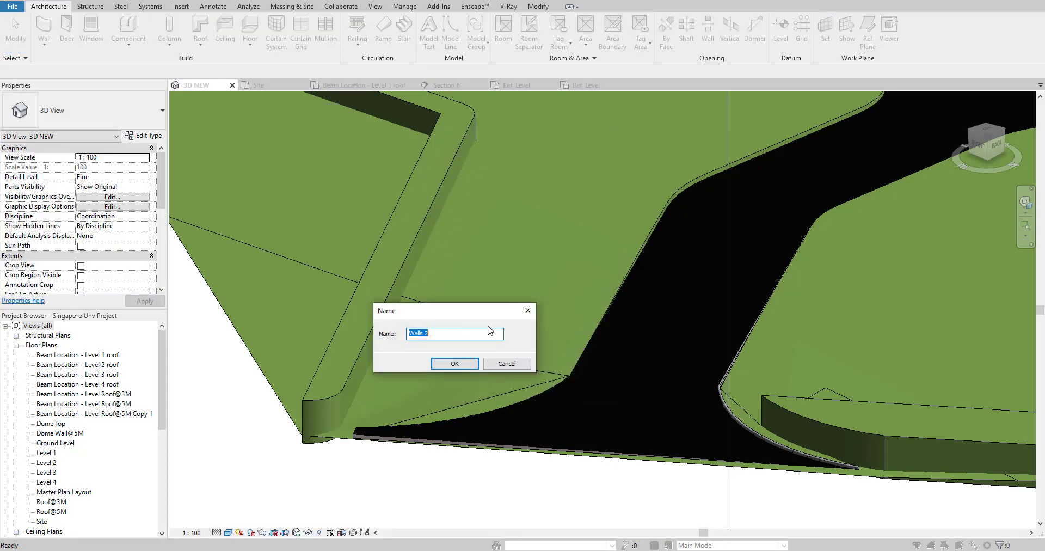
{"action": "left_click", "coordinate": [462, 368]}
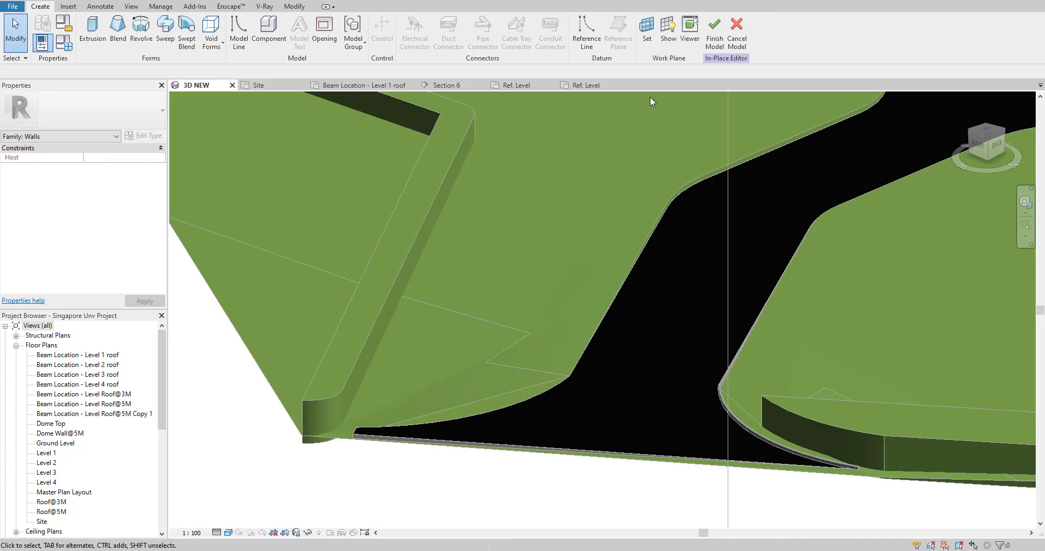
Start a sweep with a picked path and pick the opposite road side's curved entrance edge and adjoining straight edge
{"action": "left_click", "coordinate": [166, 33]}
{"action": "left_click", "coordinate": [493, 44]}
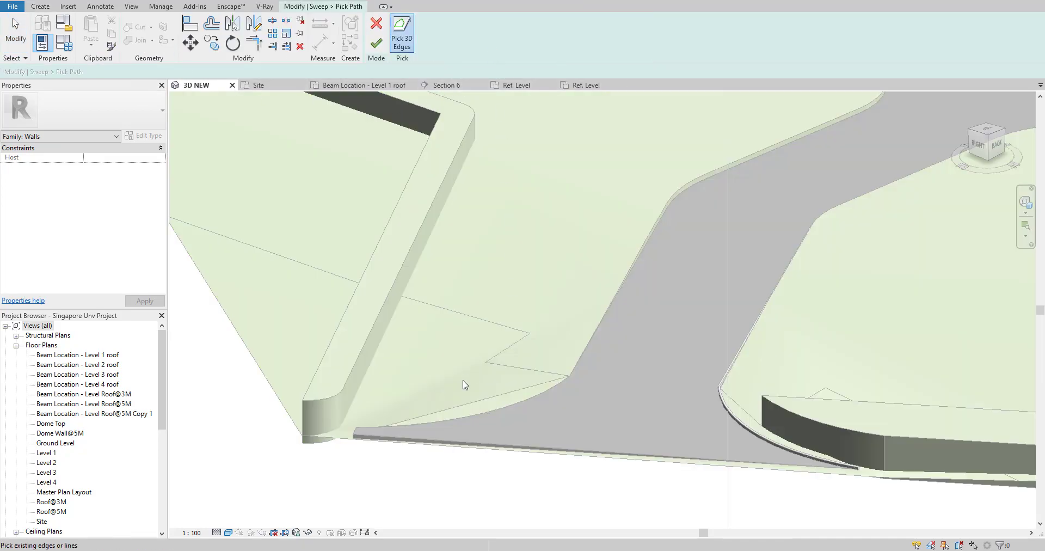
{"action": "left_click", "coordinate": [405, 428]}
{"action": "left_click", "coordinate": [584, 357]}
Extend the sweep path along the connected curved and straight road edges up to the paved area by the building, and finish the path
{"action": "middle_click_drag", "start_coordinate": [705, 248], "coordinate": [550, 389]}
{"action": "left_click", "coordinate": [517, 427]}
{"action": "left_click", "coordinate": [576, 398]}
{"action": "middle_click_drag", "start_coordinate": [699, 346], "coordinate": [596, 408], "text": "shift"}
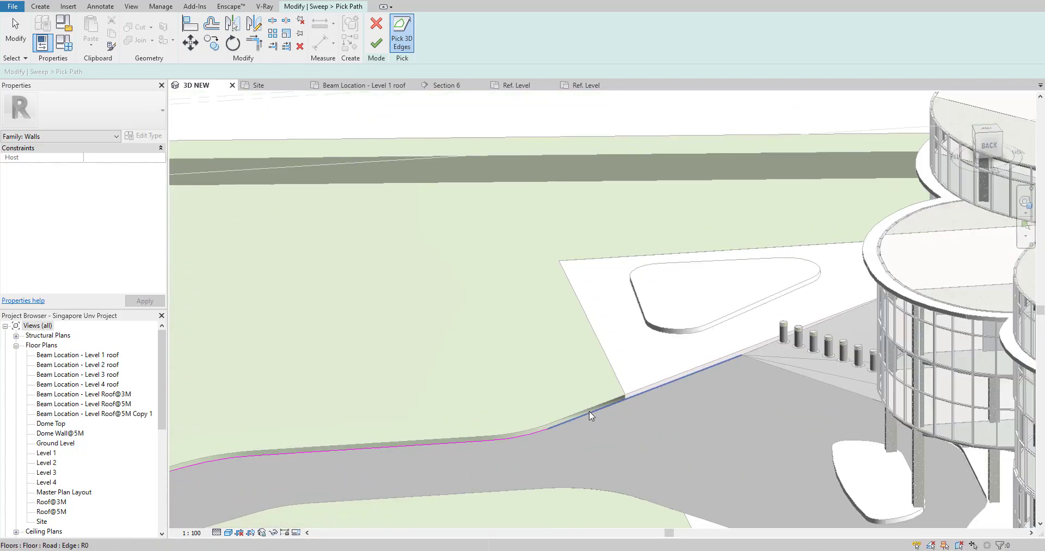
{"action": "left_click", "coordinate": [589, 410]}
{"action": "scroll", "coordinate": [603, 430], "scroll_direction": "down", "scroll_amount": 3}
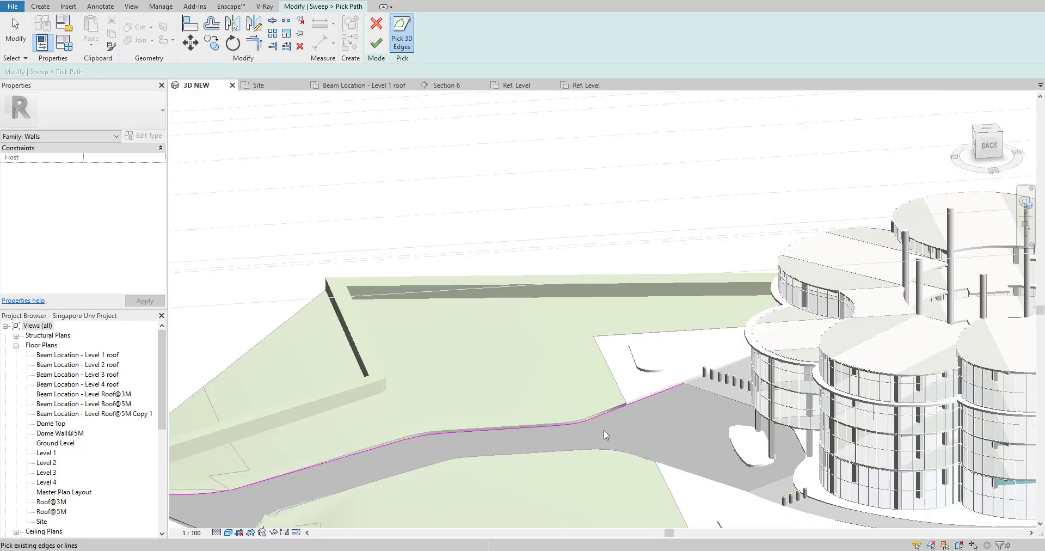
{"action": "middle_click_drag", "start_coordinate": [603, 430], "coordinate": [791, 385]}
{"action": "scroll", "coordinate": [491, 432], "scroll_direction": "up", "scroll_amount": 5}
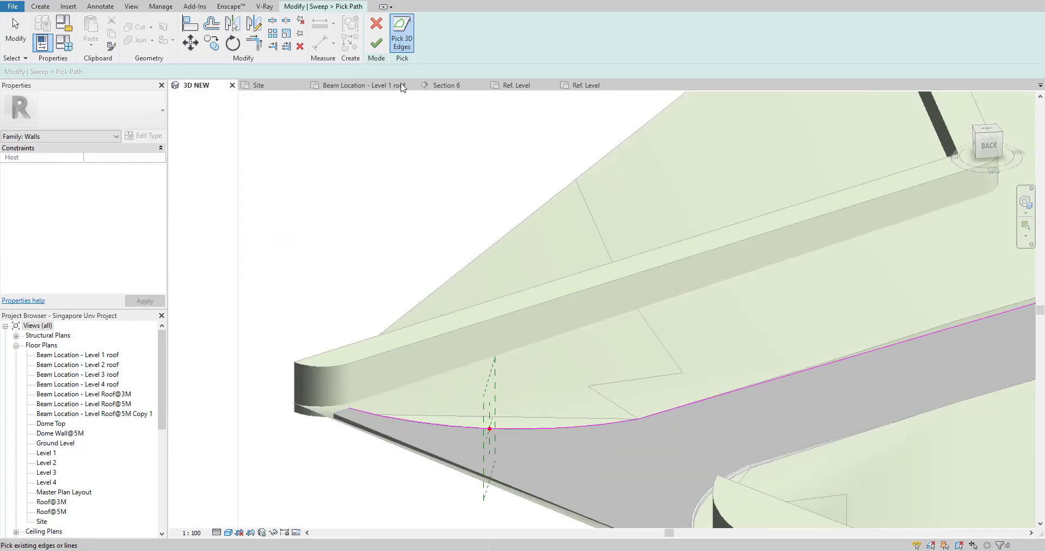
{"action": "left_click", "coordinate": [377, 43]}
Assign the Road Side Curbs NEW profile to the path, check its orientation at the entrance curve, and finish the sweep
{"action": "left_click", "coordinate": [647, 31]}
{"action": "scroll", "coordinate": [604, 163], "scroll_direction": "down", "scroll_amount": 5}
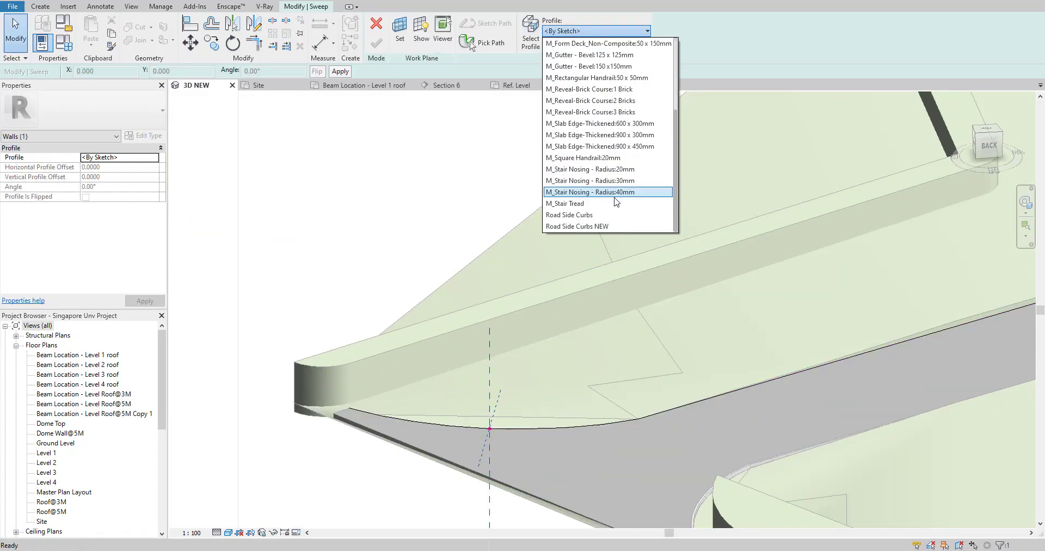
{"action": "left_click", "coordinate": [582, 227]}
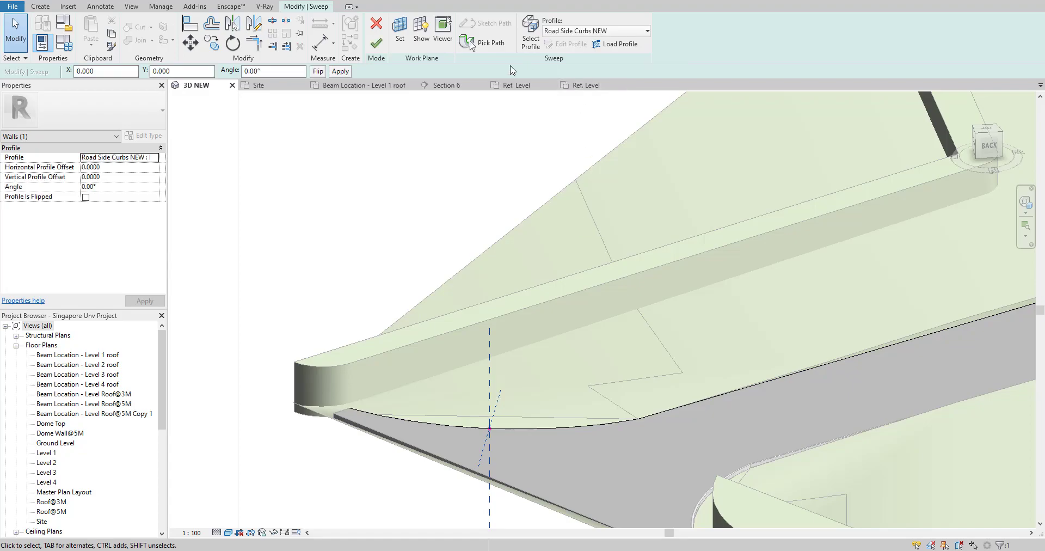
{"action": "middle_click_drag", "start_coordinate": [541, 457], "coordinate": [561, 356], "text": "shift"}
{"action": "scroll", "coordinate": [486, 426], "scroll_direction": "up", "scroll_amount": 4}
{"action": "scroll", "coordinate": [476, 383], "scroll_direction": "down", "scroll_amount": 2}
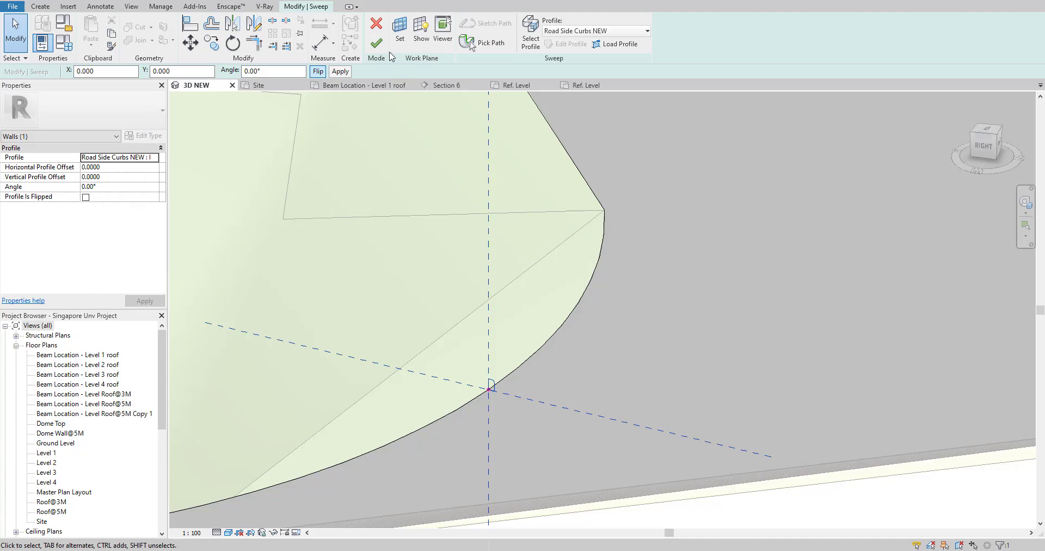
{"action": "left_click", "coordinate": [376, 42]}
Apply the Concrete - Precast Concrete - Normal Weight 5 ksi material to the new curb sweep and finish the in-place model
{"action": "middle_click_drag", "start_coordinate": [600, 337], "coordinate": [513, 407], "text": "shift"}
{"action": "left_click", "coordinate": [592, 426]}
{"action": "left_click", "coordinate": [512, 407]}
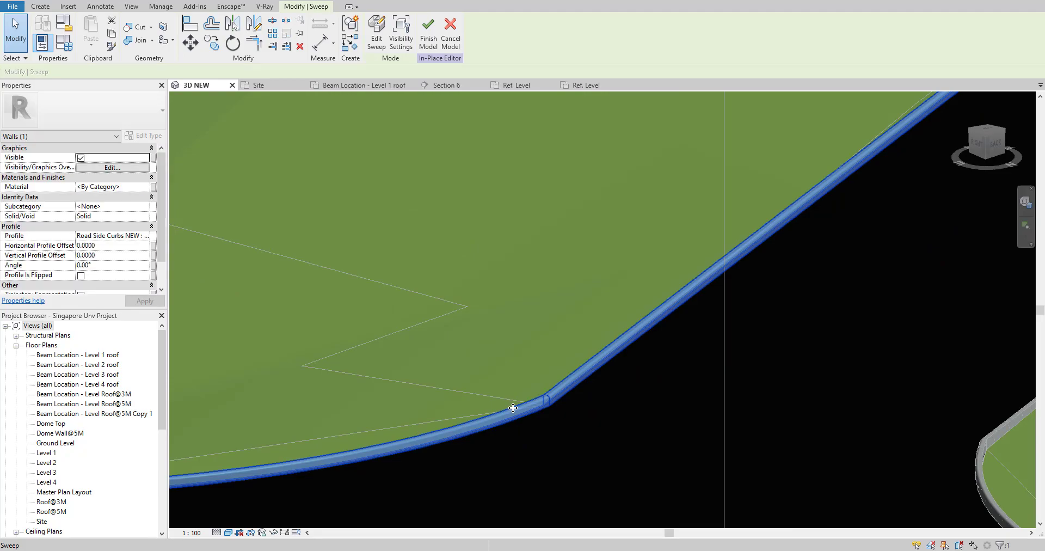
{"action": "left_click", "coordinate": [154, 187]}
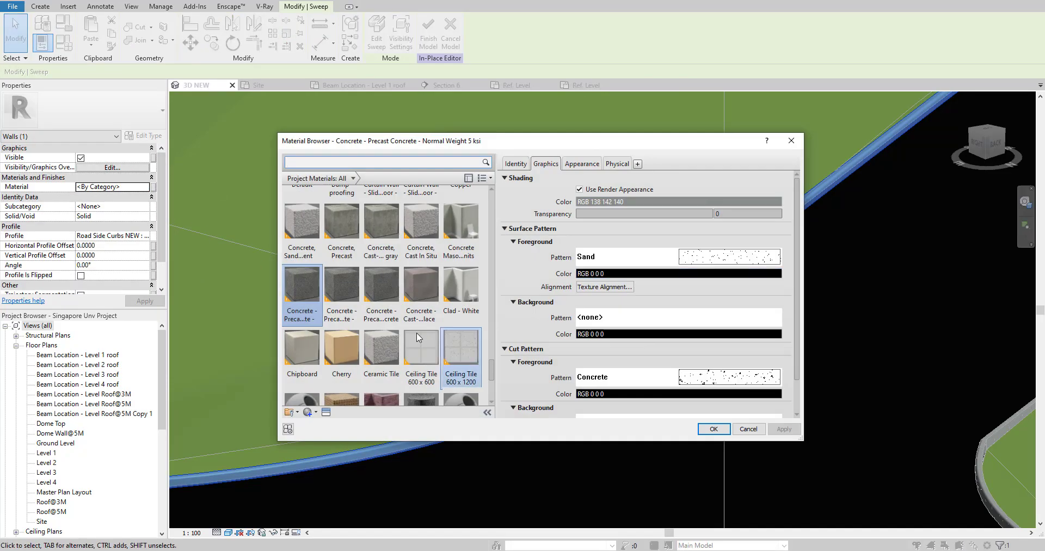
{"action": "left_click", "coordinate": [718, 430]}
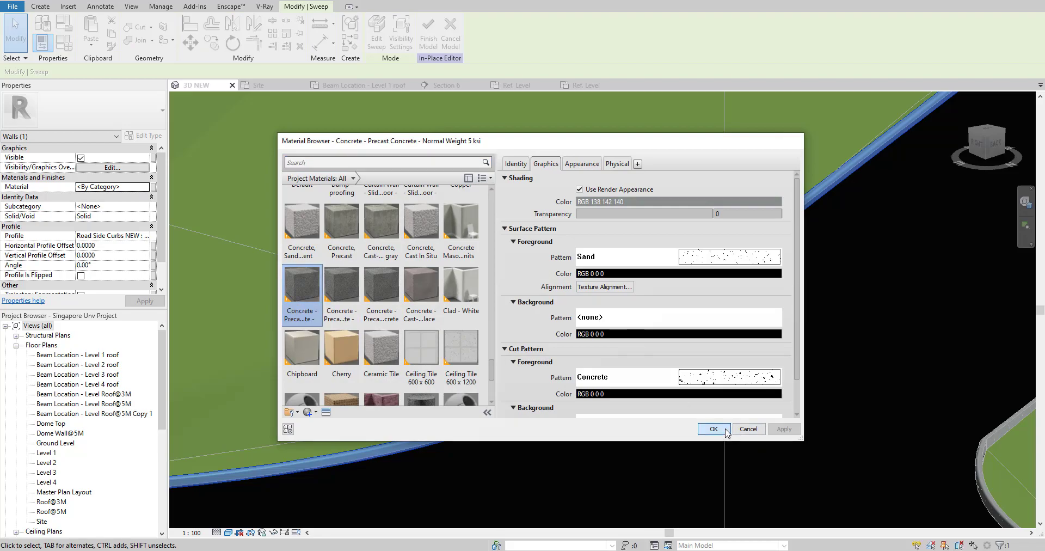
{"action": "scroll", "coordinate": [578, 371], "scroll_direction": "up", "scroll_amount": 5}
{"action": "scroll", "coordinate": [672, 360], "scroll_direction": "up", "scroll_amount": 5}
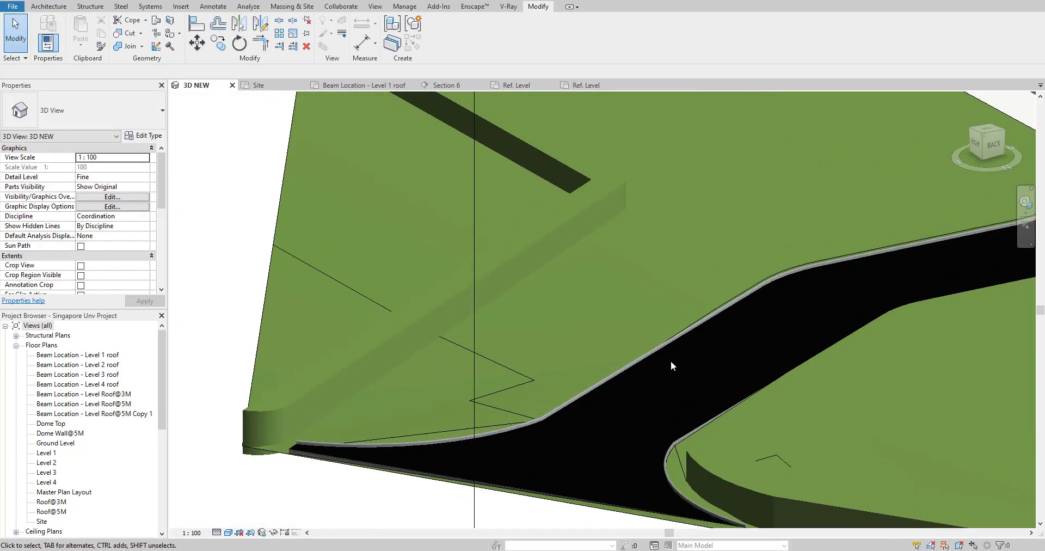